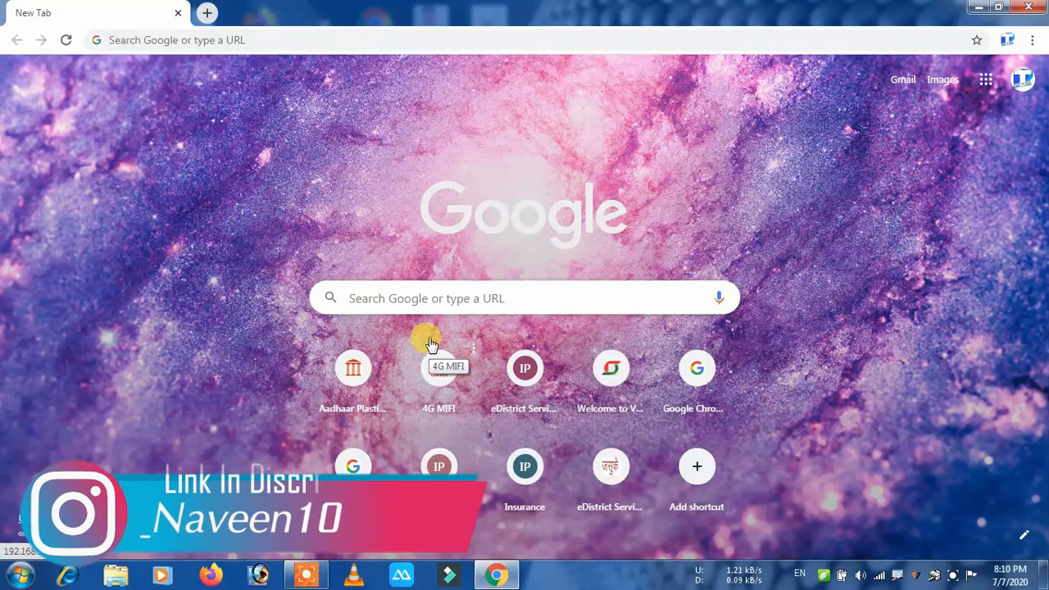
# Search Google for 'vaad' and open the vaad.up.nic.in revenue court site.
pyautogui.click(442, 299)
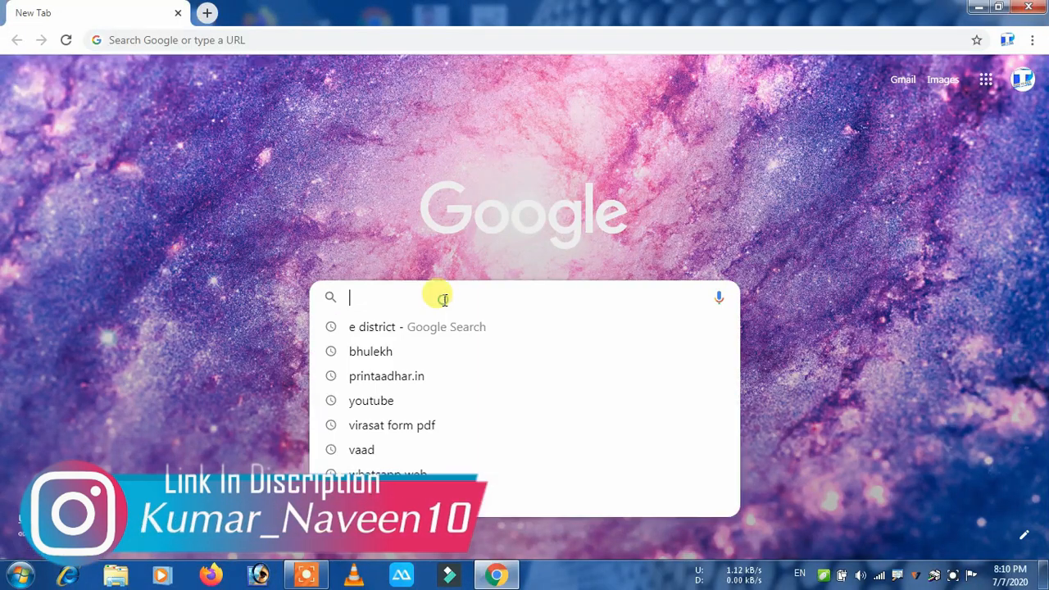
pyautogui.write('vaad')
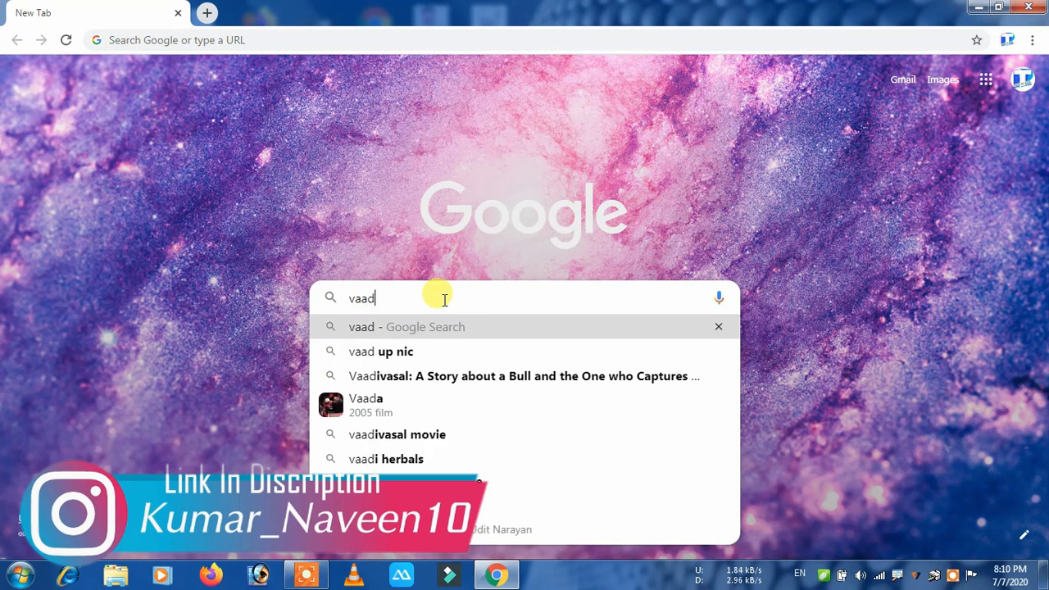
pyautogui.press('Return')
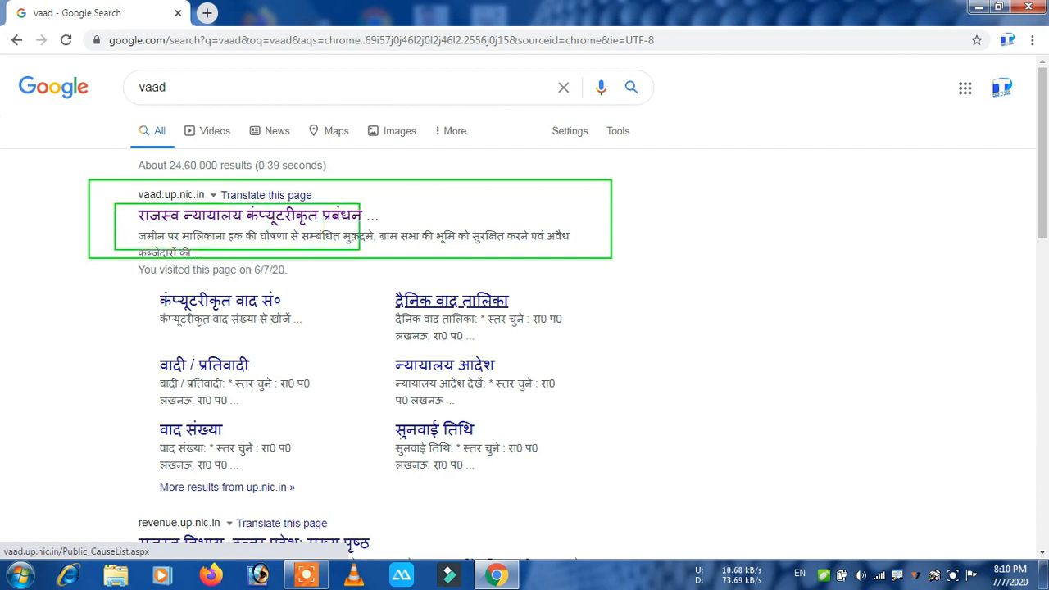
pyautogui.click(230, 215)
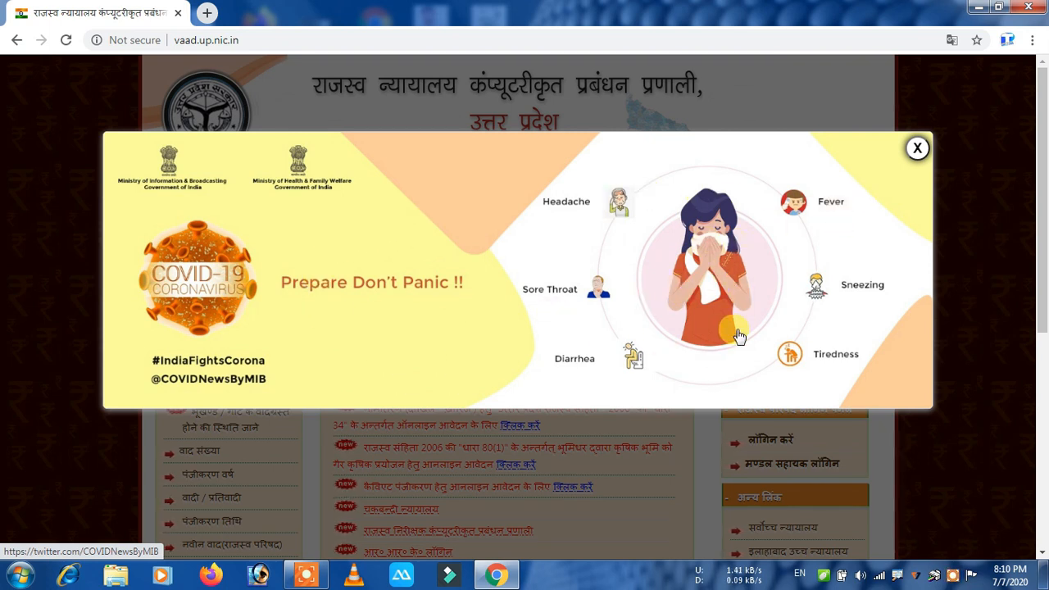
# Dismiss the COVID-19 notices and switch the site language to English.
pyautogui.click(916, 147)
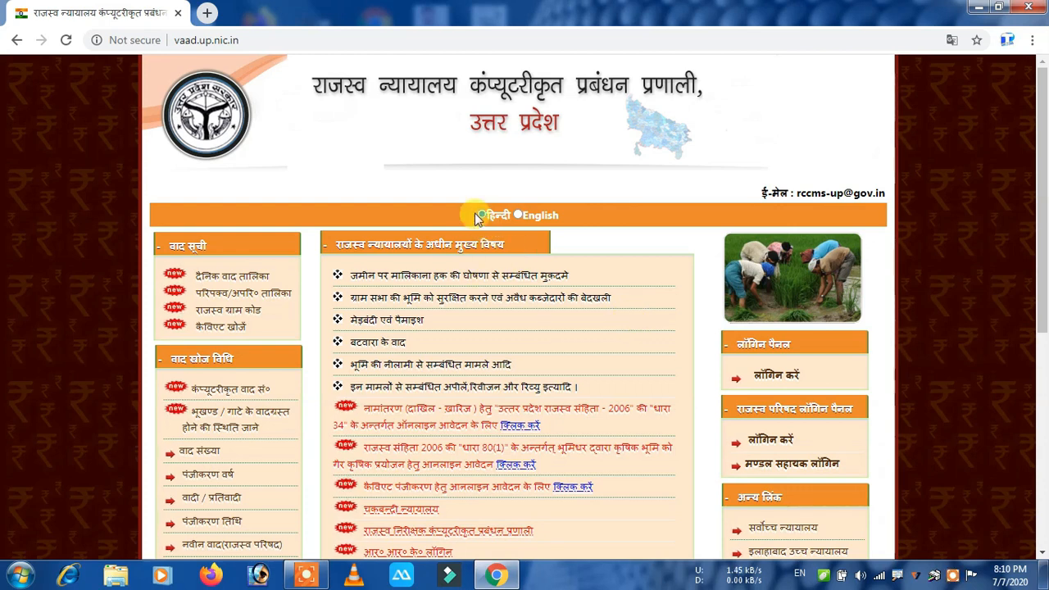
pyautogui.click(518, 218)
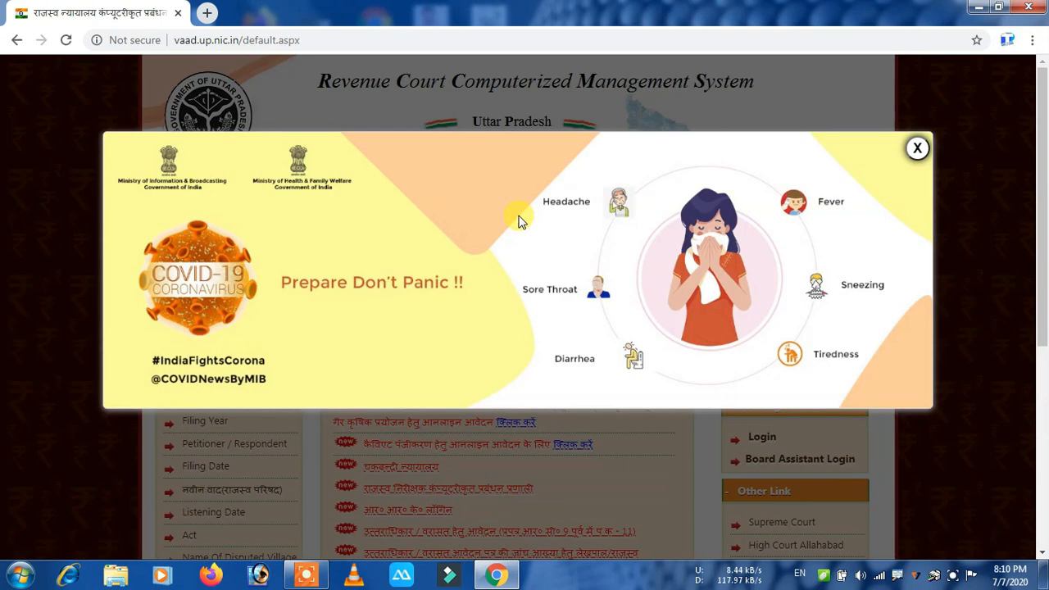
pyautogui.click(917, 150)
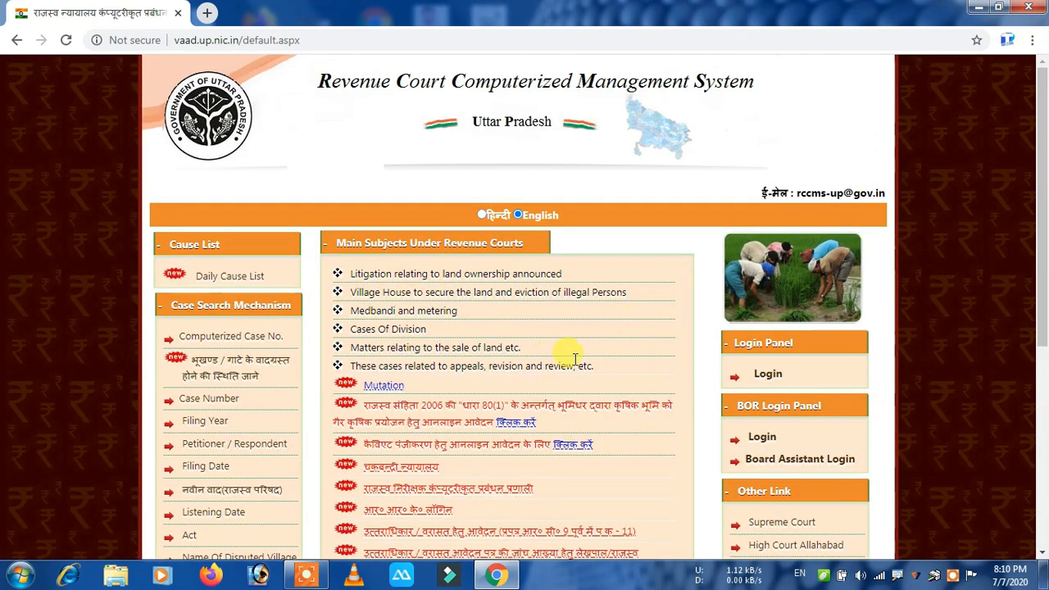
# Outline the Varasat application link and open the succession application page.
pyautogui.scroll(-2, 574, 359)
pyautogui.scroll(-2, 575, 358)
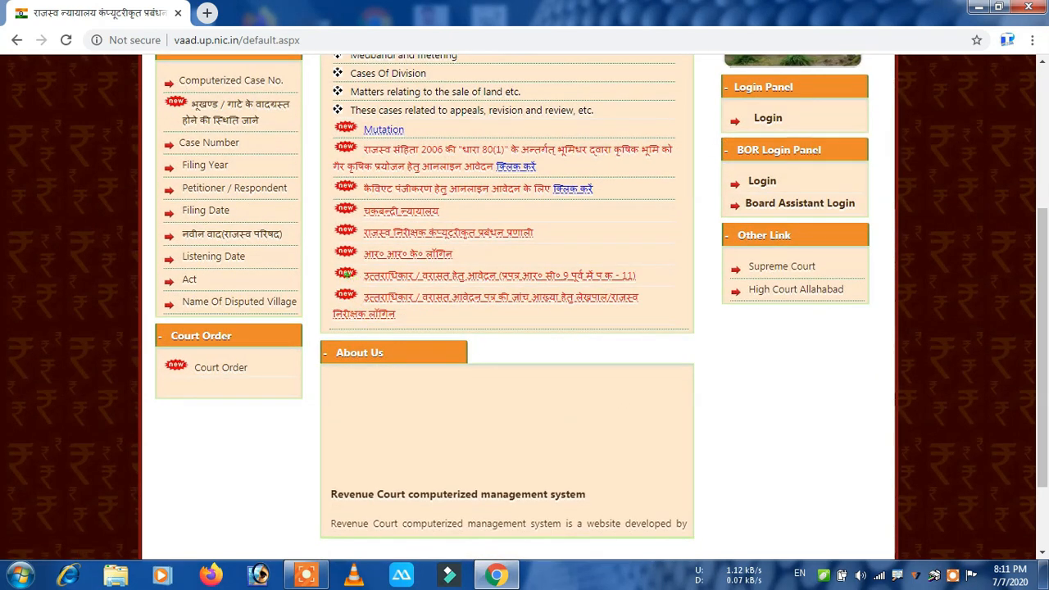
pyautogui.moveTo(334, 273)
pyautogui.mouseDown()
pyautogui.moveTo(406, 286)
pyautogui.moveTo(644, 286)
pyautogui.mouseUp()
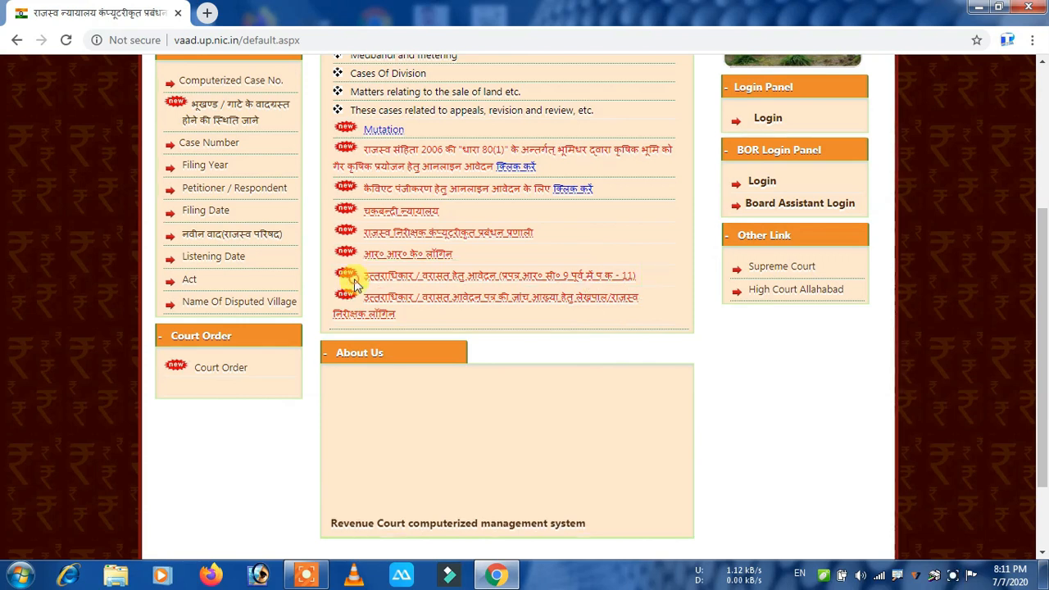
pyautogui.click(488, 279)
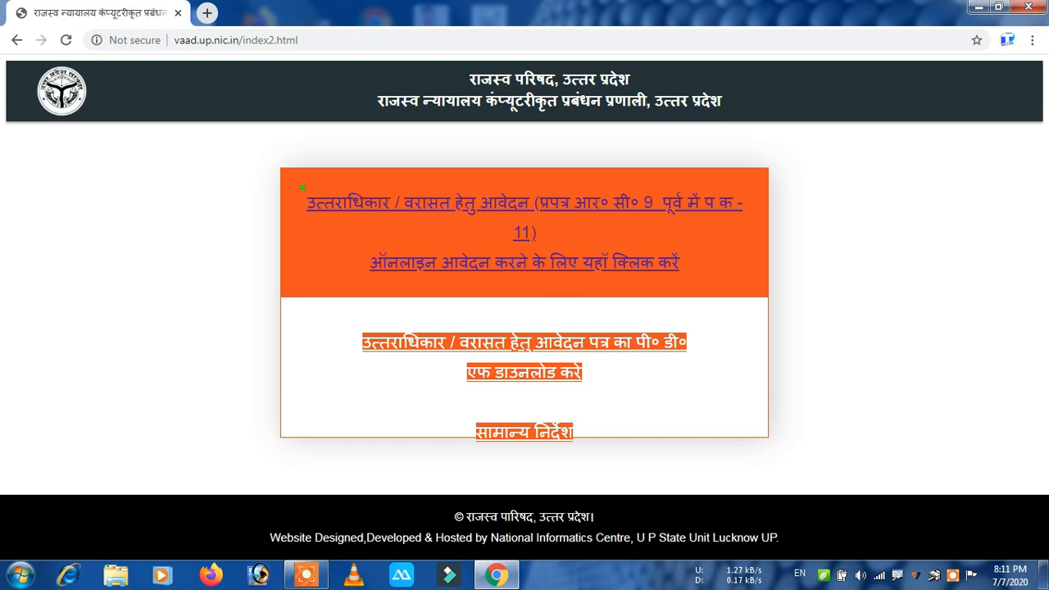
# Outline the online application, PDF form download and general instructions links, then clear the outlines.
pyautogui.moveTo(281, 183)
pyautogui.mouseDown()
pyautogui.moveTo(631, 293)
pyautogui.moveTo(812, 286)
pyautogui.mouseUp()
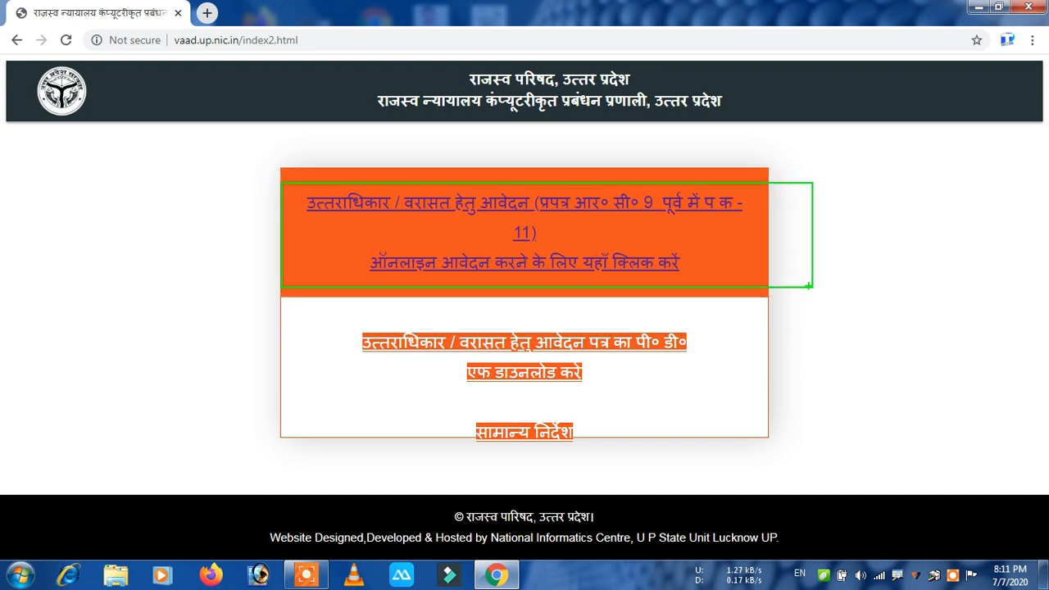
pyautogui.moveTo(333, 316)
pyautogui.mouseDown()
pyautogui.moveTo(413, 361)
pyautogui.moveTo(481, 377)
pyautogui.moveTo(726, 390)
pyautogui.mouseUp()
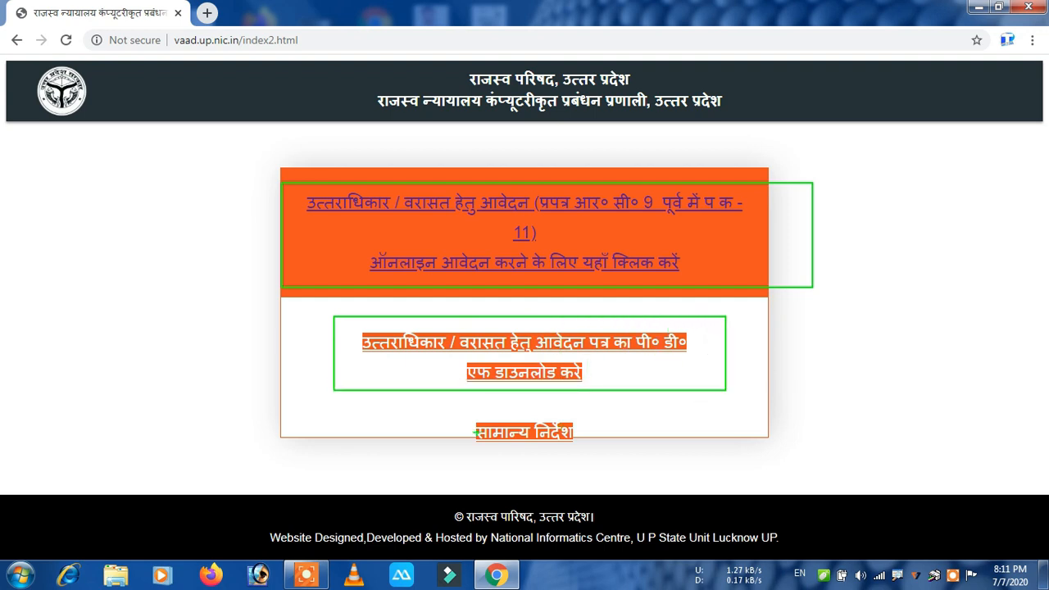
pyautogui.moveTo(467, 412); pyautogui.dragTo(603, 459)
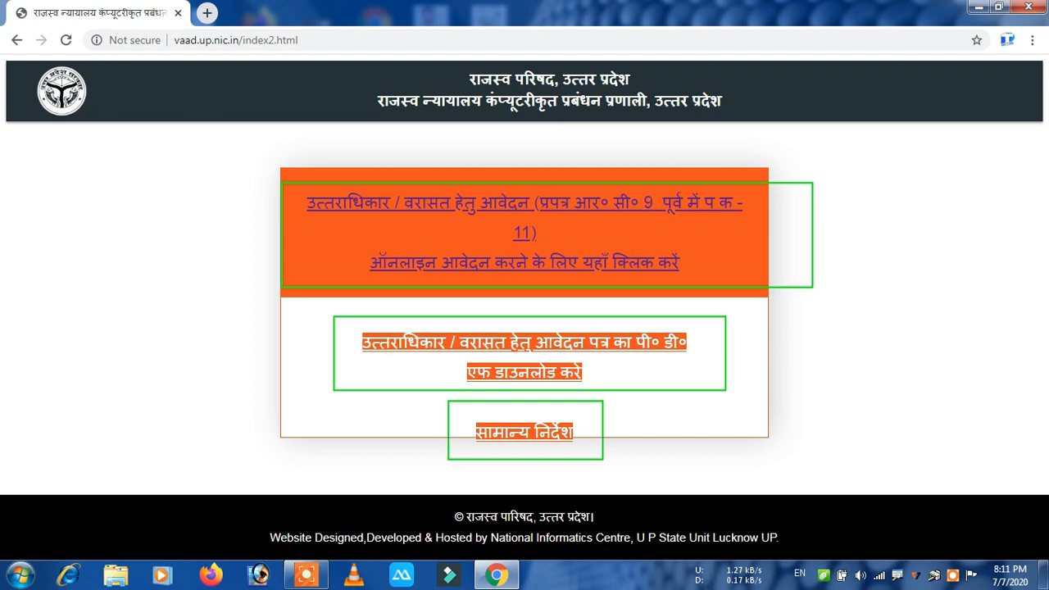
pyautogui.moveTo(603, 460); pyautogui.dragTo(604, 462)
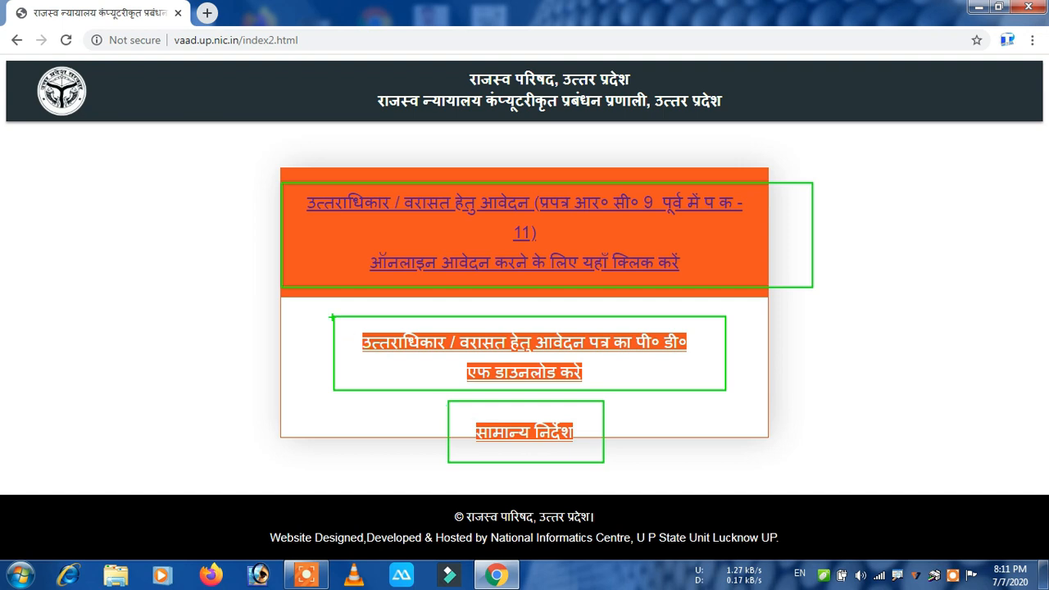
pyautogui.moveTo(349, 330)
pyautogui.mouseDown()
pyautogui.moveTo(497, 359)
pyautogui.moveTo(705, 363)
pyautogui.moveTo(715, 387)
pyautogui.mouseUp()
pyautogui.press('Escape')
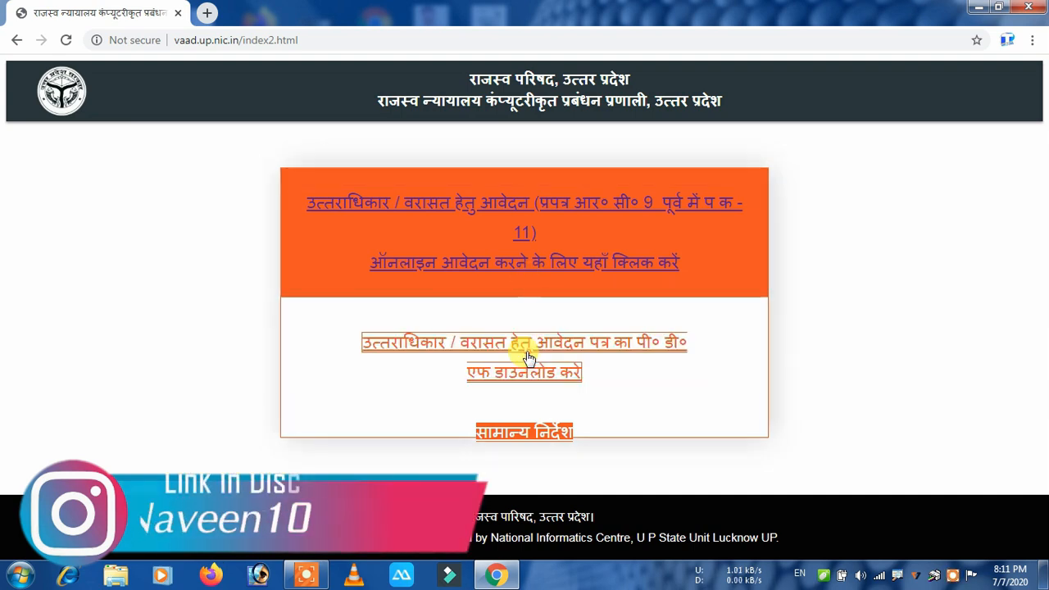
pyautogui.click(526, 353)
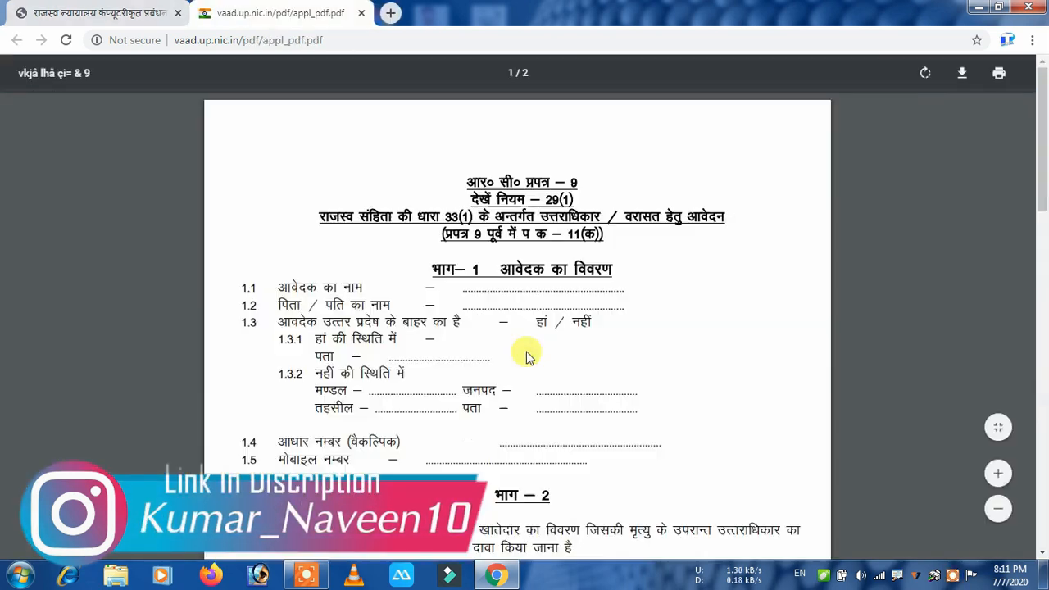
pyautogui.scroll(-15, 526, 358)
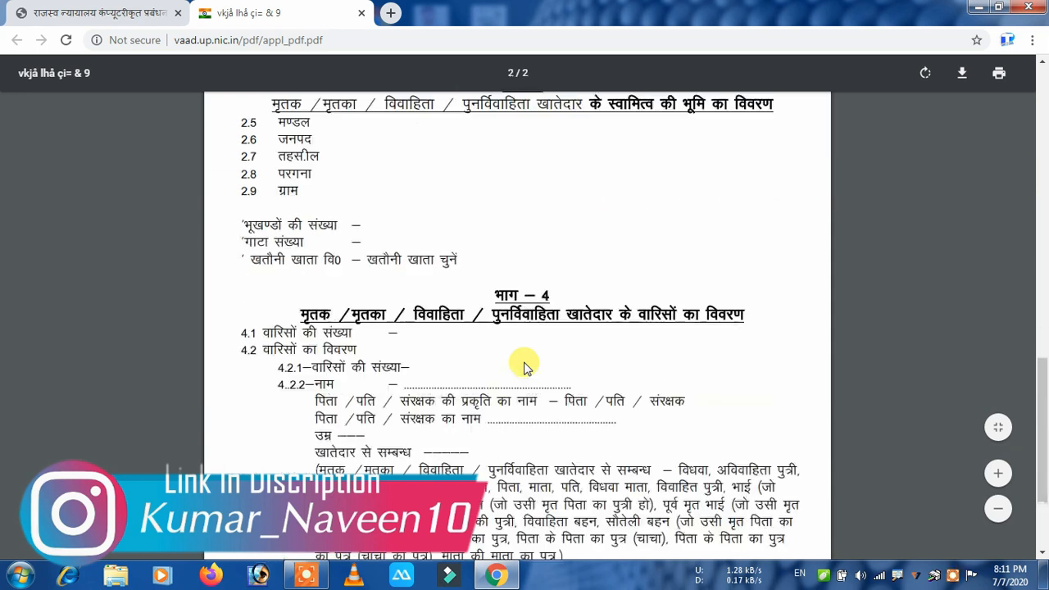
pyautogui.scroll(15, 518, 365)
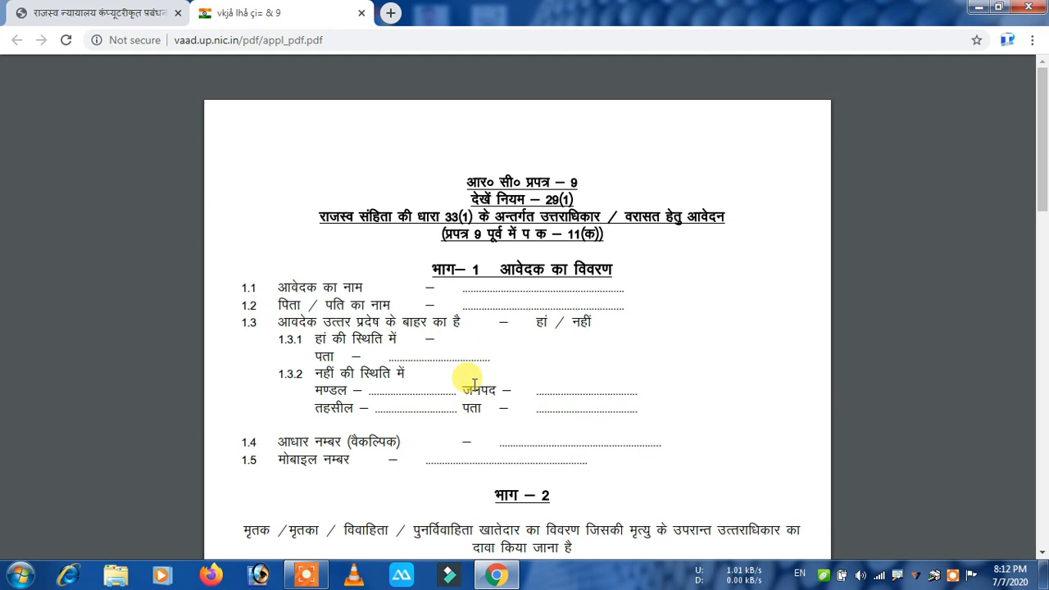
pyautogui.moveTo(967, 105)
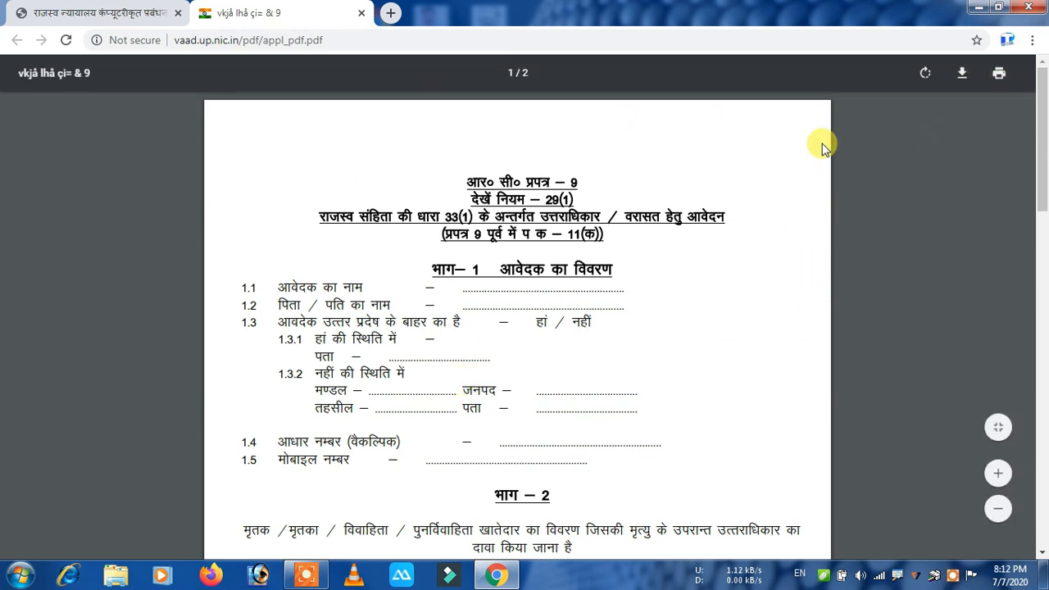
pyautogui.click(361, 13)
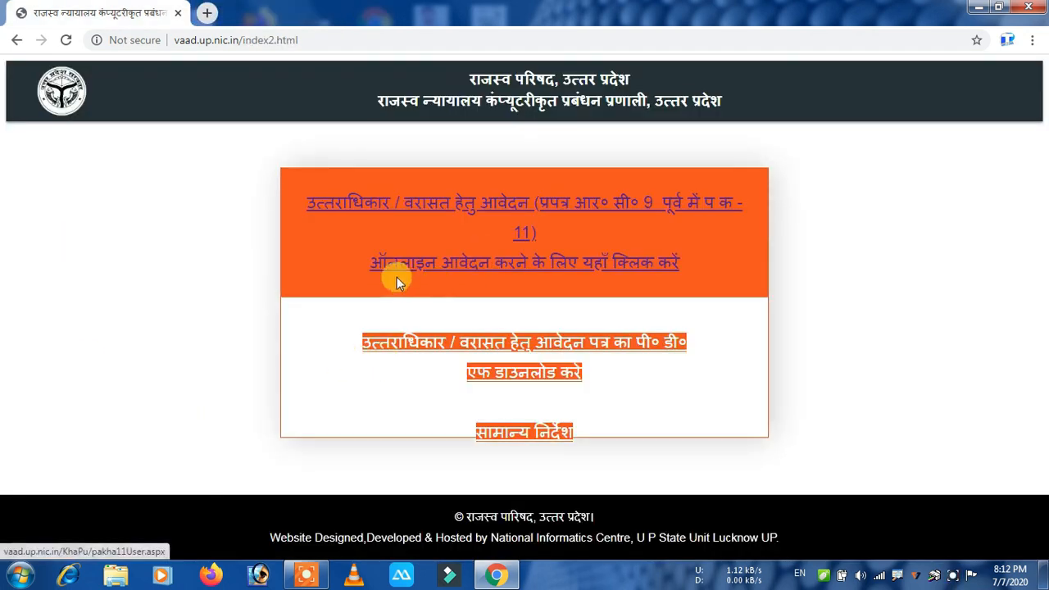
# Start the online Varasat application and request an OTP for the applicant's mobile number.
pyautogui.click(538, 268)
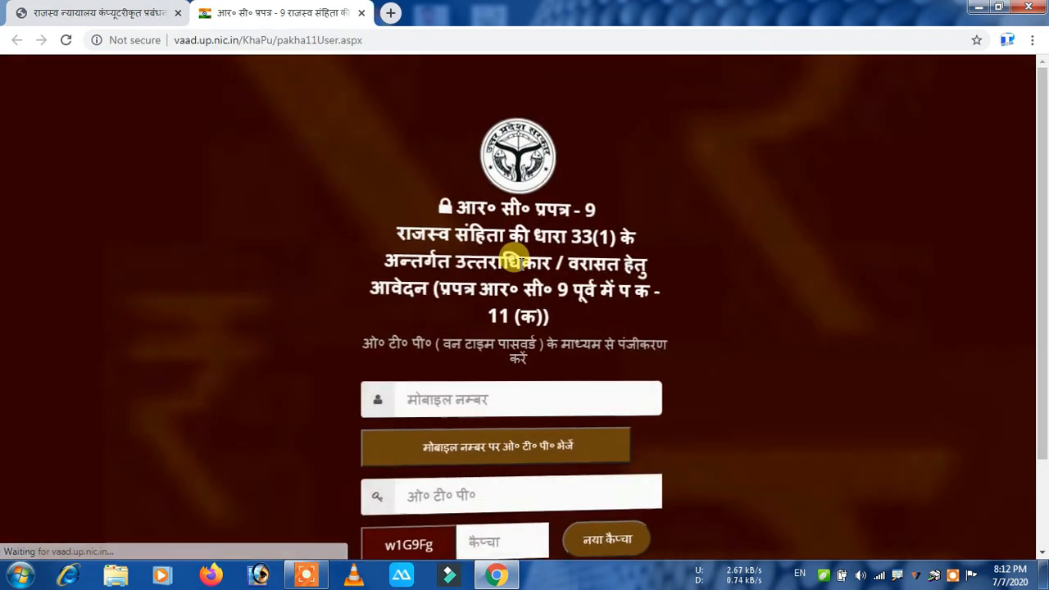
pyautogui.scroll(-1, 514, 260)
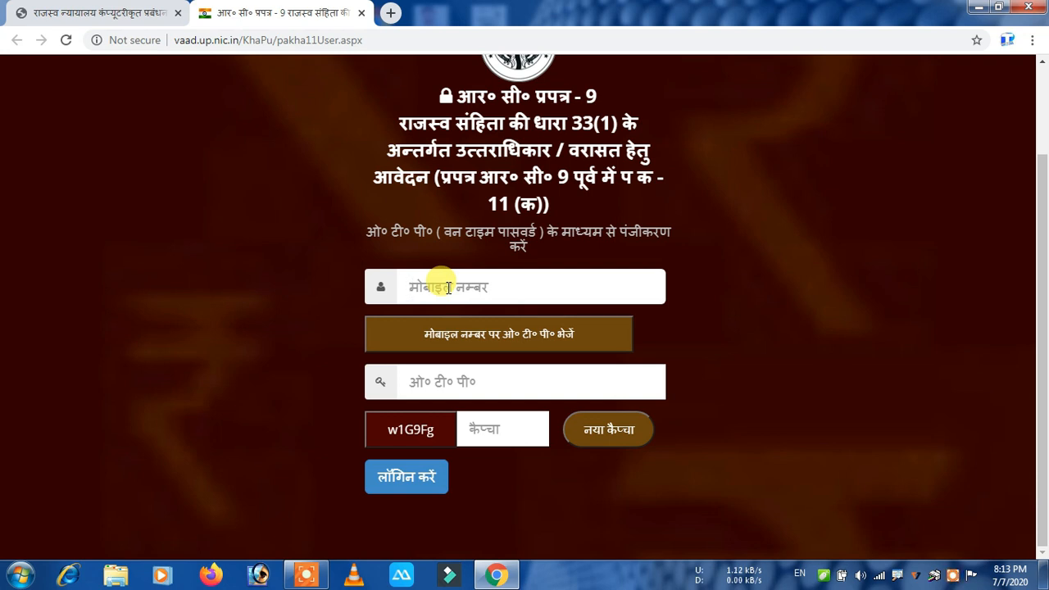
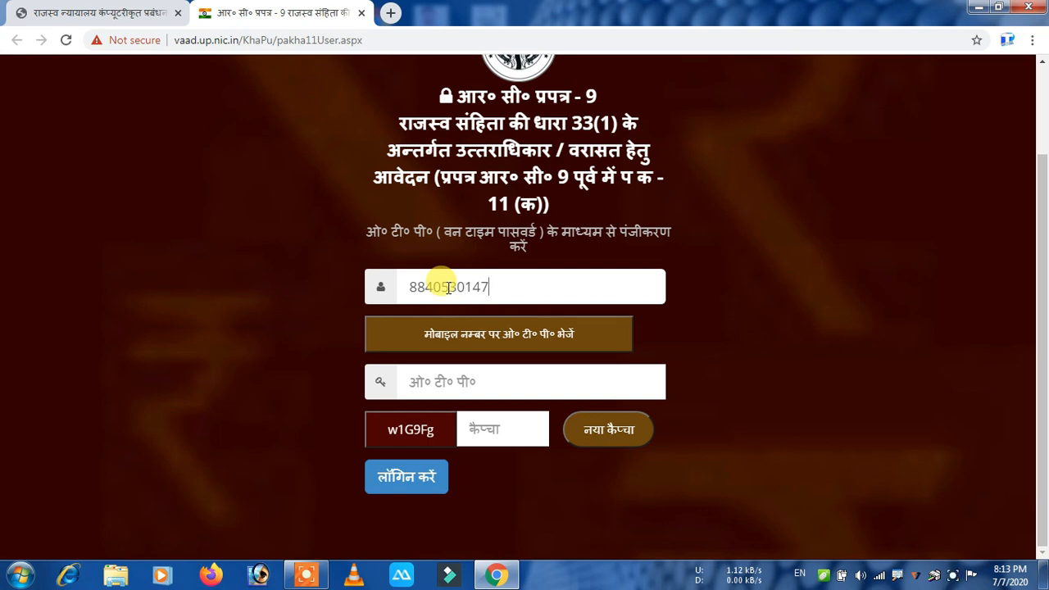
pyautogui.click(545, 337)
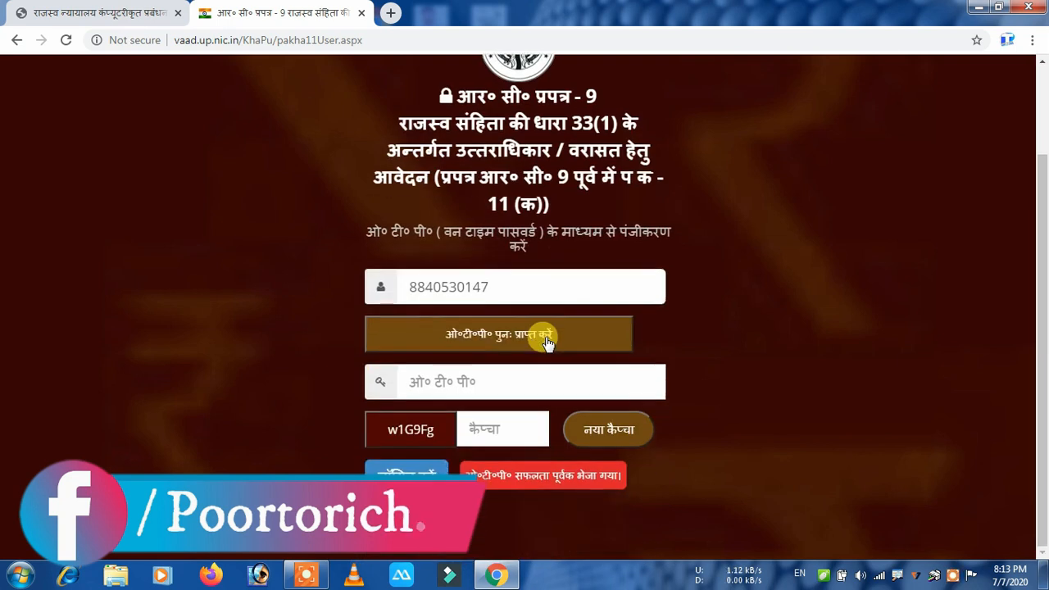
# Enter the received OTP and the captcha, then log in.
pyautogui.click(426, 385)
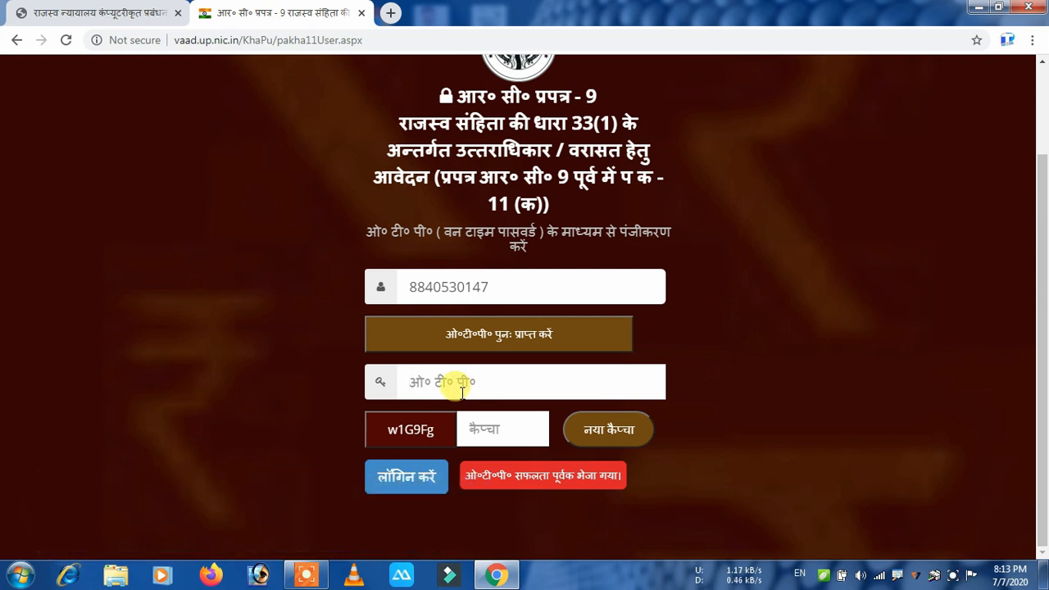
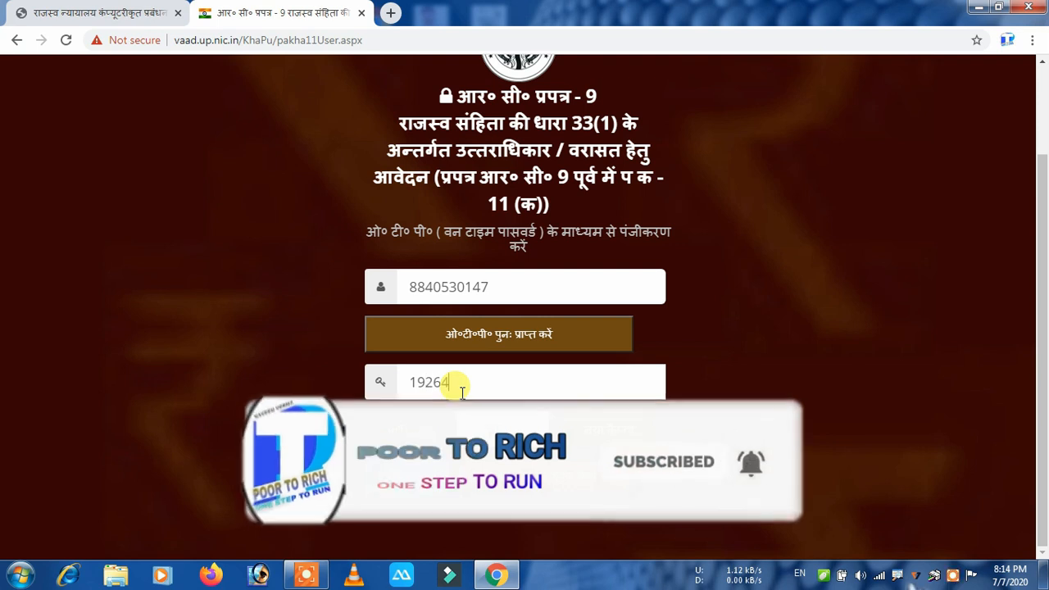
pyautogui.click(524, 426)
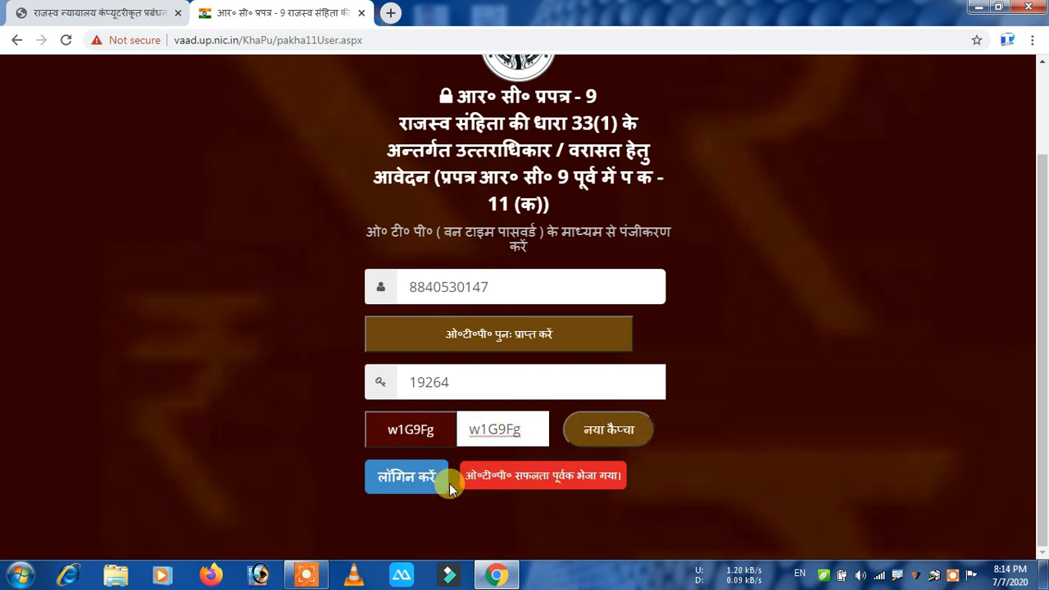
pyautogui.click(421, 483)
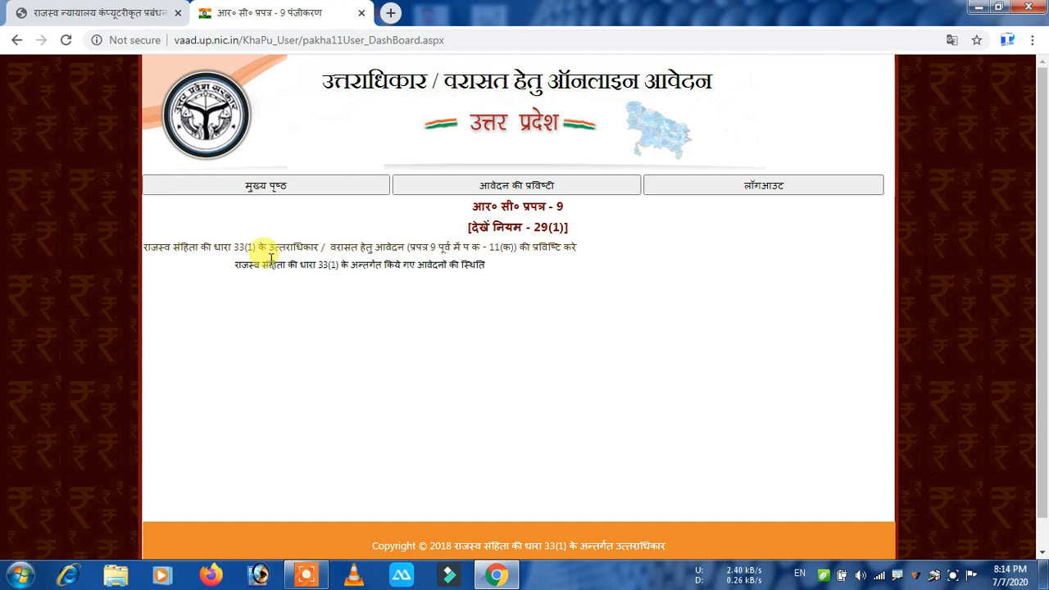
# Open the Section 33(1) succession entry form in a new tab and briefly annotate it.
pyautogui.click(409, 249)
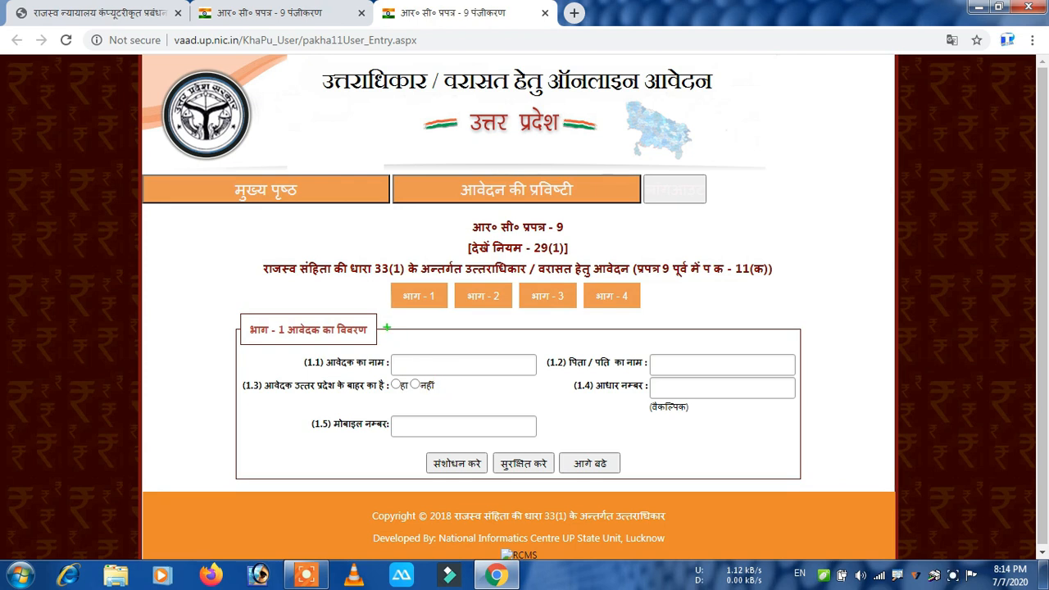
pyautogui.moveTo(378, 274)
pyautogui.mouseDown()
pyautogui.moveTo(449, 319)
pyautogui.moveTo(672, 317)
pyautogui.mouseUp()
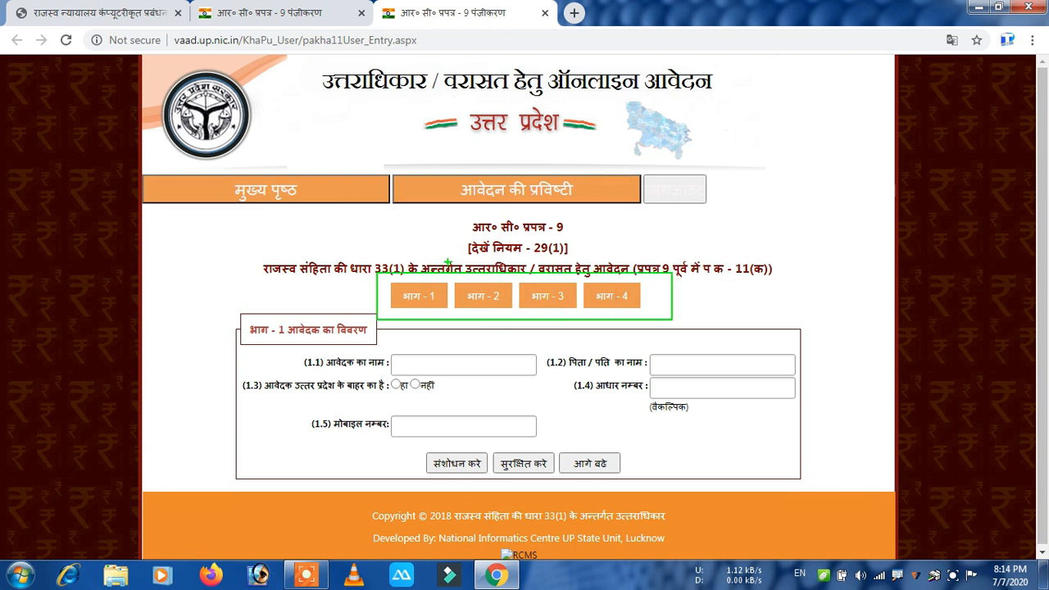
pyautogui.moveTo(451, 254); pyautogui.dragTo(456, 347)
pyautogui.moveTo(551, 237); pyautogui.dragTo(520, 316)
pyautogui.moveTo(579, 257); pyautogui.dragTo(579, 335)
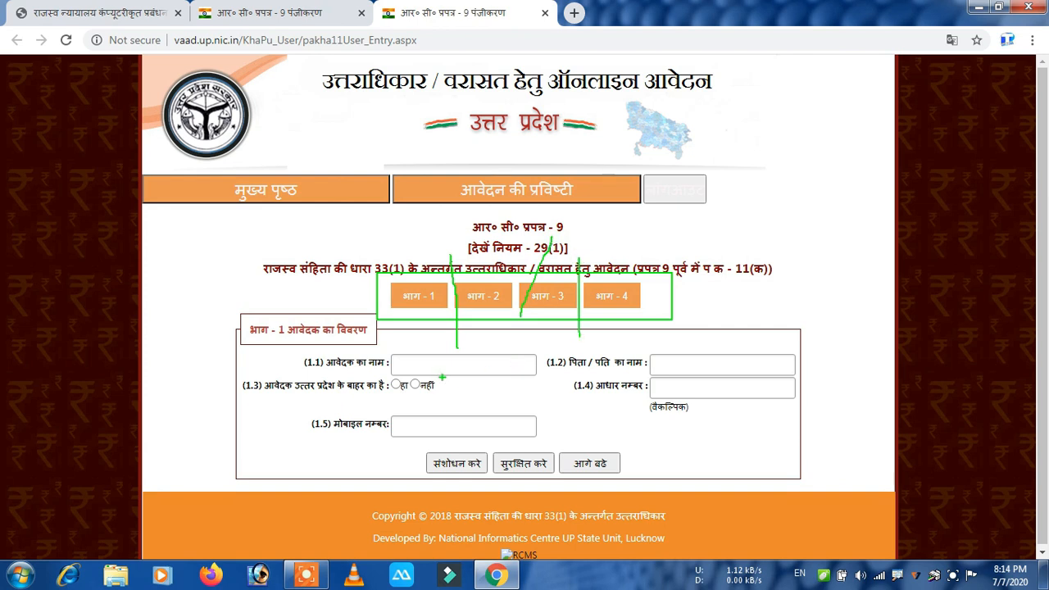
pyautogui.press('Escape')
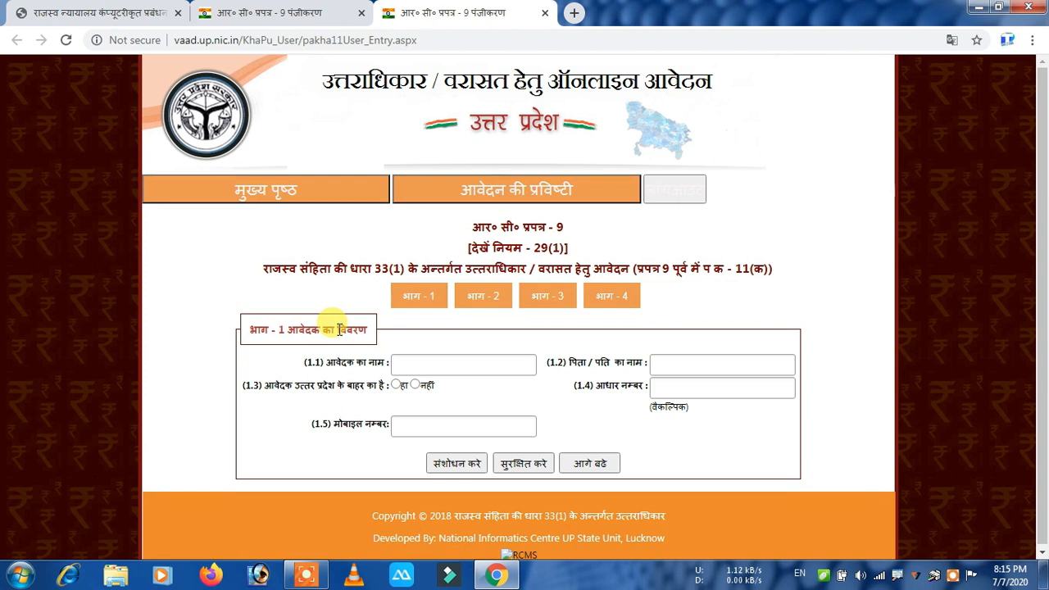
# Enter the applicant's name and father's name, and answer नहीं to living outside Uttar Pradesh.
pyautogui.click(443, 364)
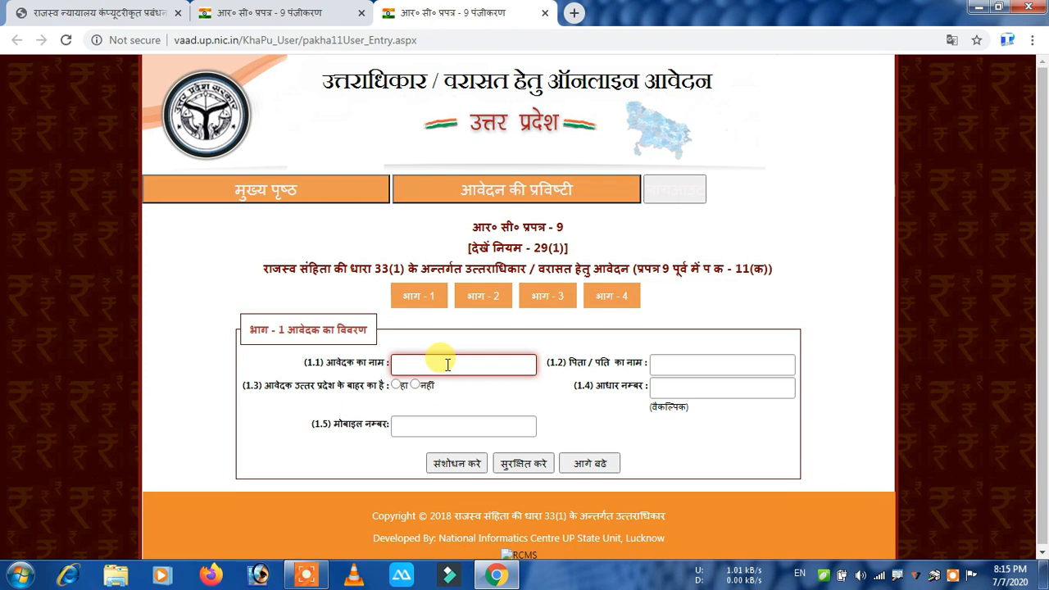
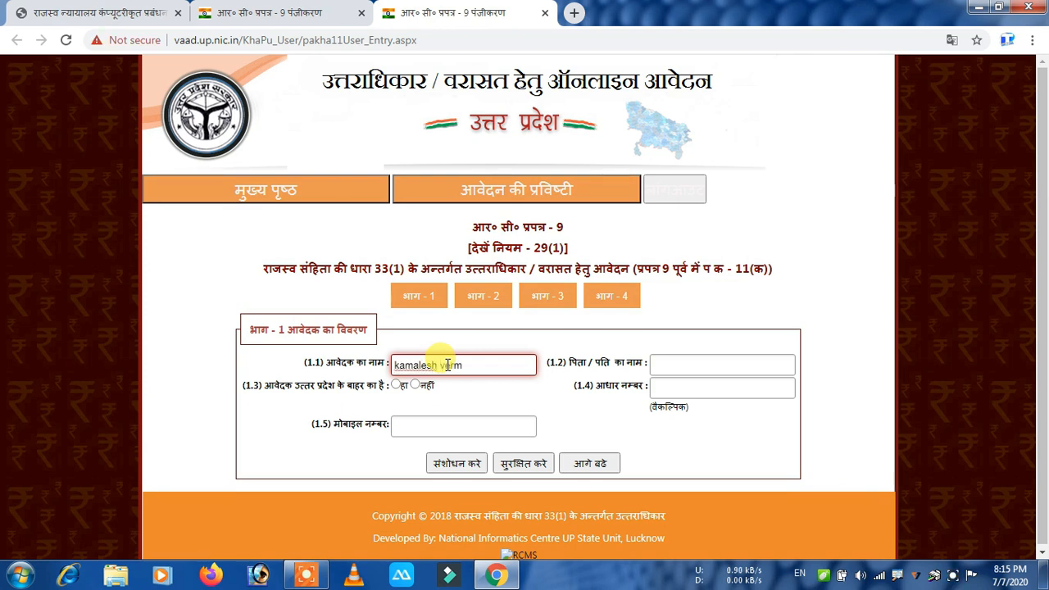
pyautogui.click(715, 368)
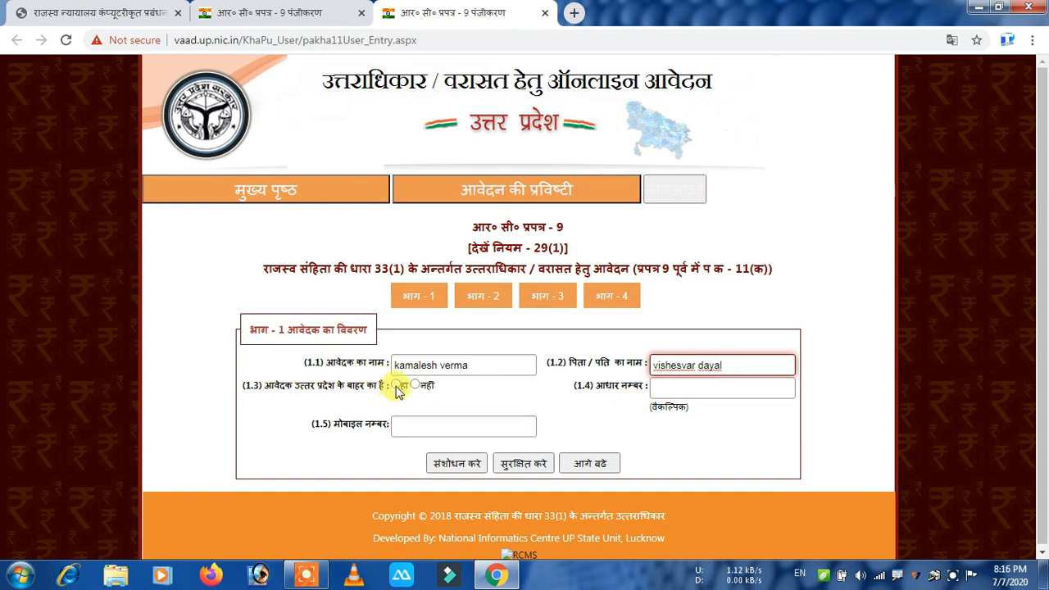
pyautogui.click(417, 387)
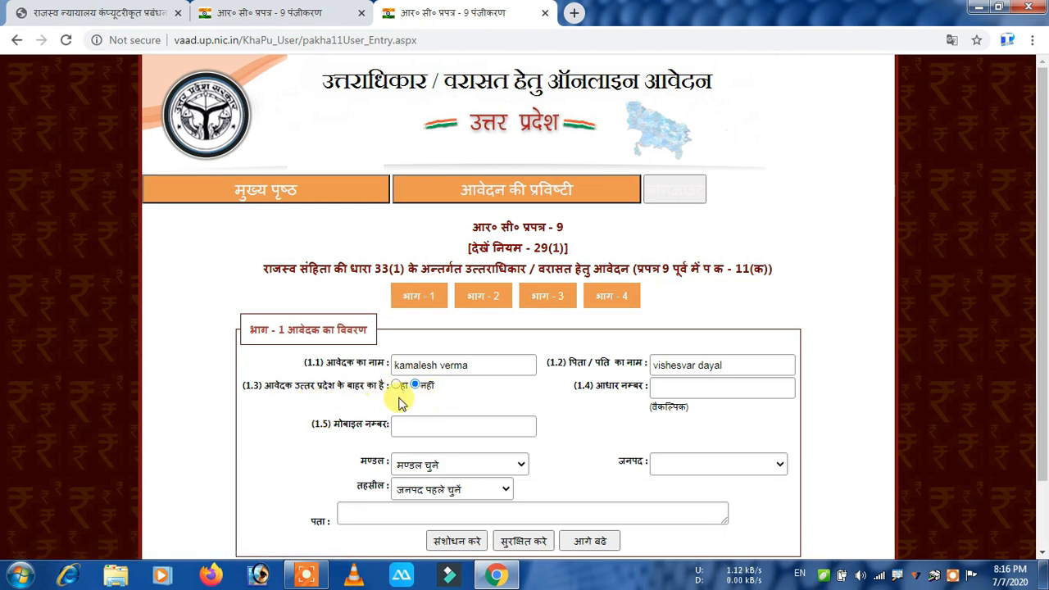
# Enter the applicant's Aadhaar number and mobile number.
pyautogui.click(692, 391)
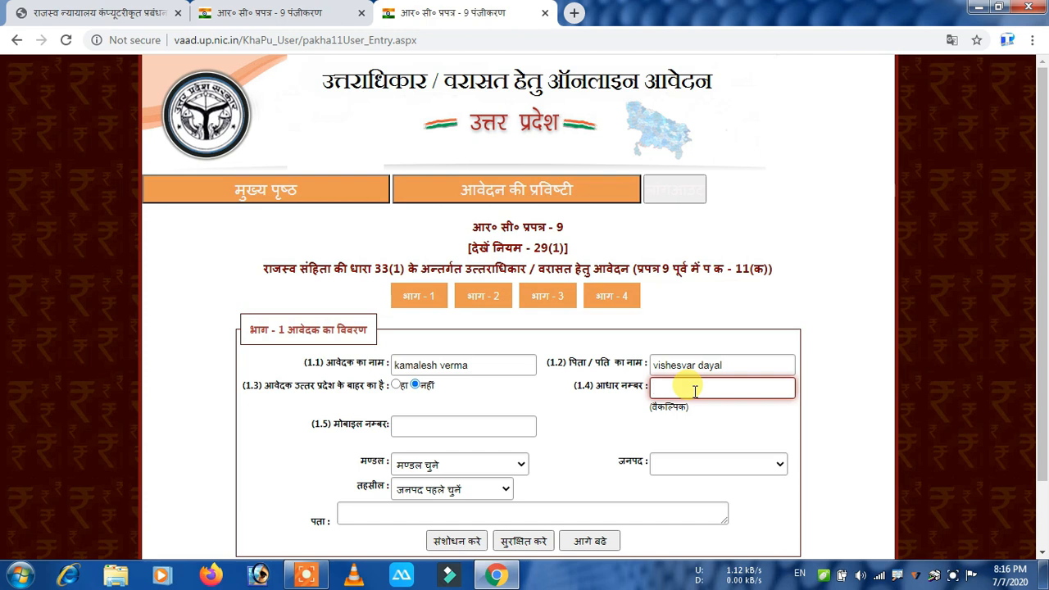
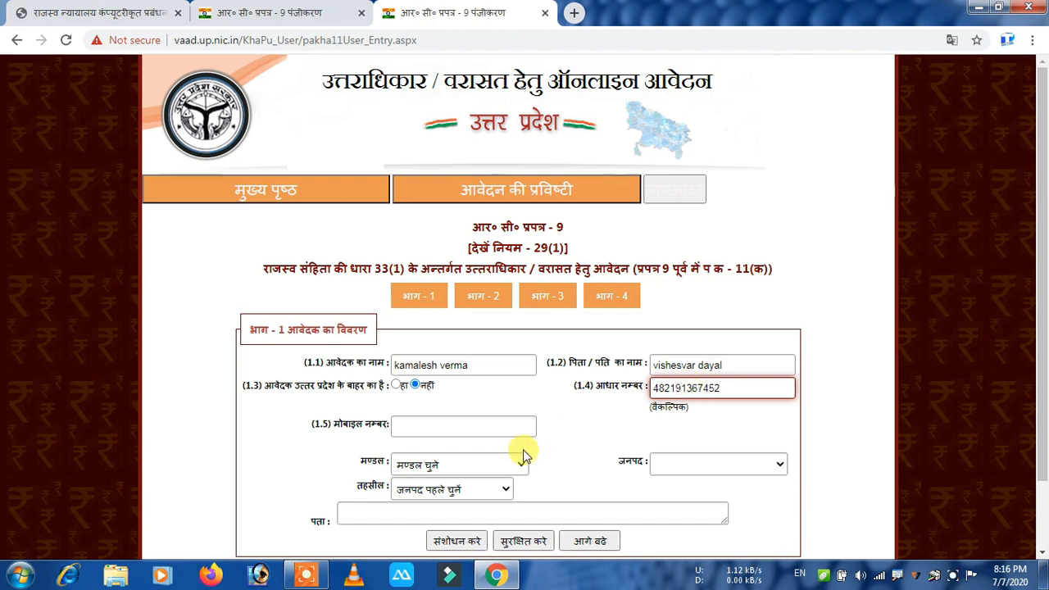
pyautogui.click(446, 427)
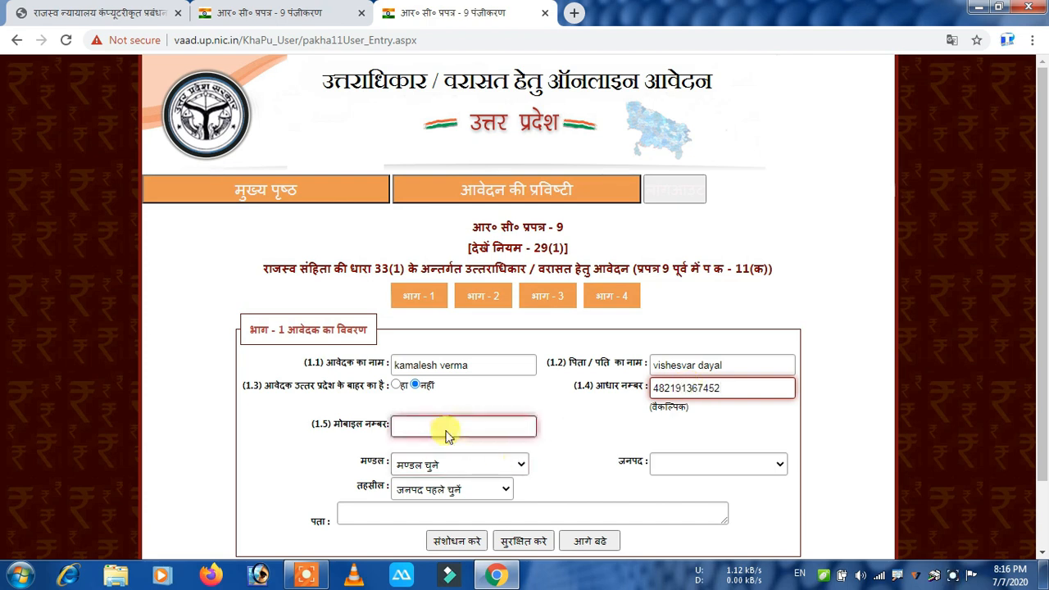
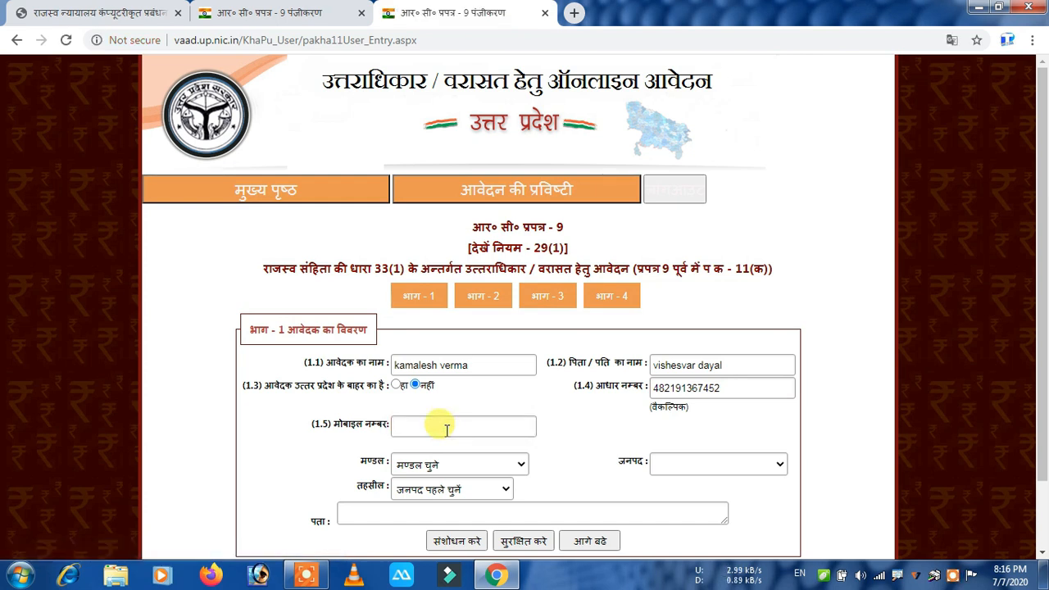
pyautogui.click(447, 427)
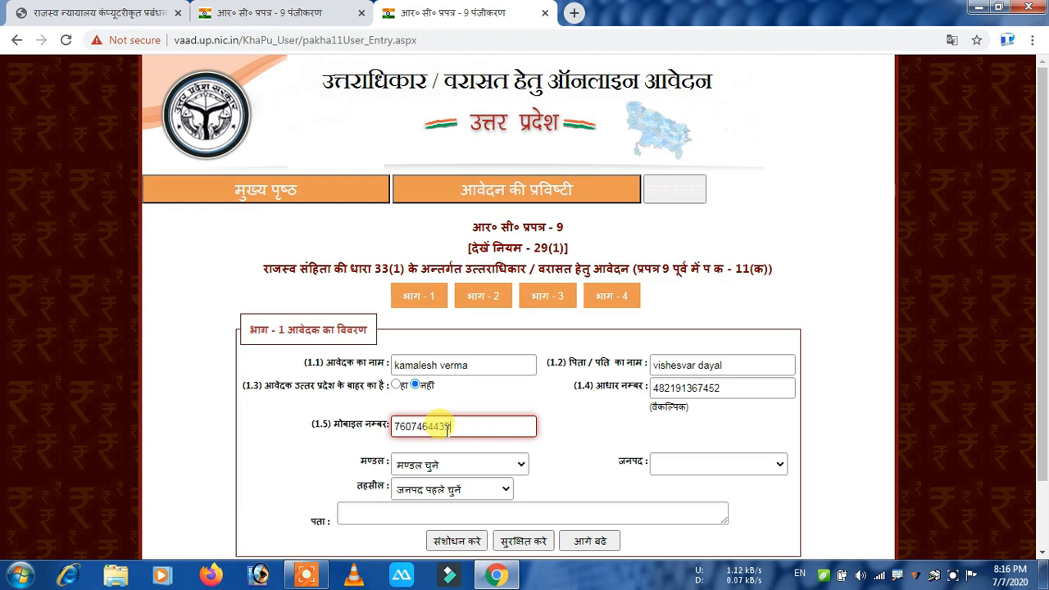
# Choose division लखनऊ, district लखीमपुर खीरी and tehsil मोहम्मदी.
pyautogui.click(433, 466)
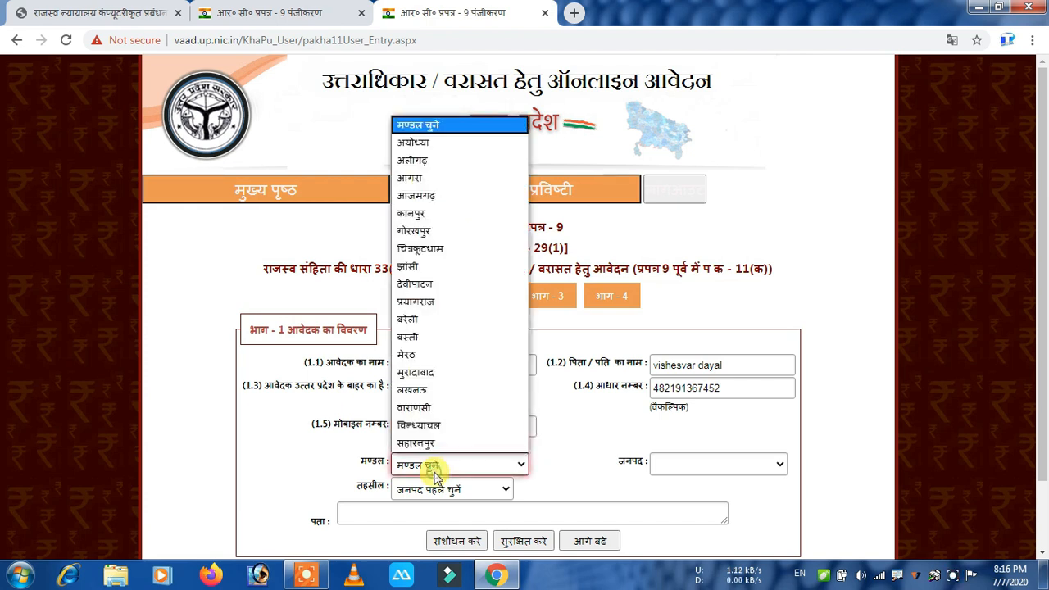
pyautogui.click(441, 392)
pyautogui.scroll(-1, 440, 402)
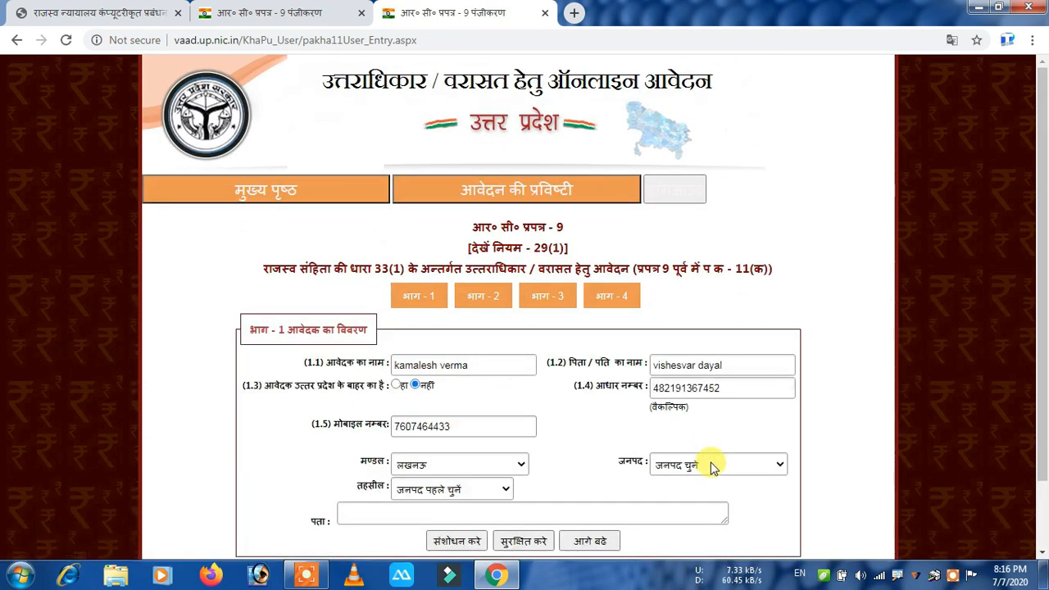
pyautogui.click(709, 469)
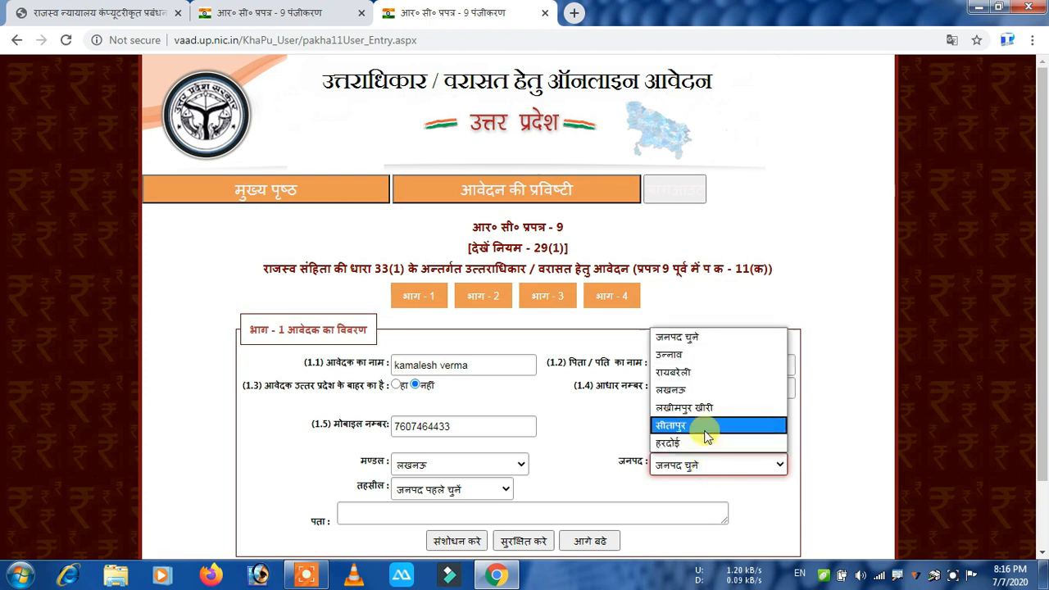
pyautogui.click(706, 409)
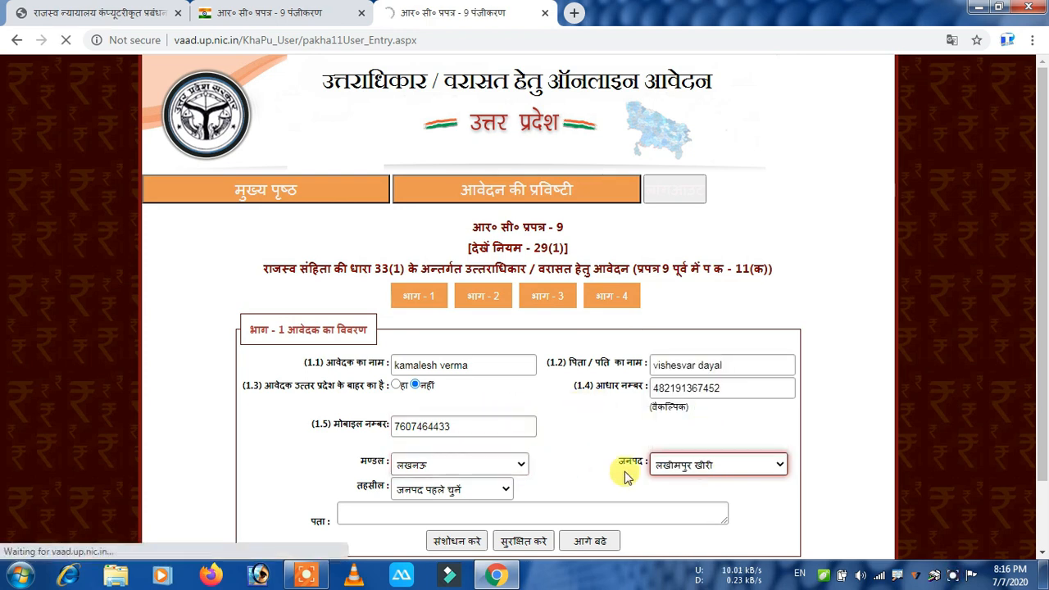
pyautogui.scroll(-1, 625, 471)
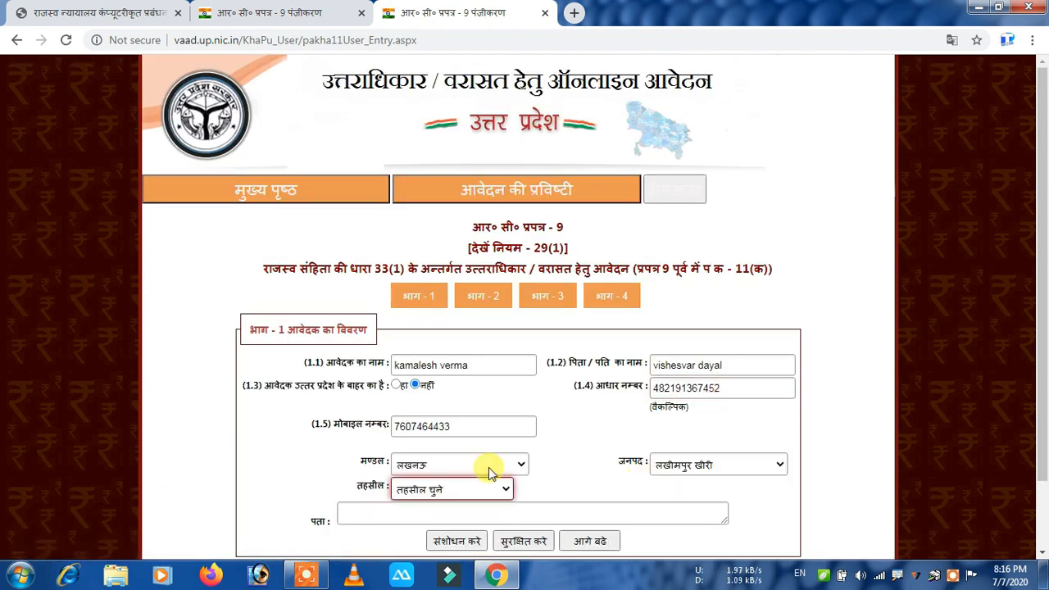
pyautogui.click(451, 489)
pyautogui.click(422, 449)
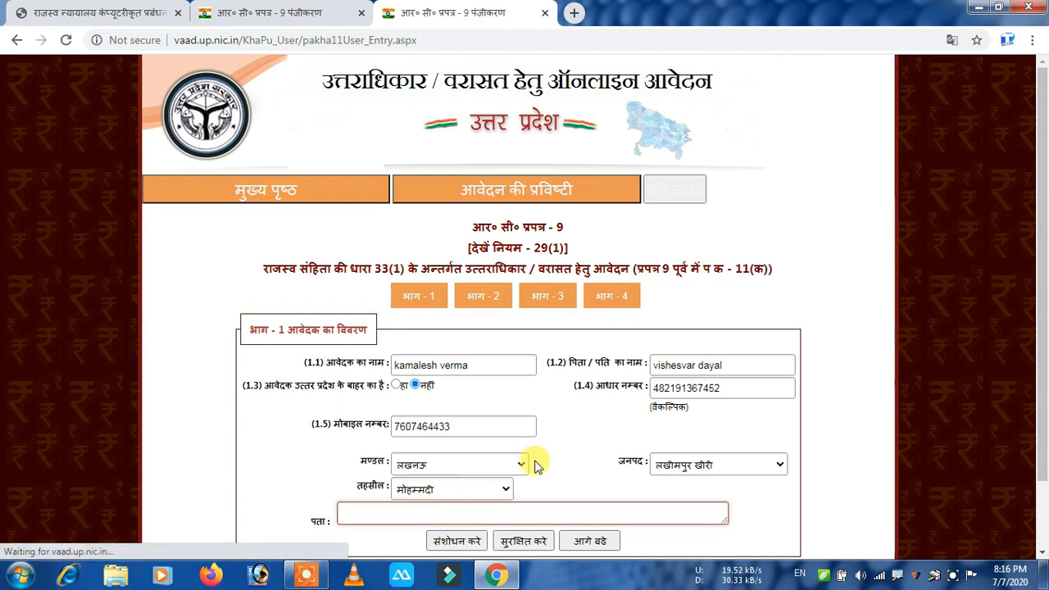
# Type the applicant's postal address into the पता box.
pyautogui.scroll(-2, 561, 448)
pyautogui.click(392, 436)
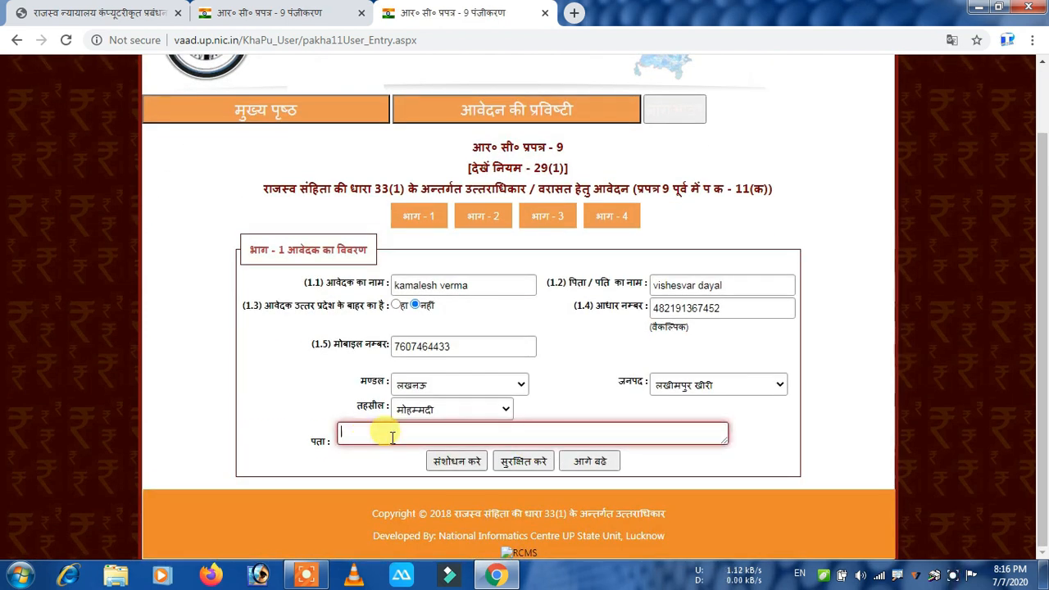
pyautogui.write('cho')
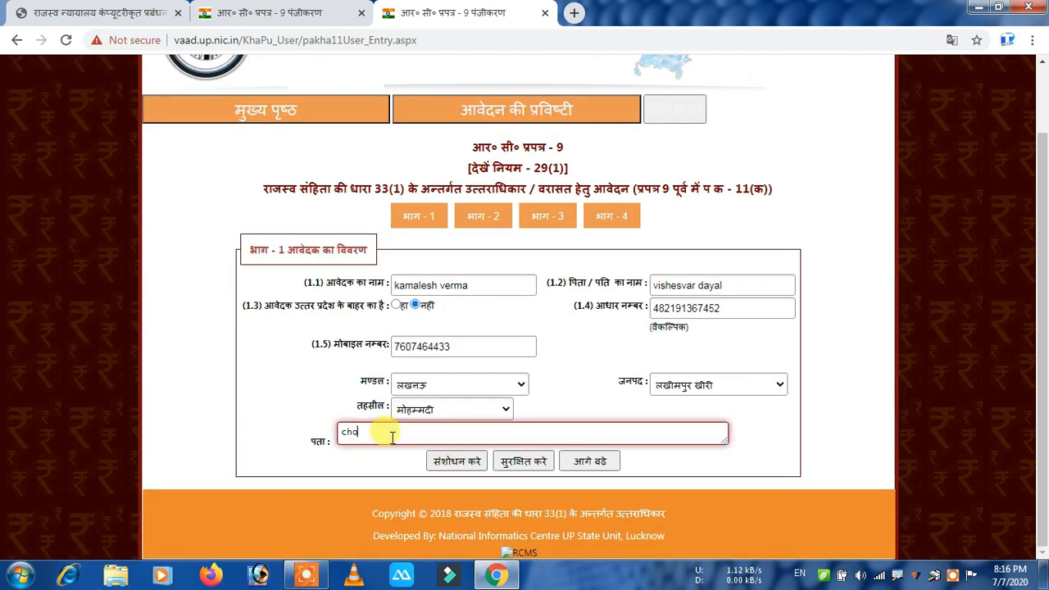
pyautogui.write('rha khurramnagar')
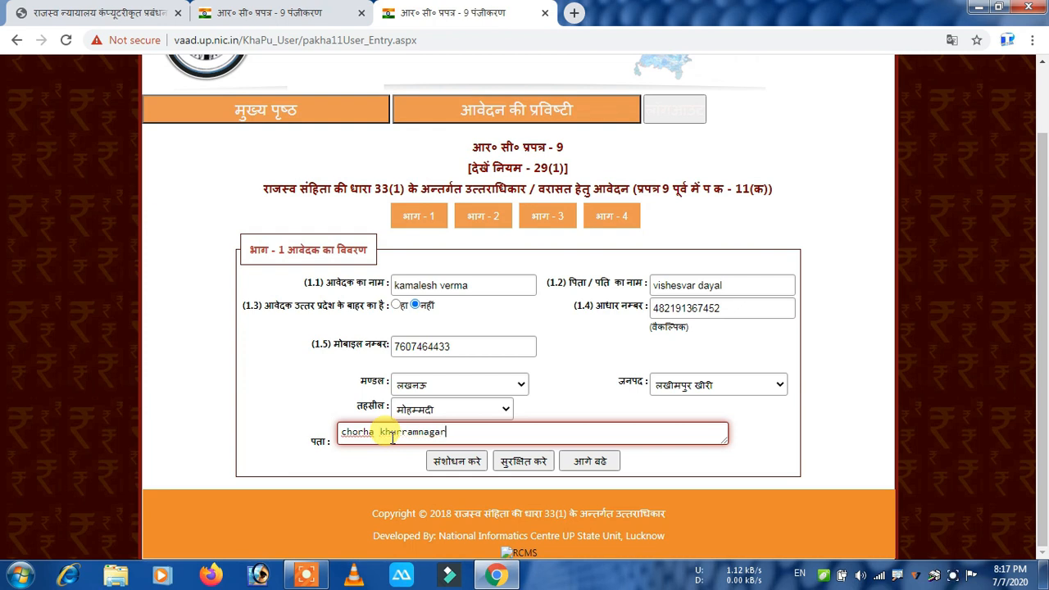
pyautogui.write(',')
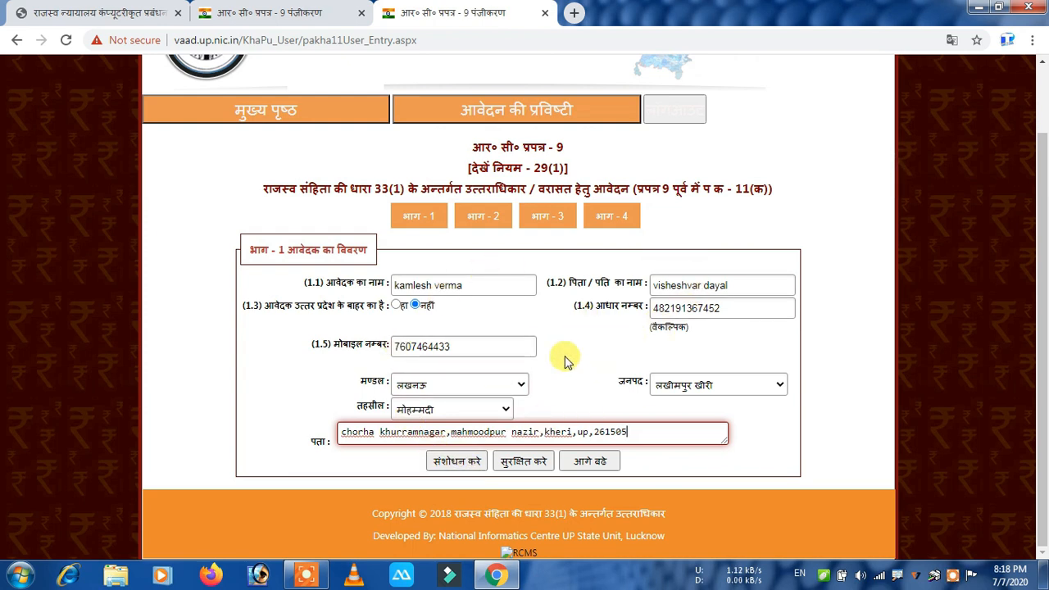
# Save Part 1 with सुरक्षित करे to bring up the Part 2 form.
pyautogui.click(518, 471)
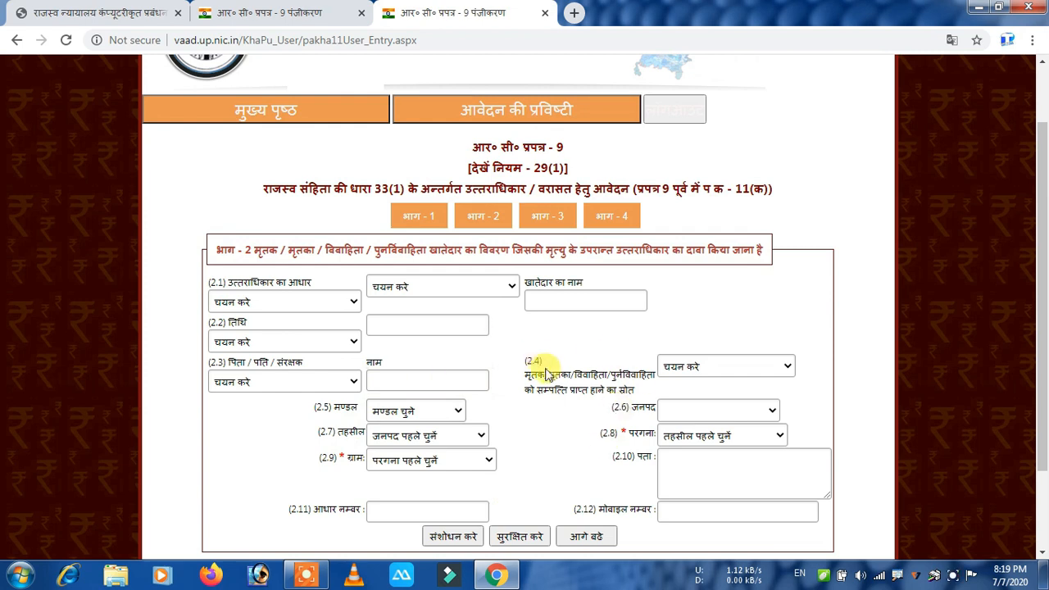
# Set the succession basis to पुरुष खातेदार and खातेदार की मृत्यु, then select the holder's name field.
pyautogui.click(277, 303)
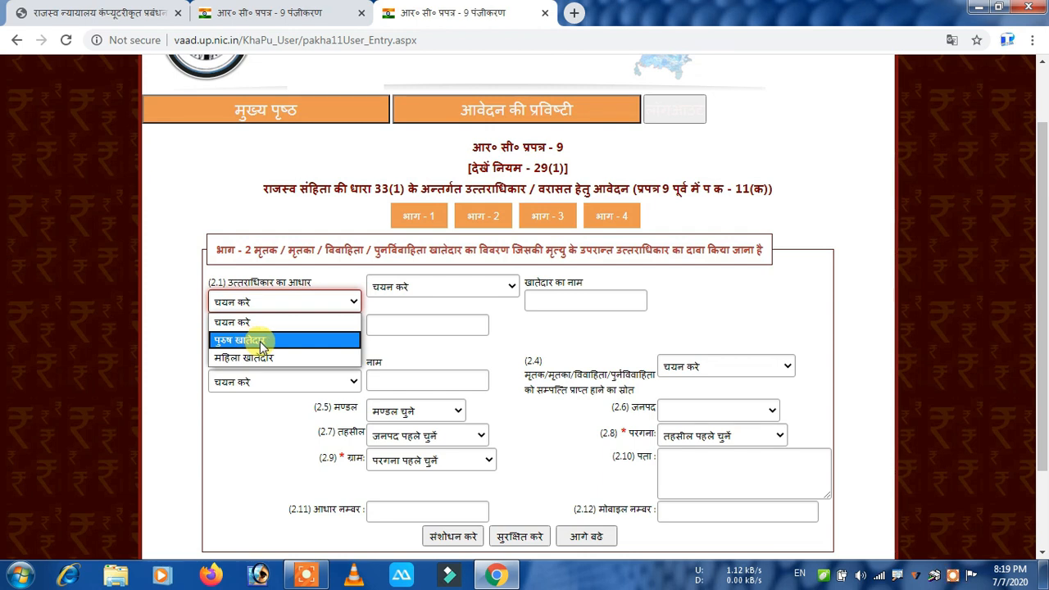
pyautogui.click(262, 341)
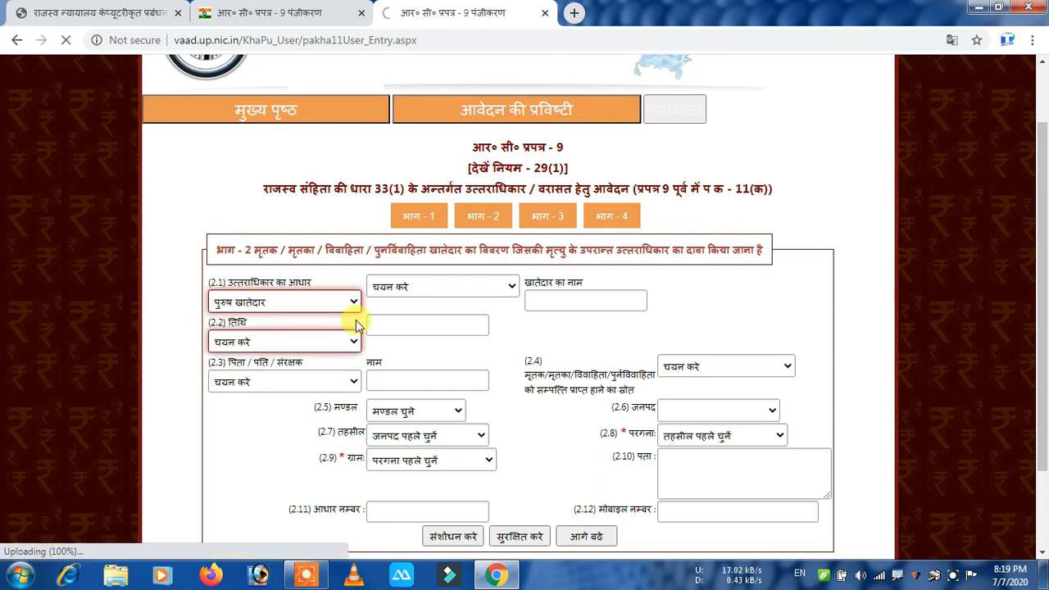
pyautogui.click(455, 288)
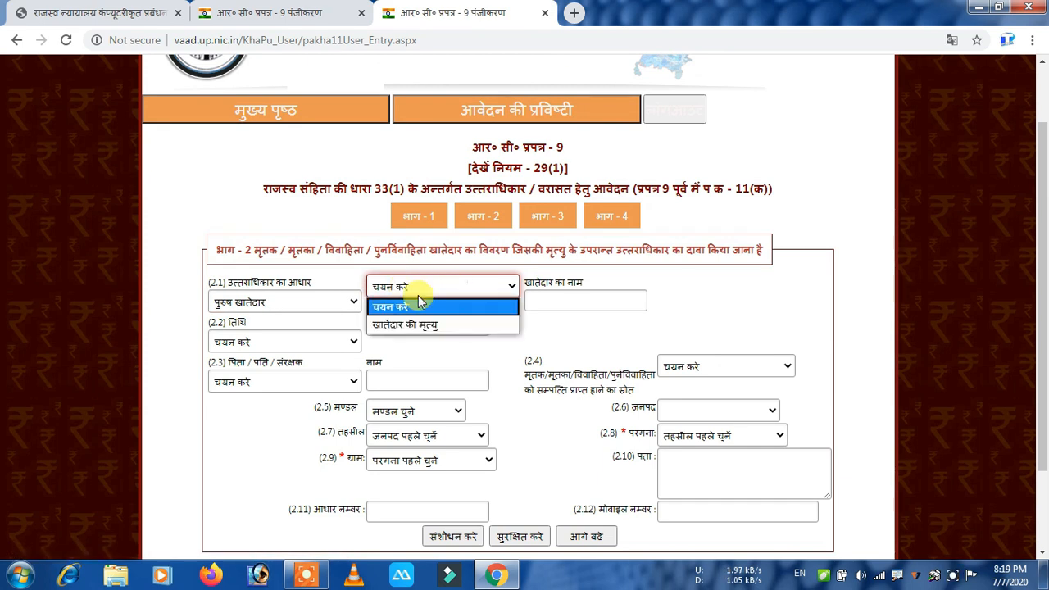
pyautogui.click(421, 328)
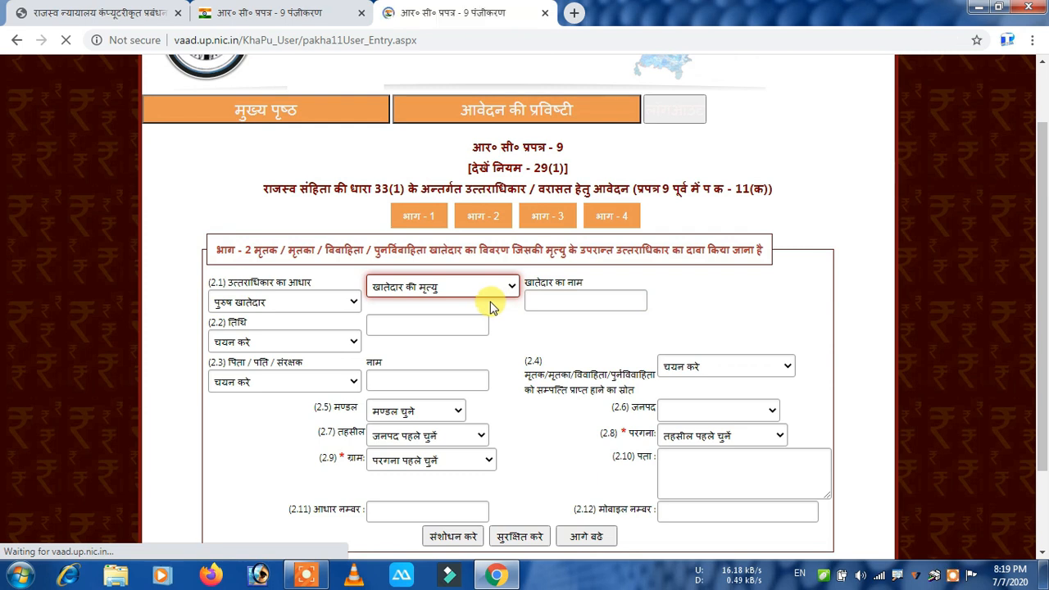
pyautogui.click(570, 302)
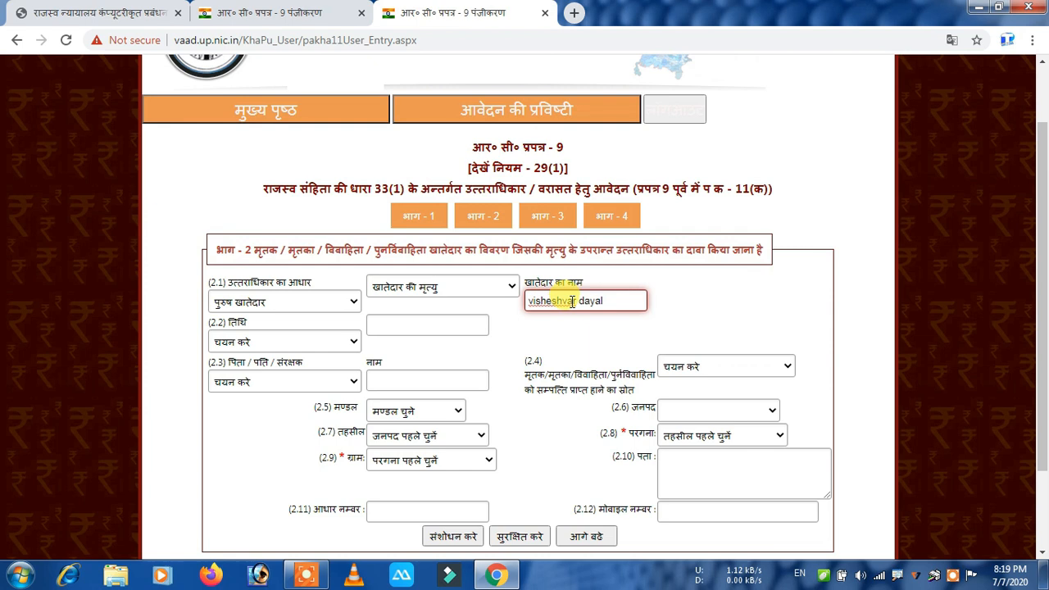
# Set the date type to खातेदार की मृत्यु की तिथि and bring up the death-date calendar.
pyautogui.click(248, 341)
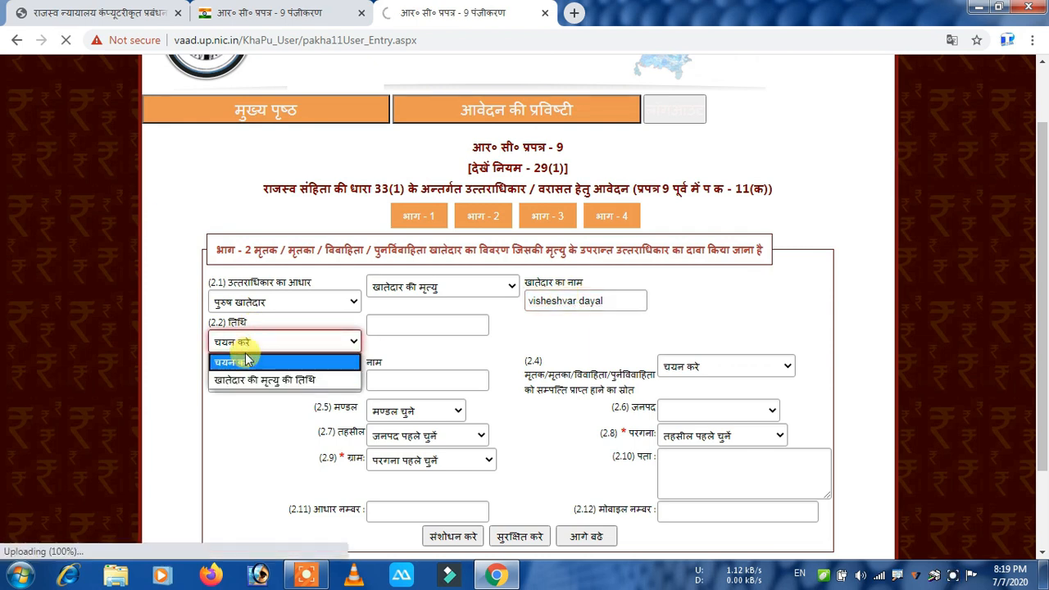
pyautogui.click(298, 380)
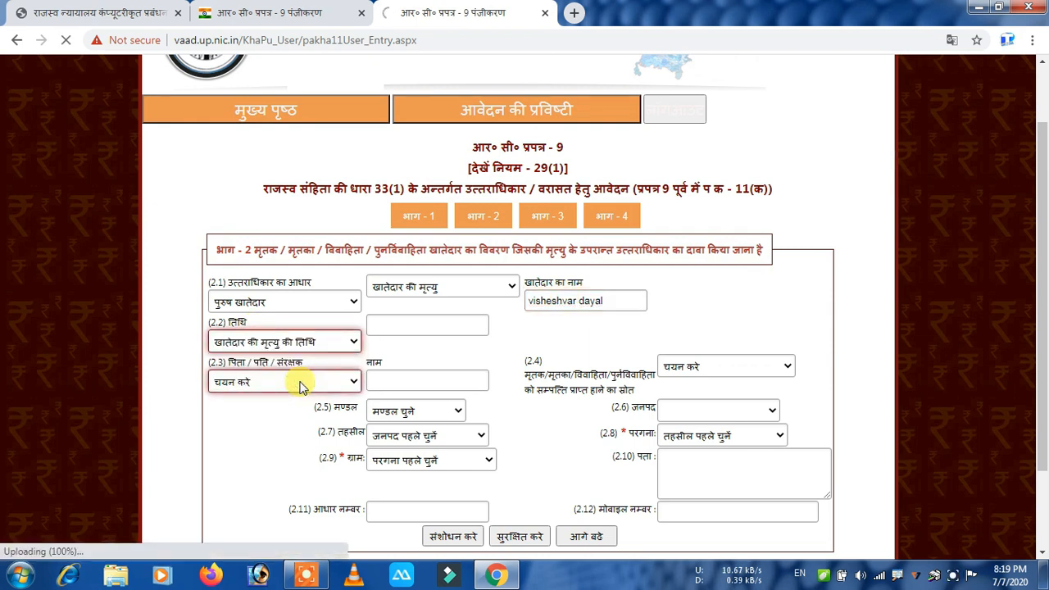
pyautogui.click(419, 325)
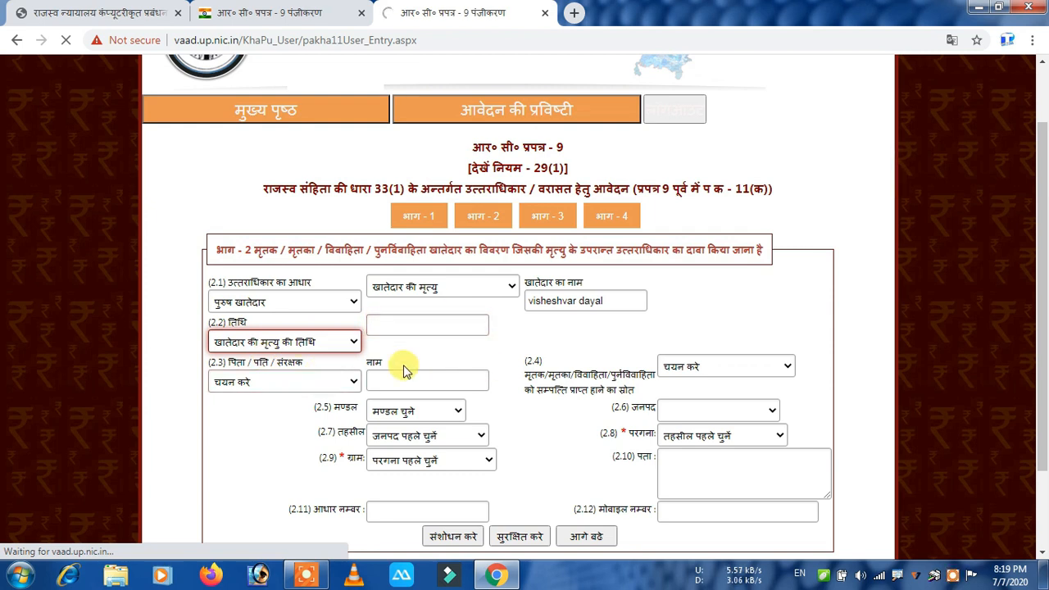
pyautogui.click(410, 327)
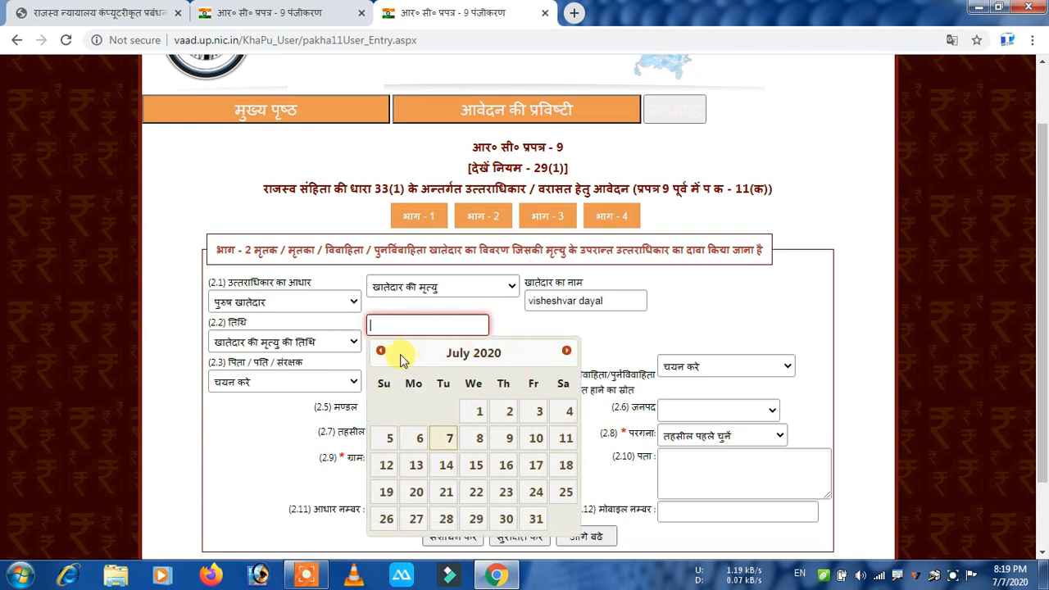
# Set the date of death to 17/05/2020 in the calendar.
pyautogui.click(381, 352)
pyautogui.click(381, 352)
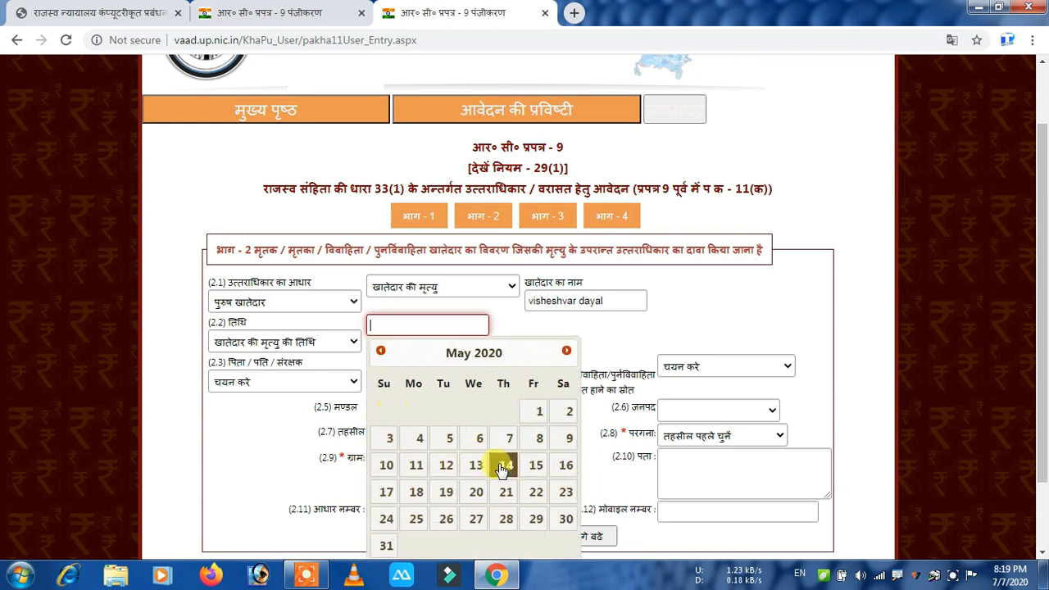
pyautogui.click(385, 491)
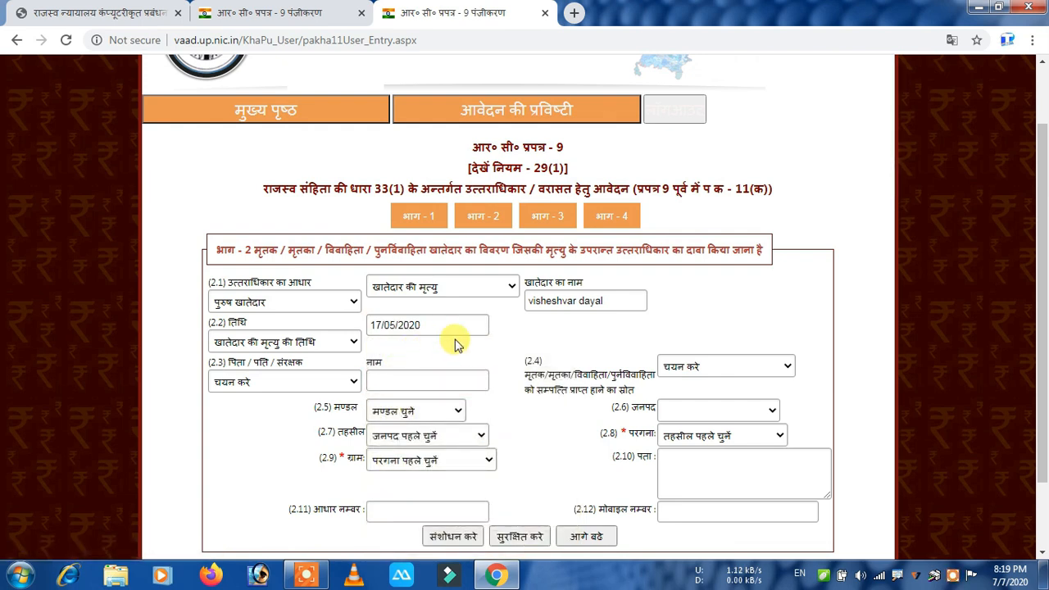
# Choose पिता का नाम as the relation type and enter the father's name.
pyautogui.click(279, 383)
pyautogui.click(244, 420)
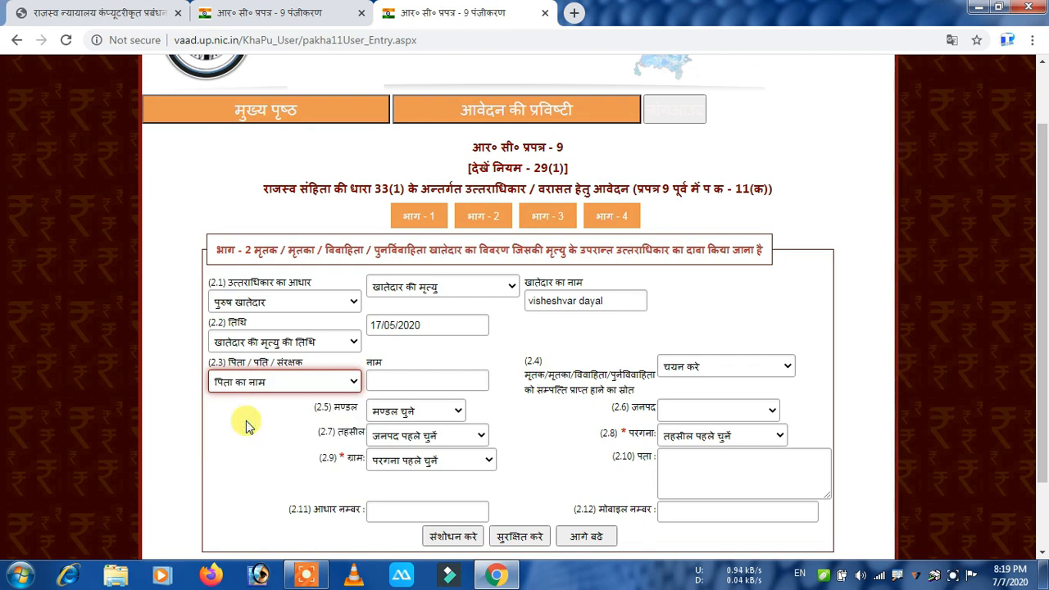
pyautogui.click(414, 378)
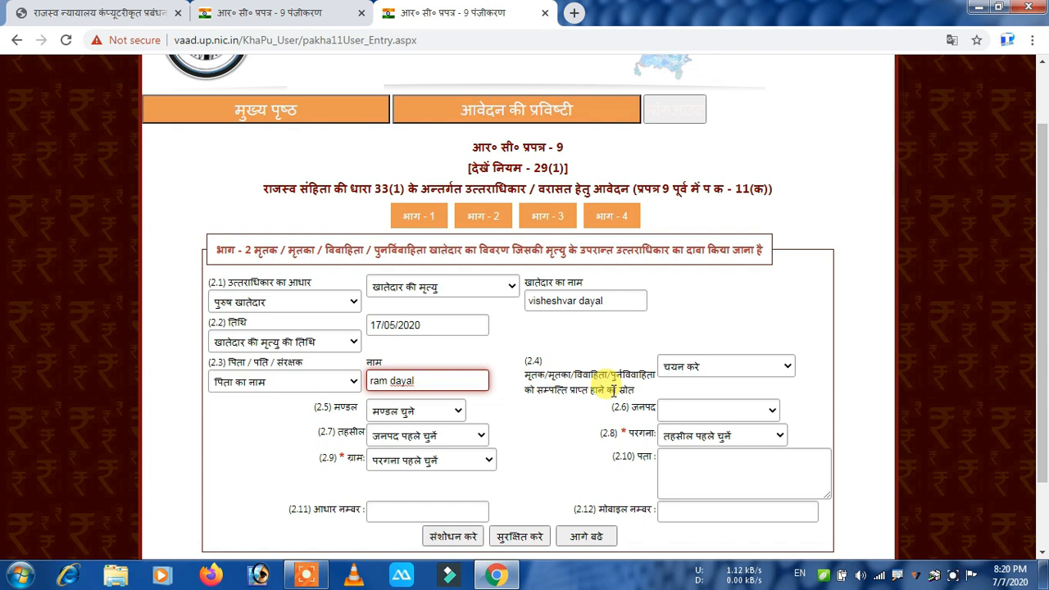
pyautogui.click(728, 369)
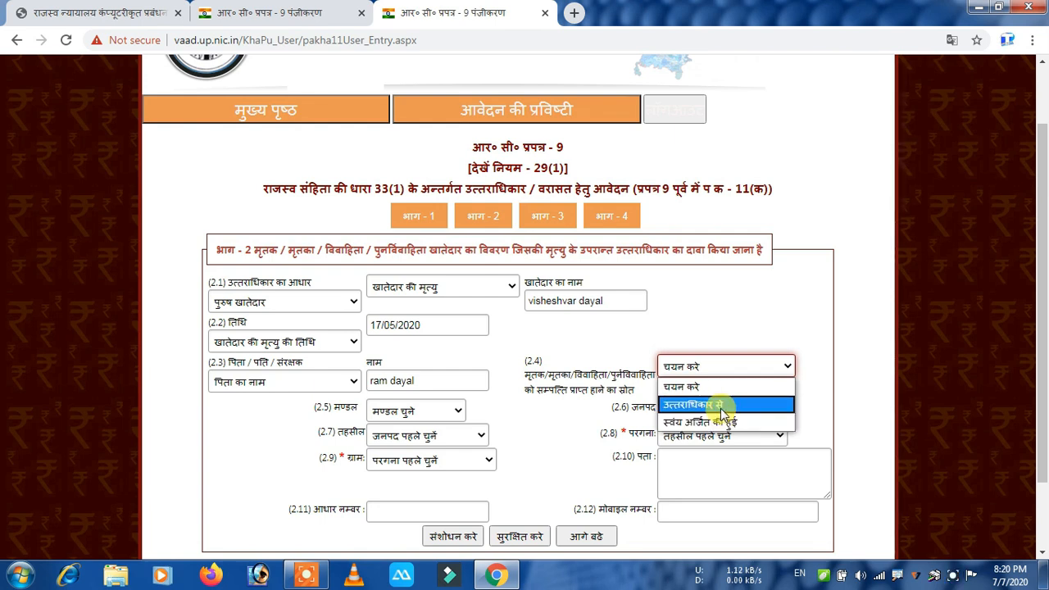
# Set property source to उत्तराधिकार से, division लखनऊ and district लखीमपुर खीरी.
pyautogui.click(720, 404)
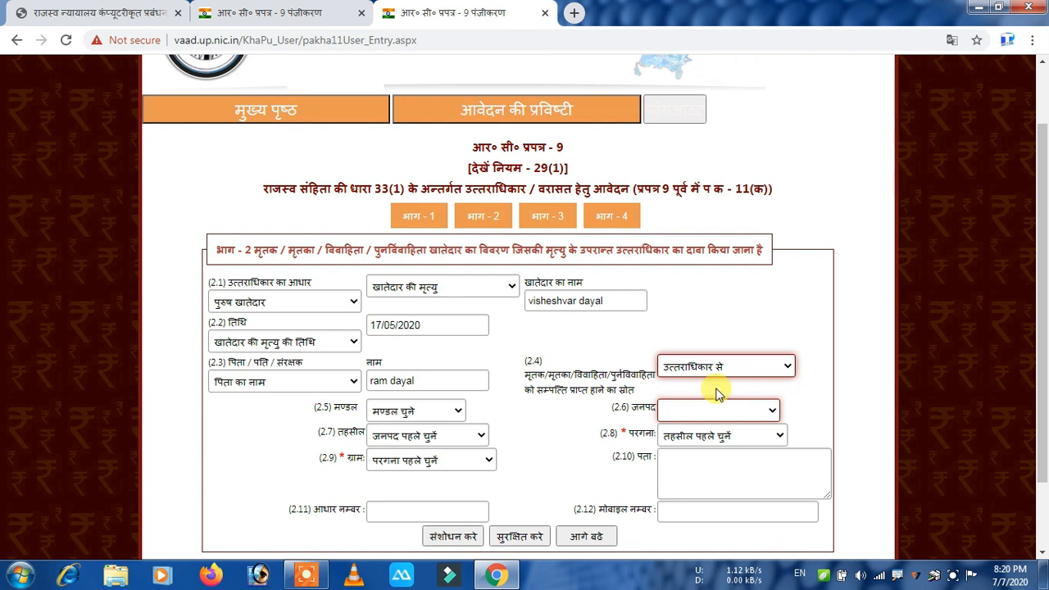
pyautogui.click(416, 411)
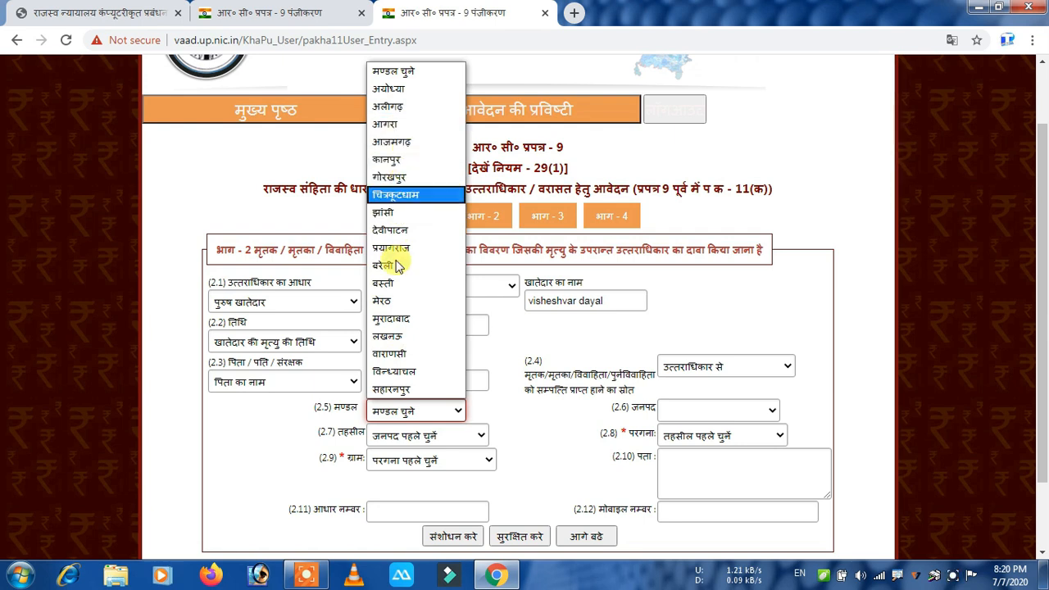
pyautogui.click(391, 337)
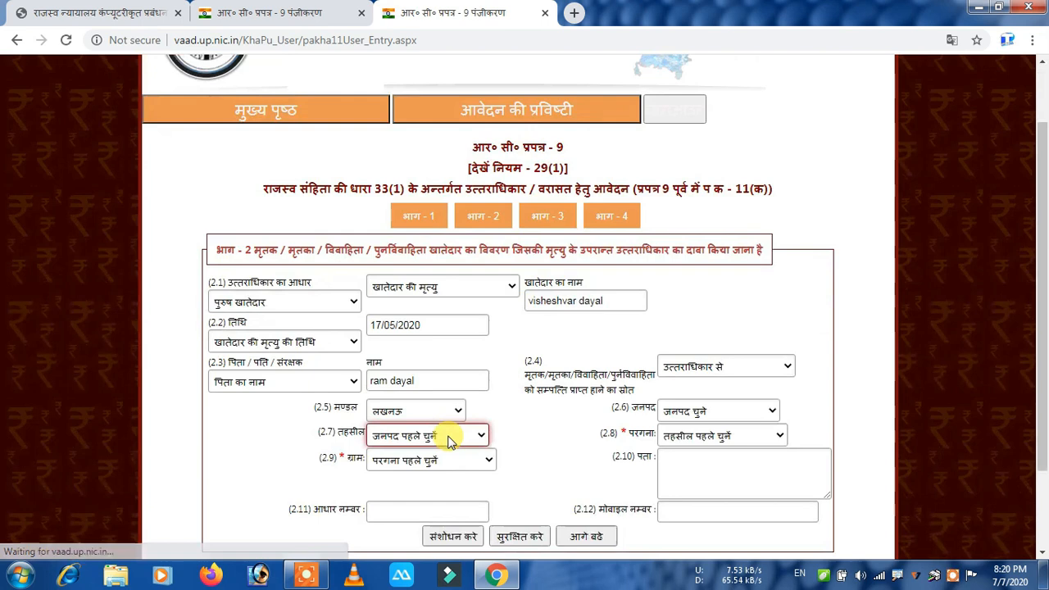
pyautogui.click(741, 410)
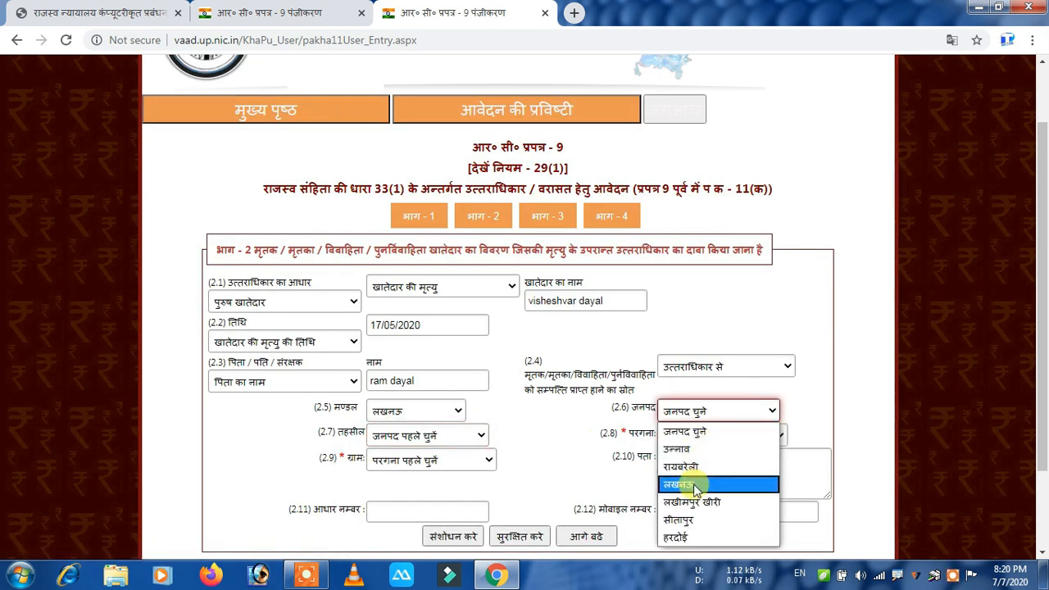
pyautogui.click(692, 502)
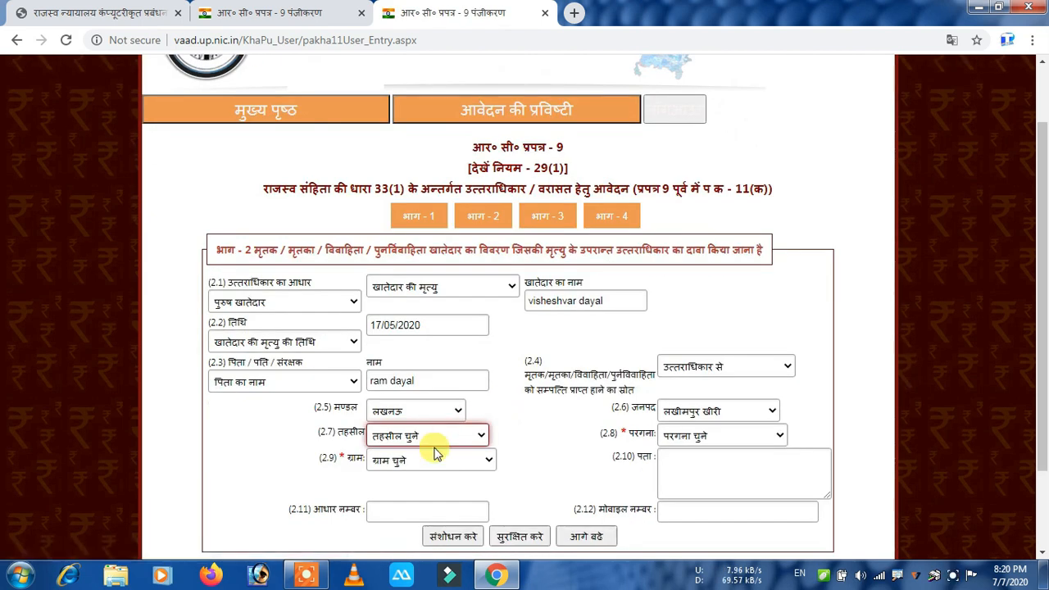
# Choose tehsil मोहम्मदी, pargana पसगवां and village चोरहाखुर्मनगर.
pyautogui.click(447, 437)
pyautogui.click(404, 393)
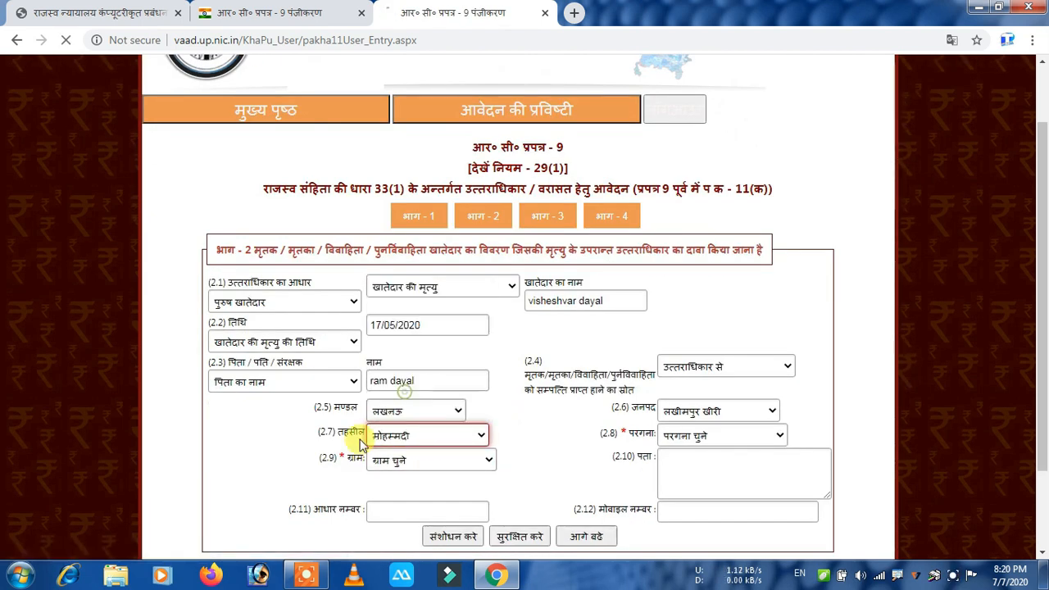
pyautogui.click(693, 439)
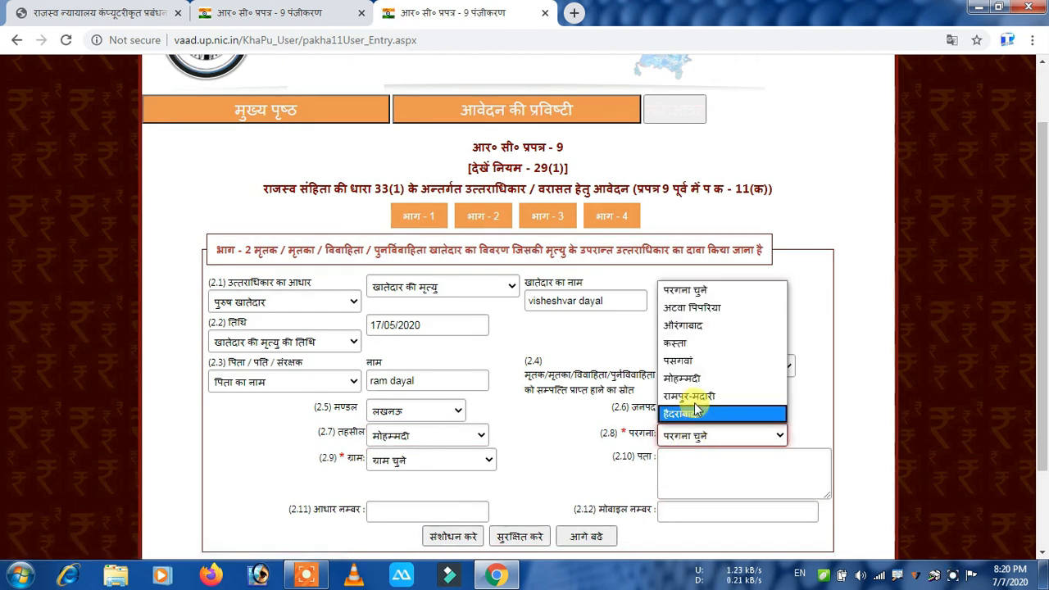
pyautogui.click(695, 362)
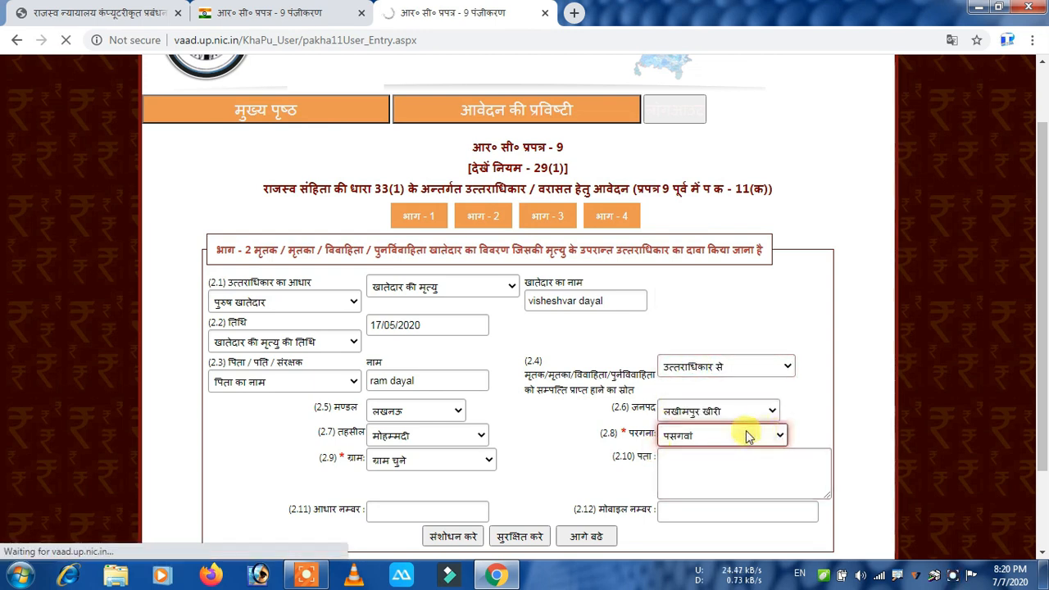
pyautogui.click(429, 459)
pyautogui.scroll(-3, 421, 385)
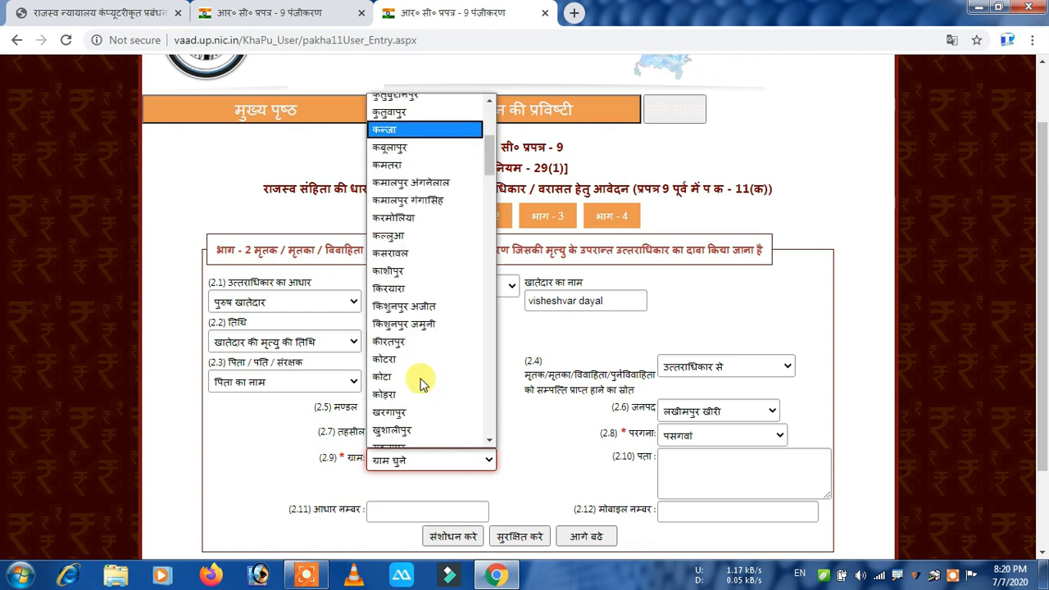
pyautogui.scroll(-3, 421, 383)
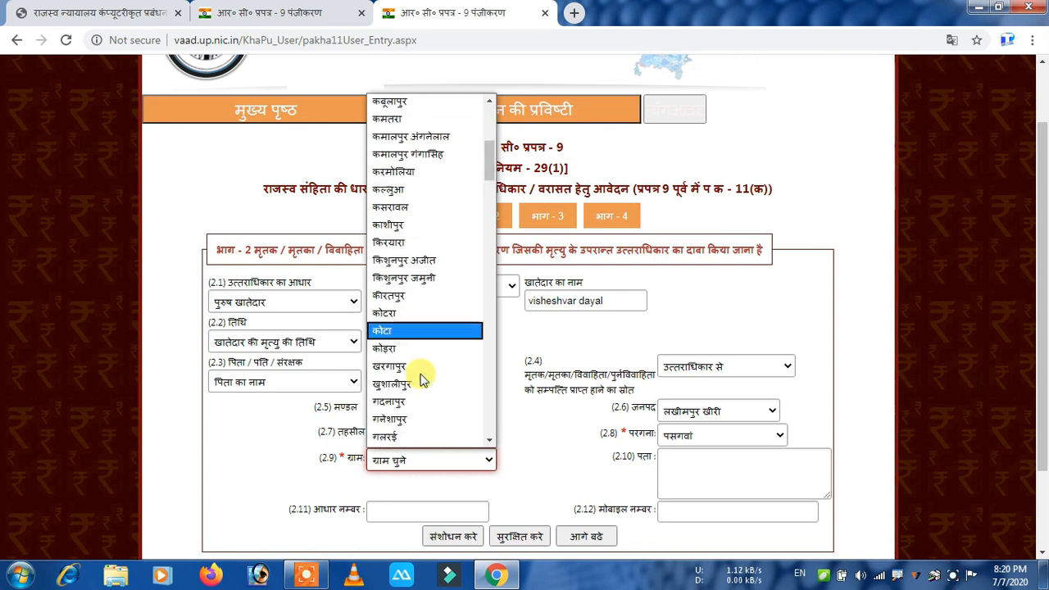
pyautogui.click(422, 384)
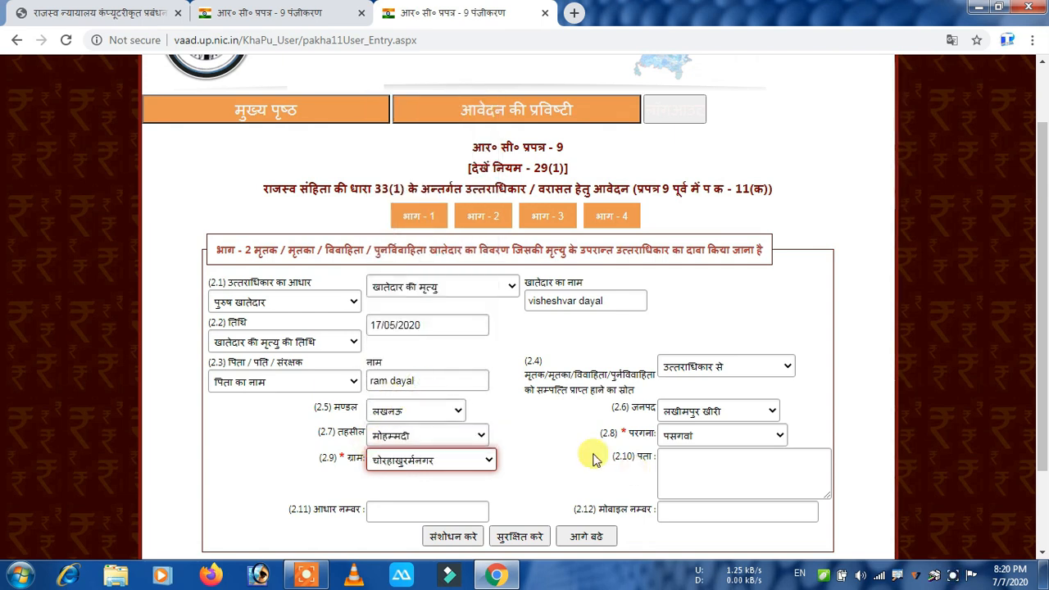
pyautogui.click(724, 465)
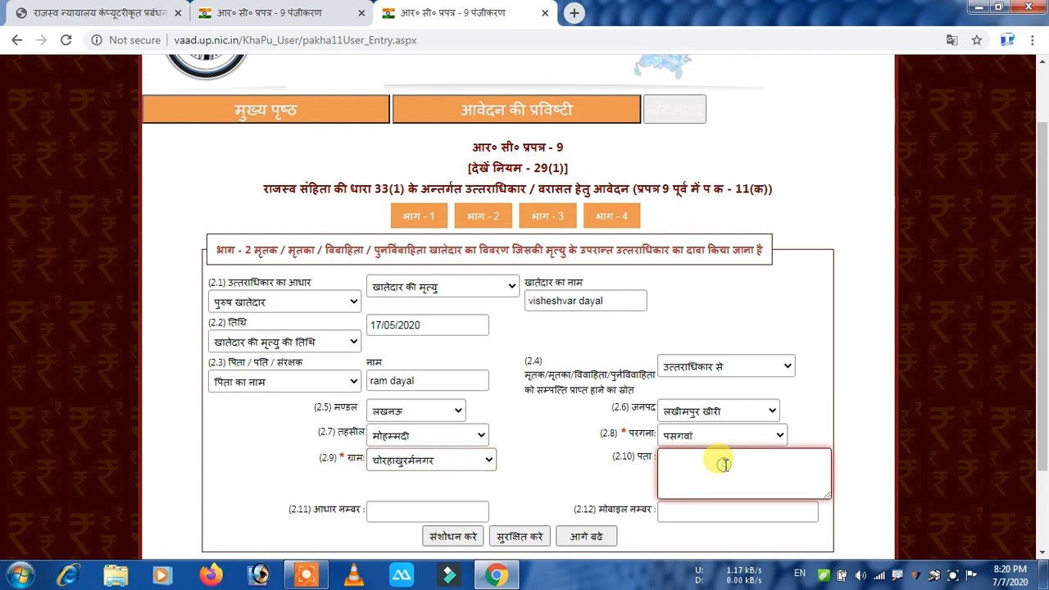
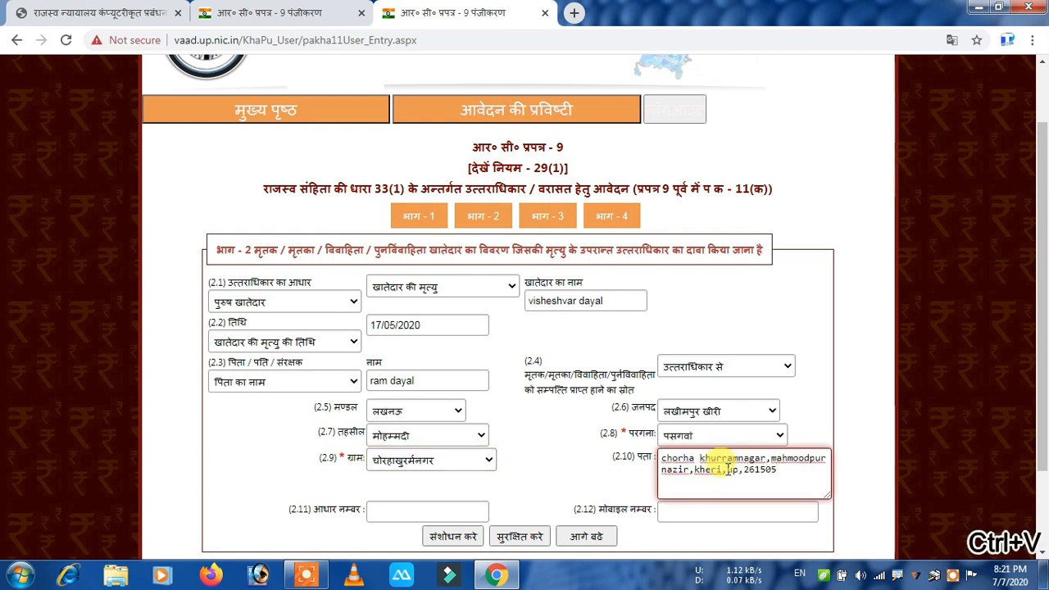
# Fill in the holder's address, Aadhaar number and mobile number, then save Part 2.
pyautogui.click(406, 509)
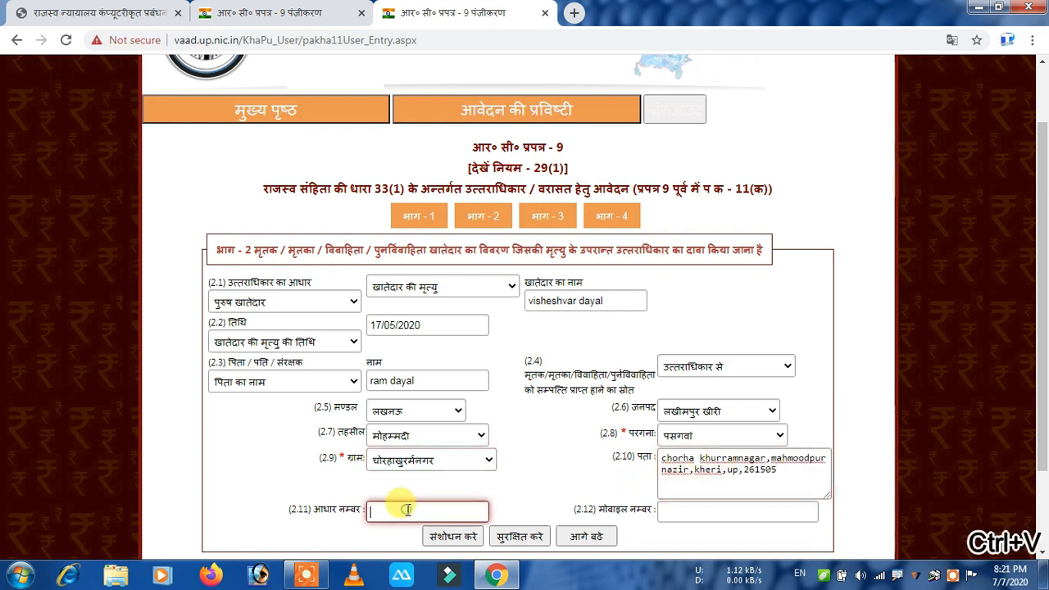
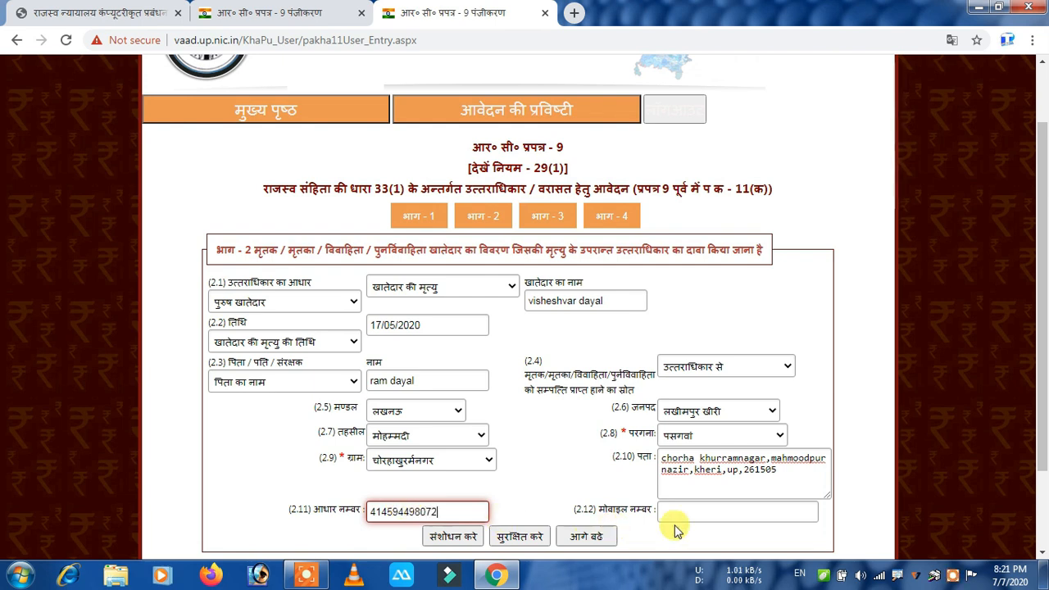
pyautogui.click(717, 512)
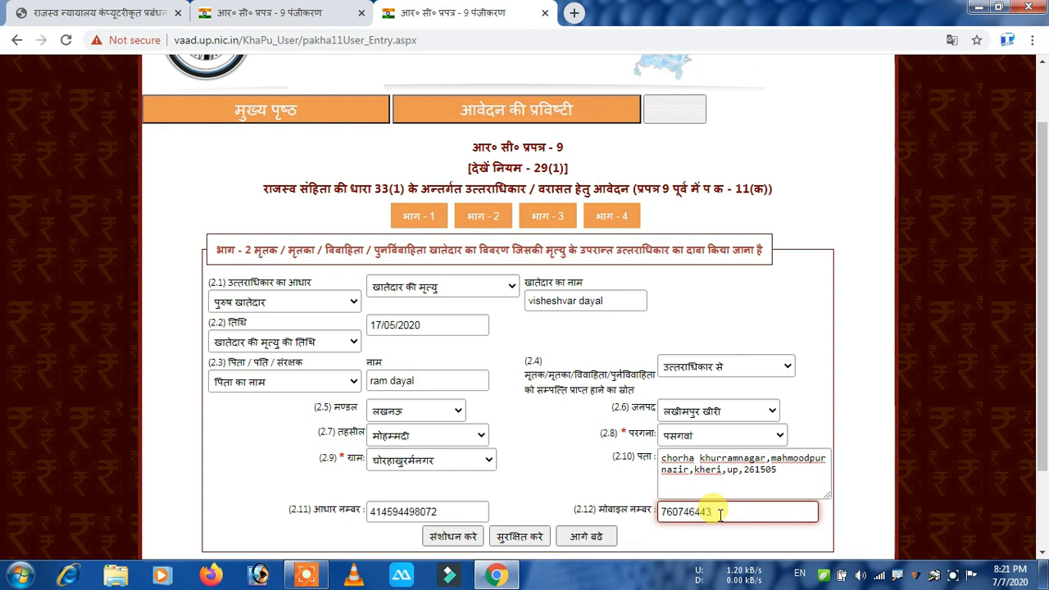
pyautogui.click(507, 539)
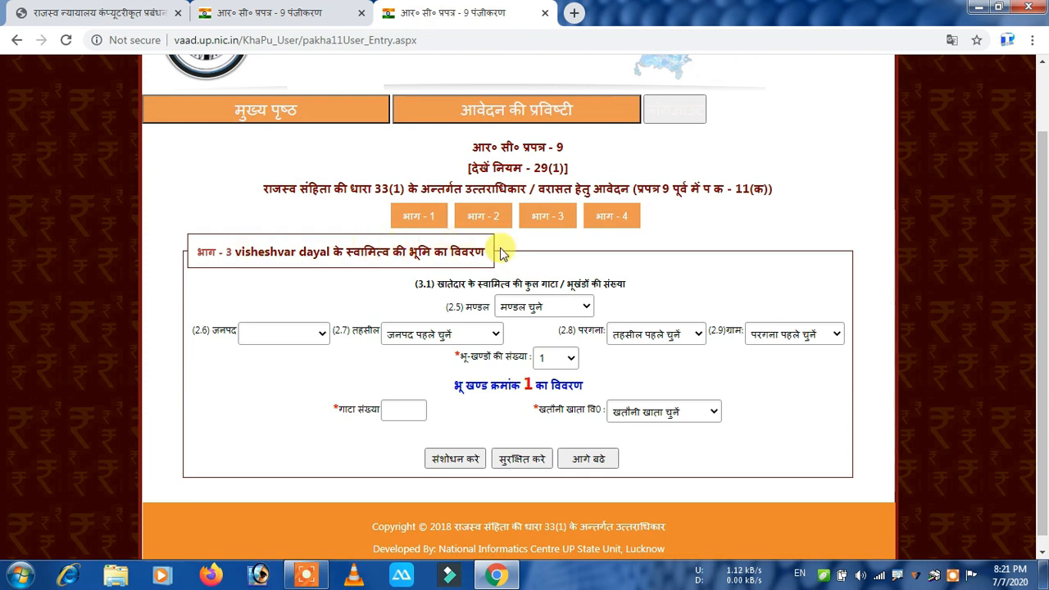
# In Part 3, choose division लखनऊ, district लखीमपुर खीरी, tehsil मोहम्मदी and pargana पसगवां.
pyautogui.click(537, 308)
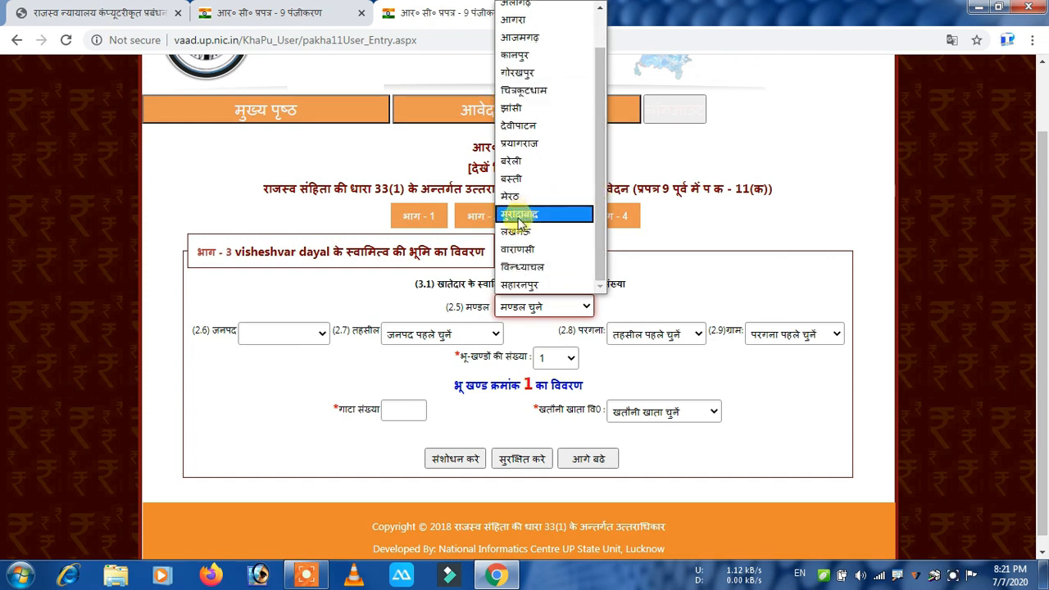
pyautogui.click(513, 237)
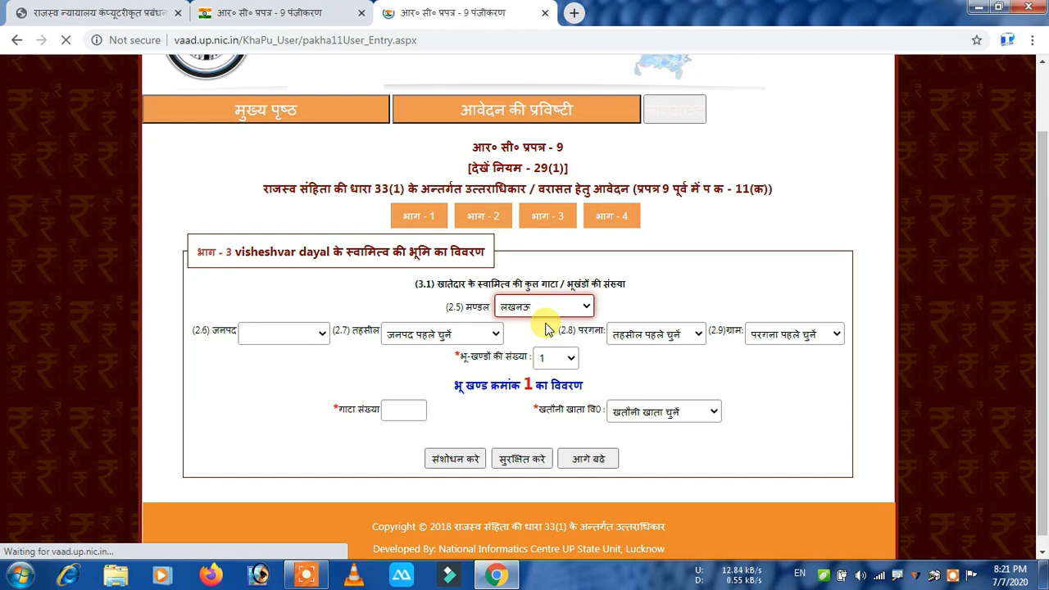
pyautogui.click(323, 332)
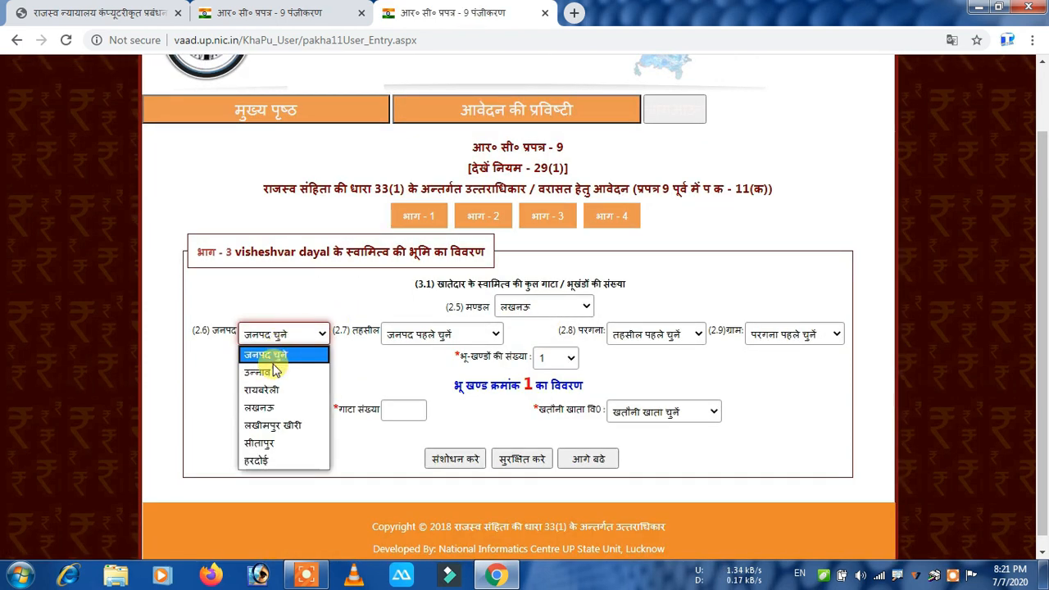
pyautogui.click(271, 422)
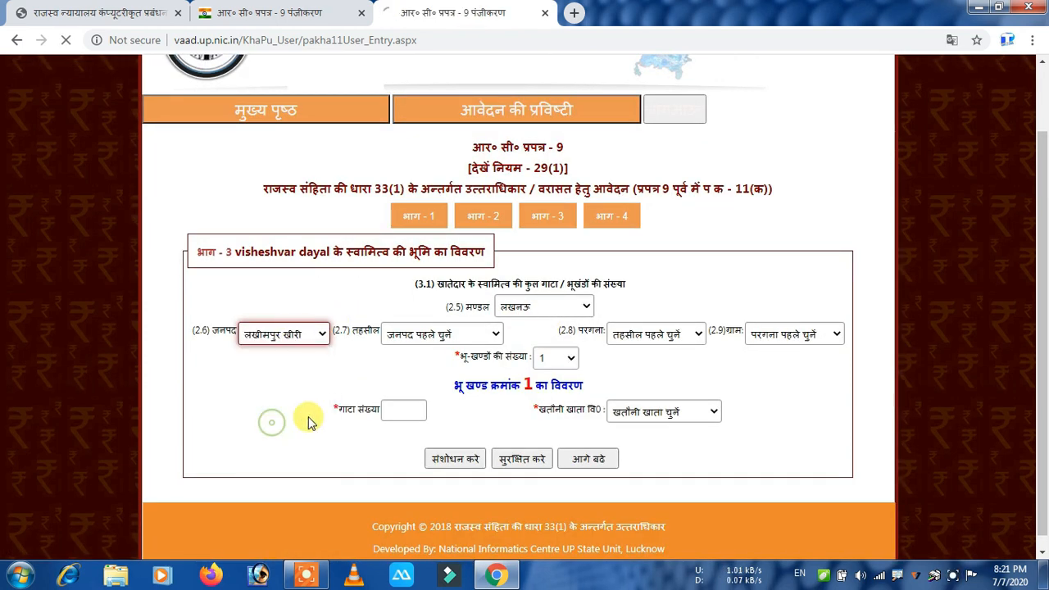
pyautogui.click(455, 335)
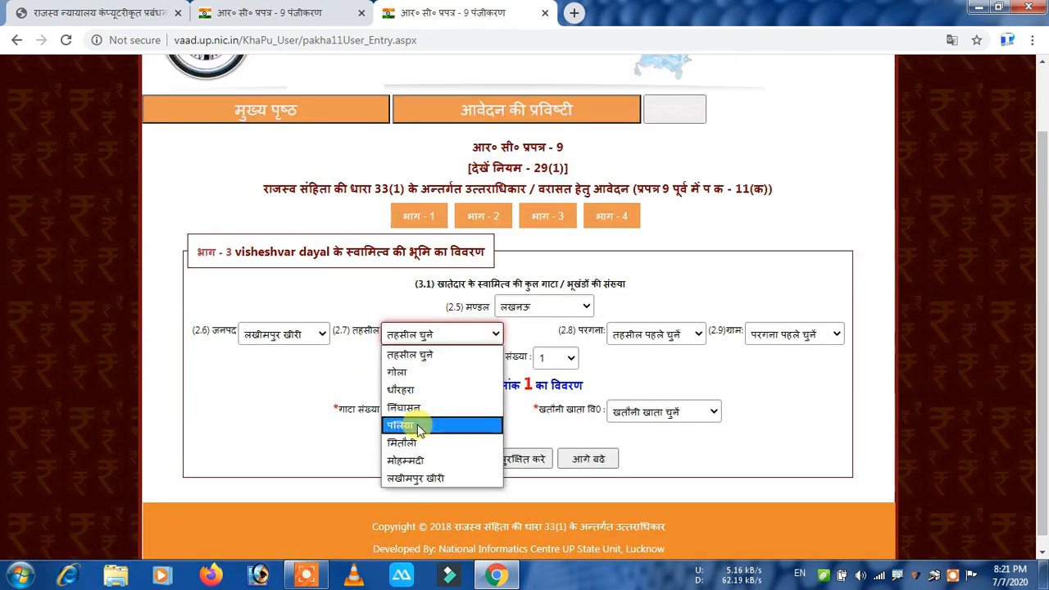
pyautogui.click(408, 459)
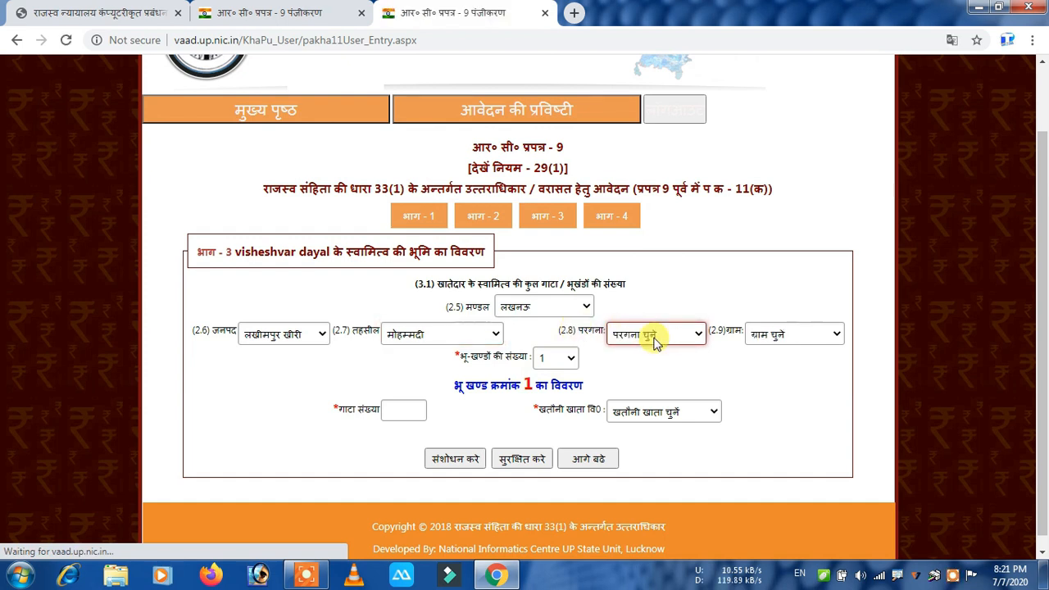
pyautogui.click(649, 334)
pyautogui.click(634, 431)
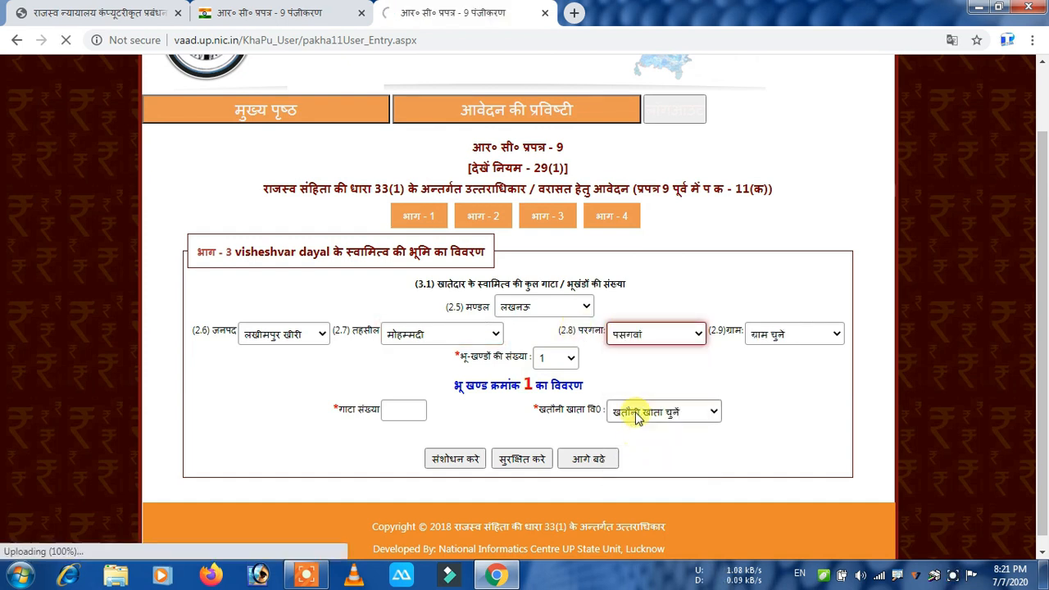
# Choose village चोरहाखुर्मनगर and set the number of land plots to 2.
pyautogui.click(812, 340)
pyautogui.scroll(-3, 807, 309)
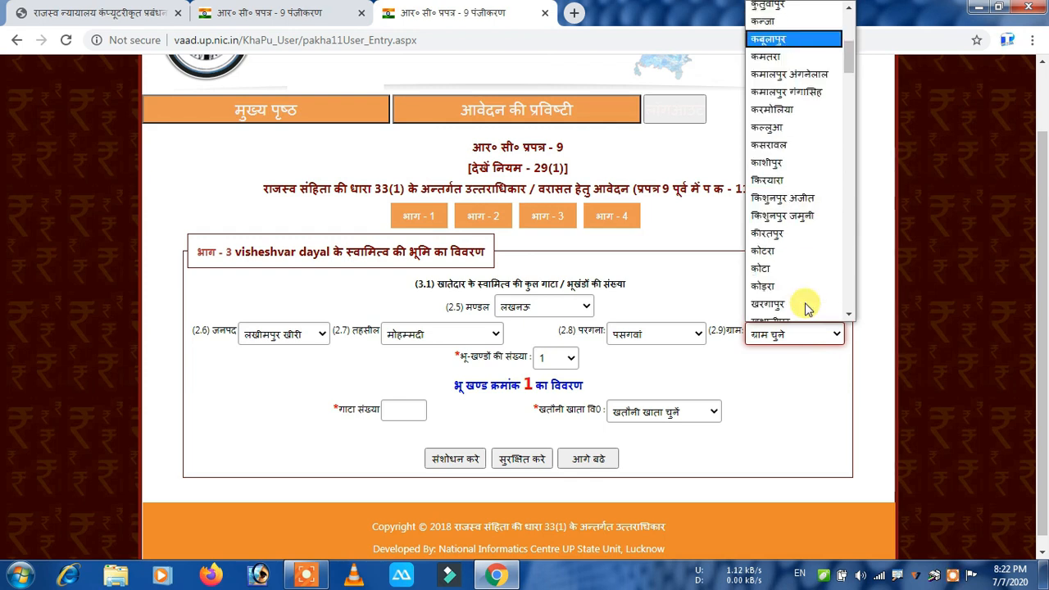
pyautogui.scroll(-3, 807, 309)
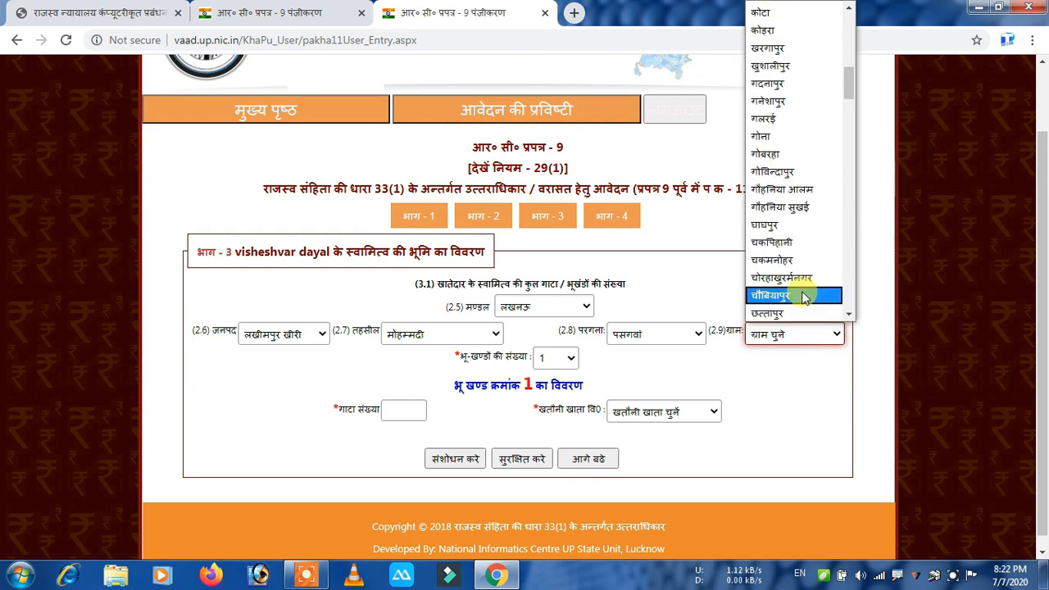
pyautogui.click(795, 278)
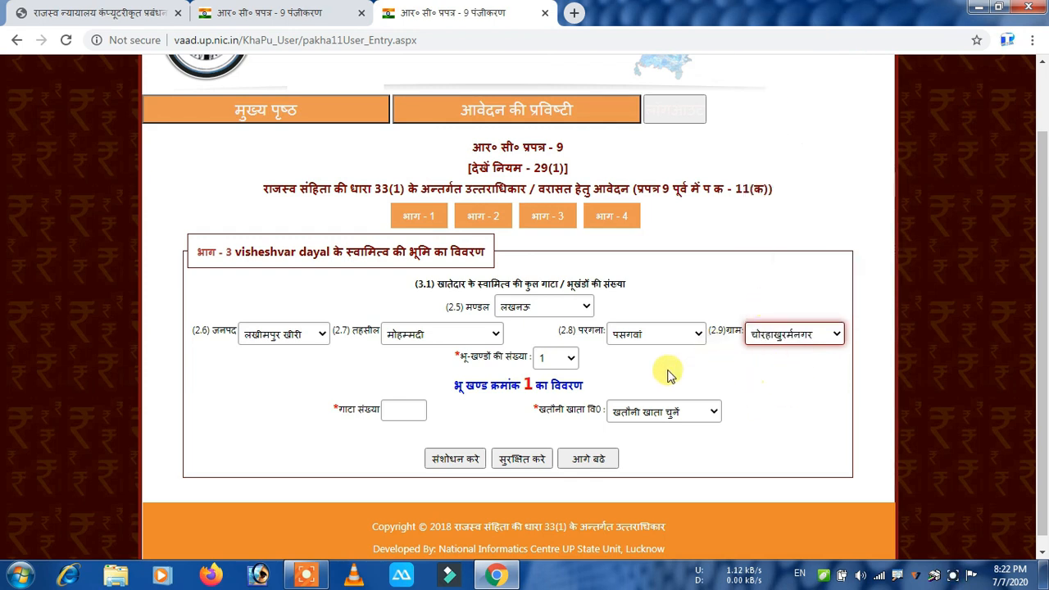
pyautogui.click(553, 359)
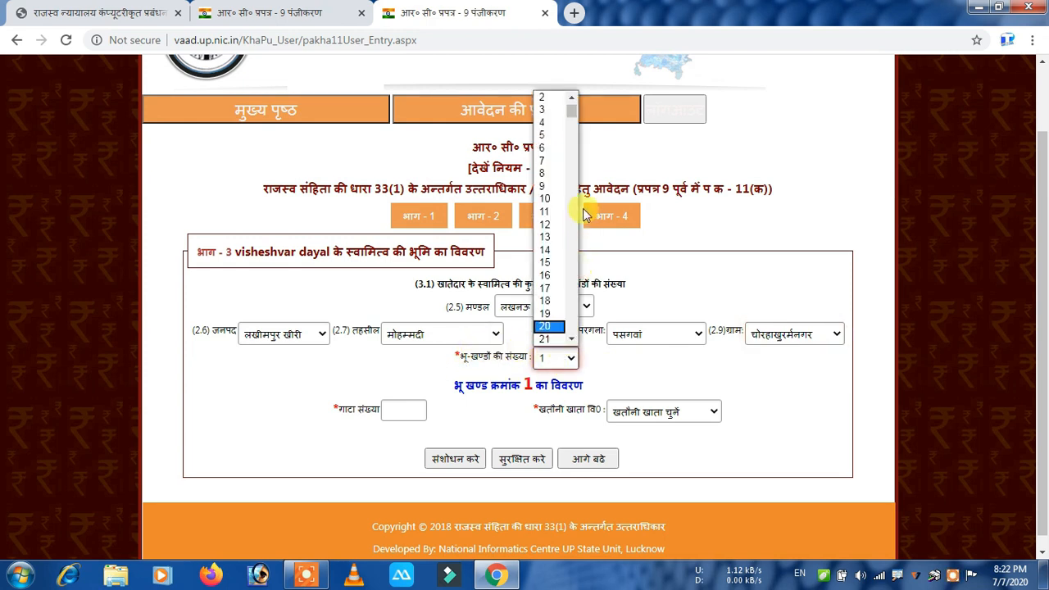
pyautogui.moveTo(571, 110)
pyautogui.mouseDown()
pyautogui.moveTo(566, 335)
pyautogui.moveTo(579, 139)
pyautogui.moveTo(570, 195)
pyautogui.moveTo(571, 102)
pyautogui.mouseUp()
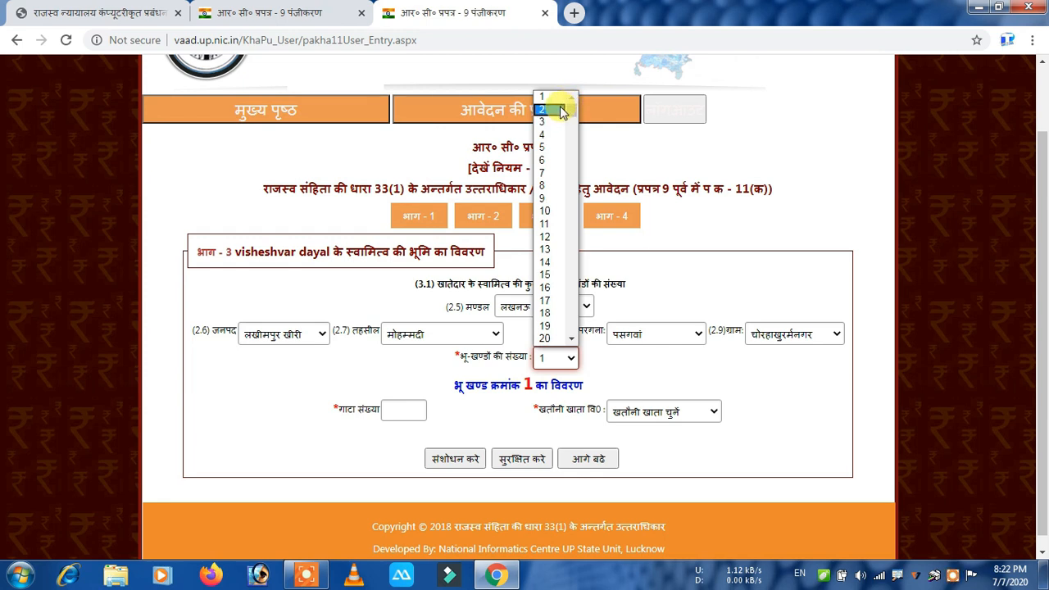
pyautogui.click(562, 111)
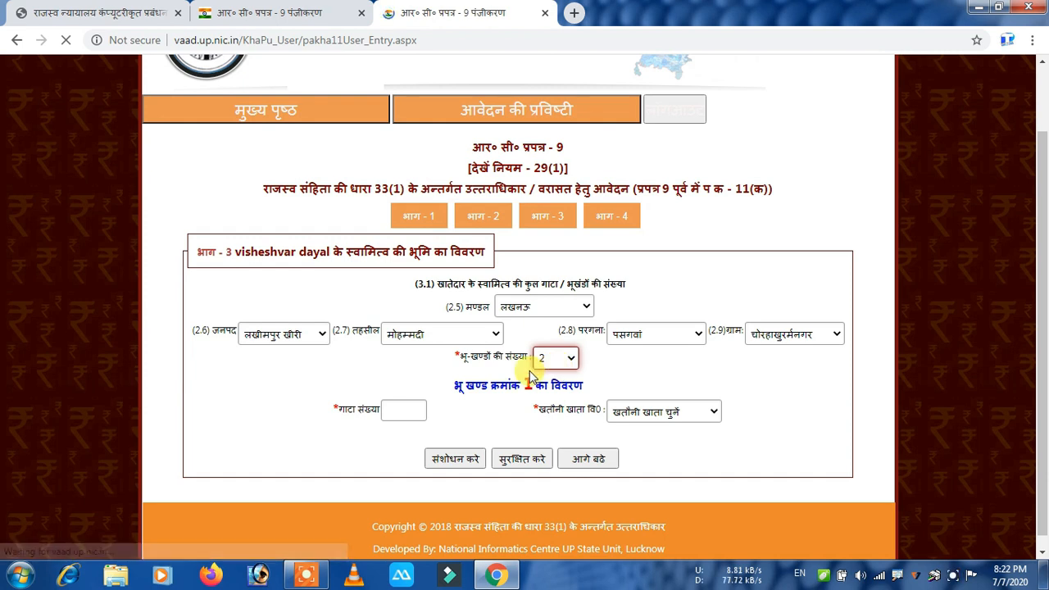
pyautogui.click(396, 410)
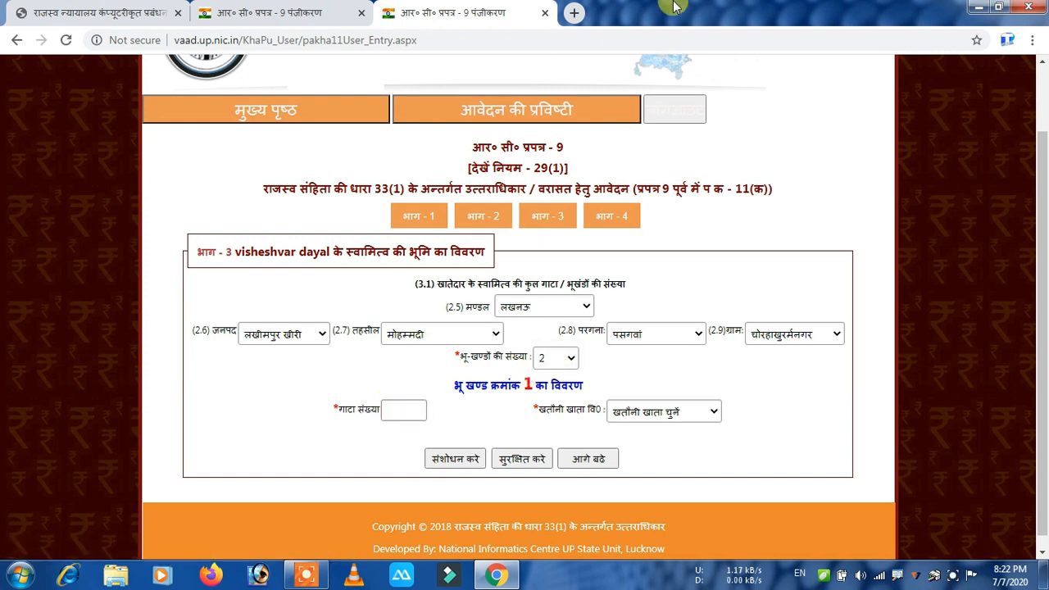
# Search Google for bhulekh in a new tab and open the BhuLekh land-records site.
pyautogui.click(573, 13)
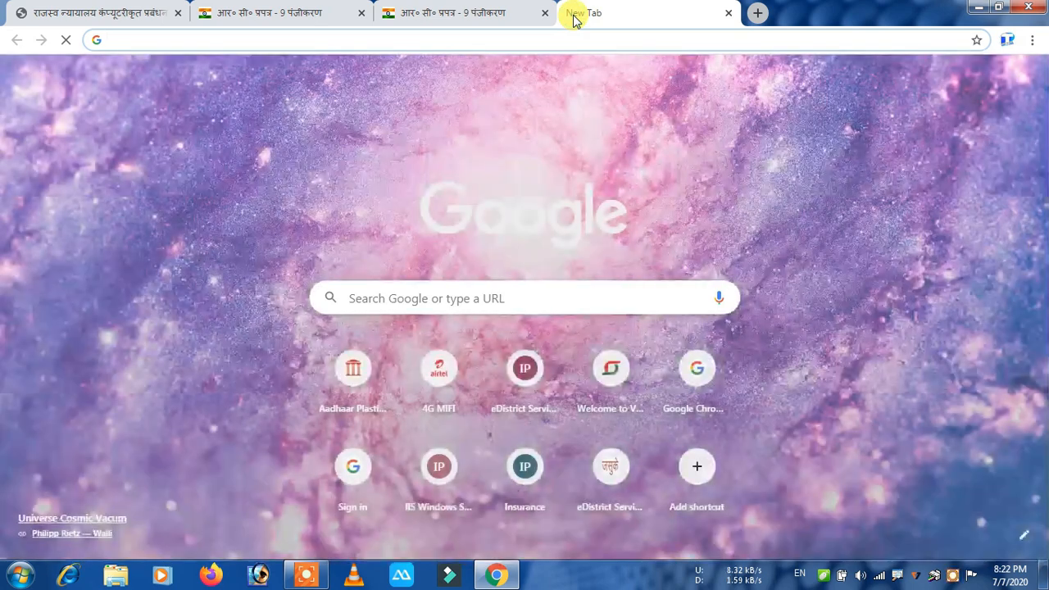
pyautogui.write('bhul')
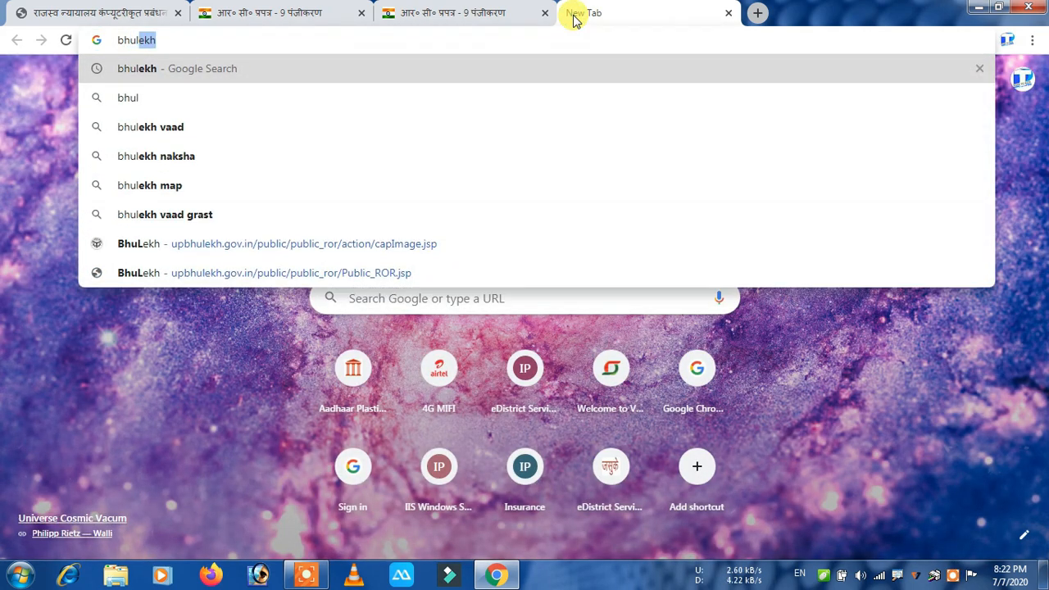
pyautogui.press('Return')
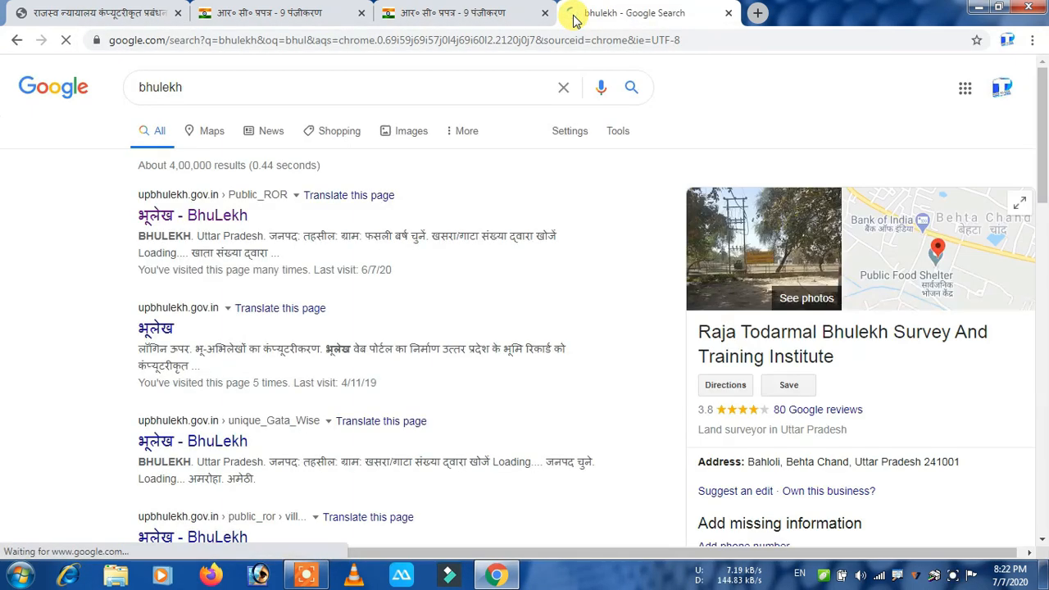
pyautogui.click(206, 221)
pyautogui.scroll(-1, 207, 228)
pyautogui.scroll(-1, 205, 241)
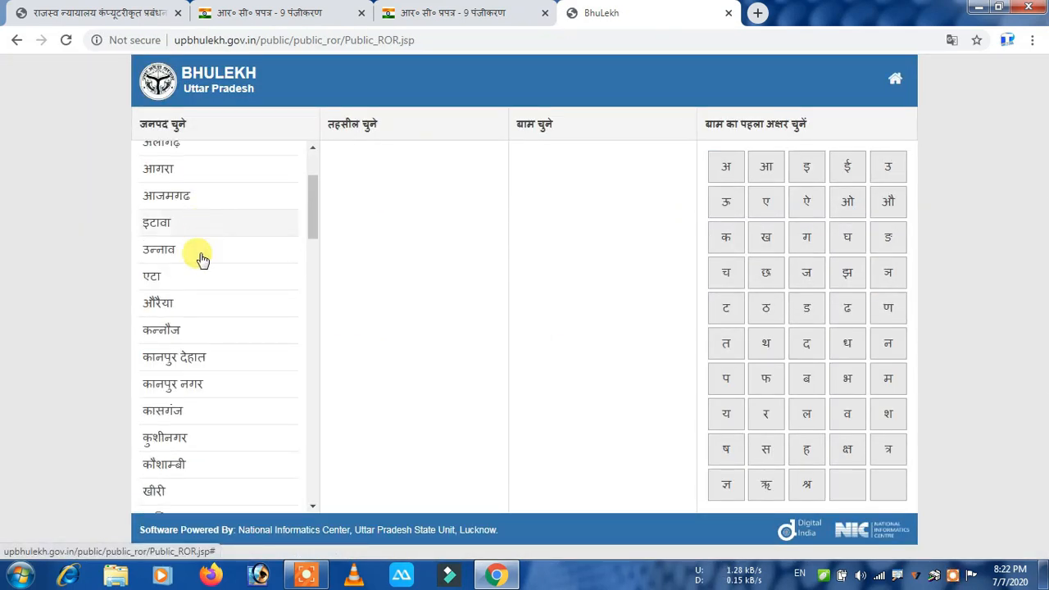
# Select district खीरी, tehsil मोहम्मदी and village चोरहाखुर्मनगर under letter च.
pyautogui.click(171, 490)
pyautogui.click(386, 302)
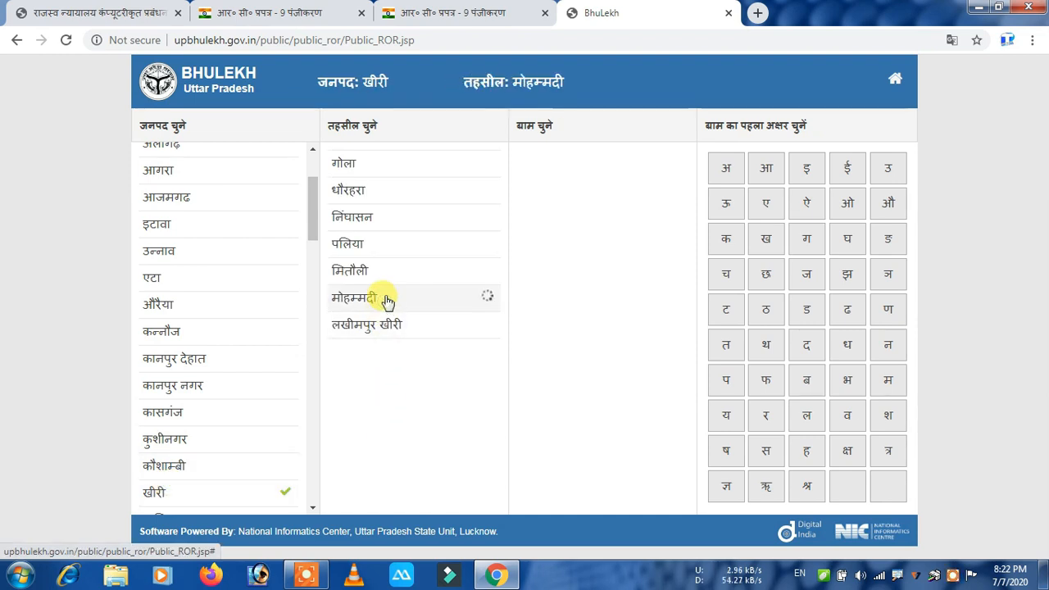
pyautogui.click(724, 281)
pyautogui.click(577, 249)
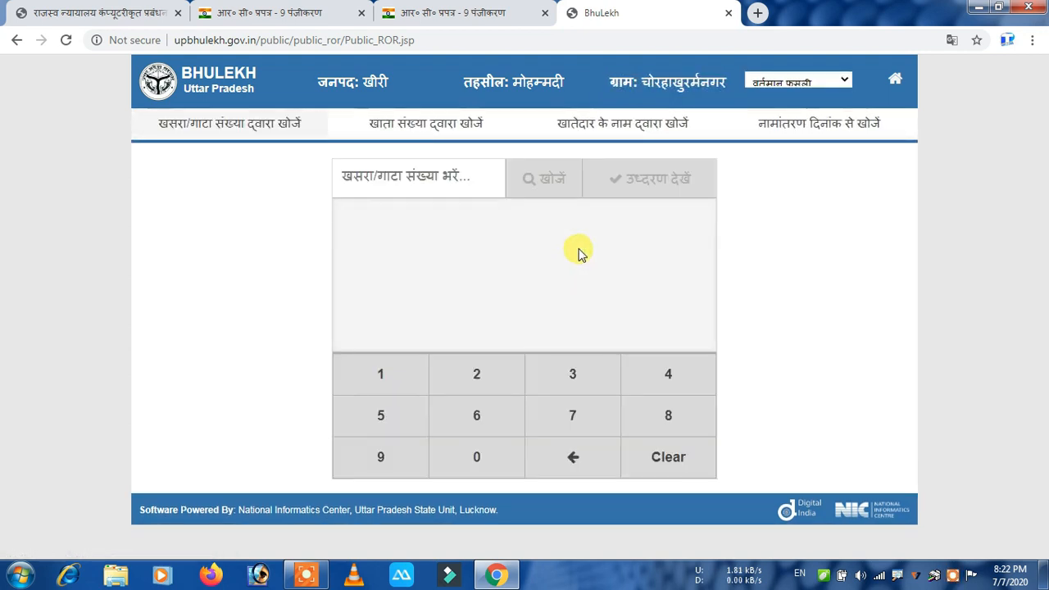
# Search by account holder's name, view the matching khata record, and return to the form.
pyautogui.click(634, 125)
pyautogui.click(471, 172)
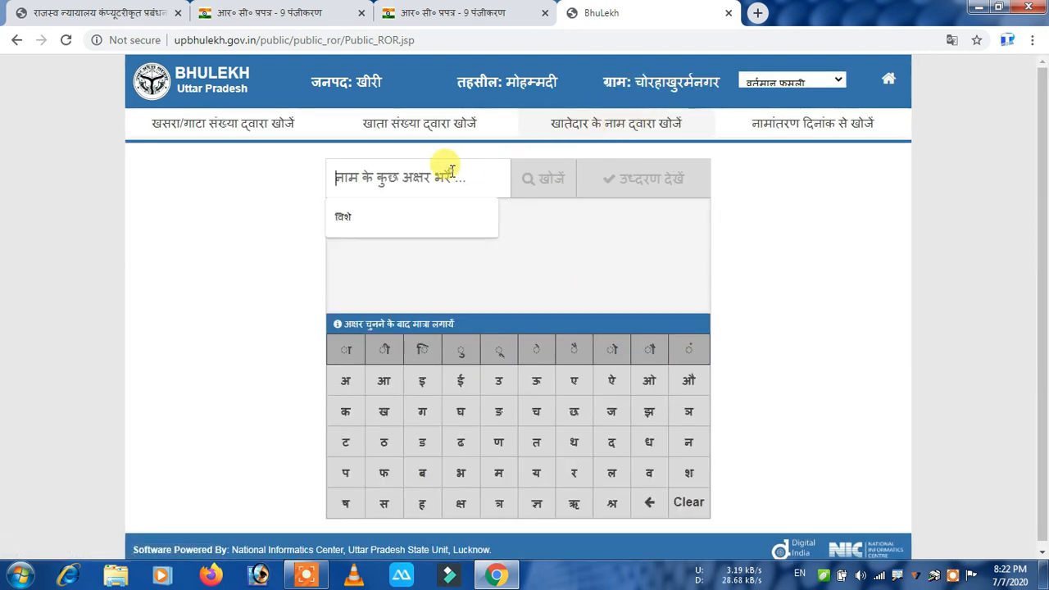
pyautogui.click(364, 220)
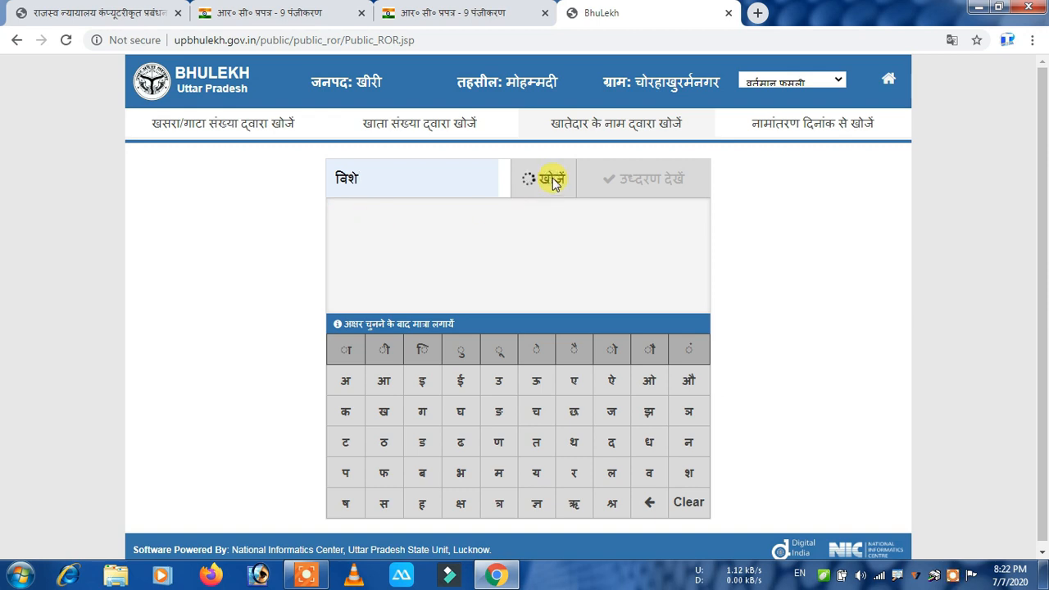
pyautogui.click(464, 220)
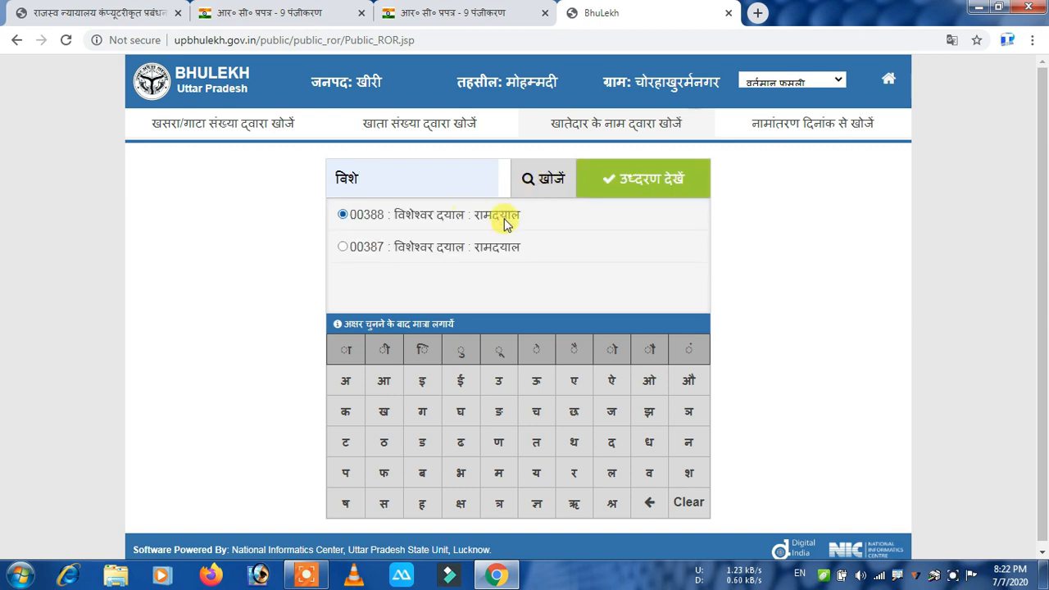
pyautogui.click(656, 182)
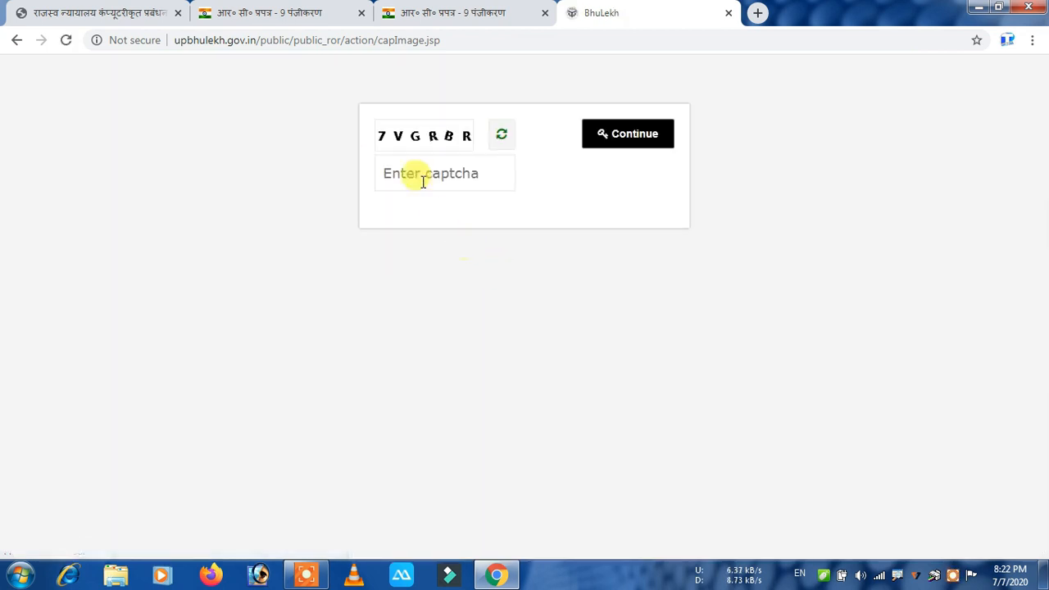
pyautogui.click(421, 180)
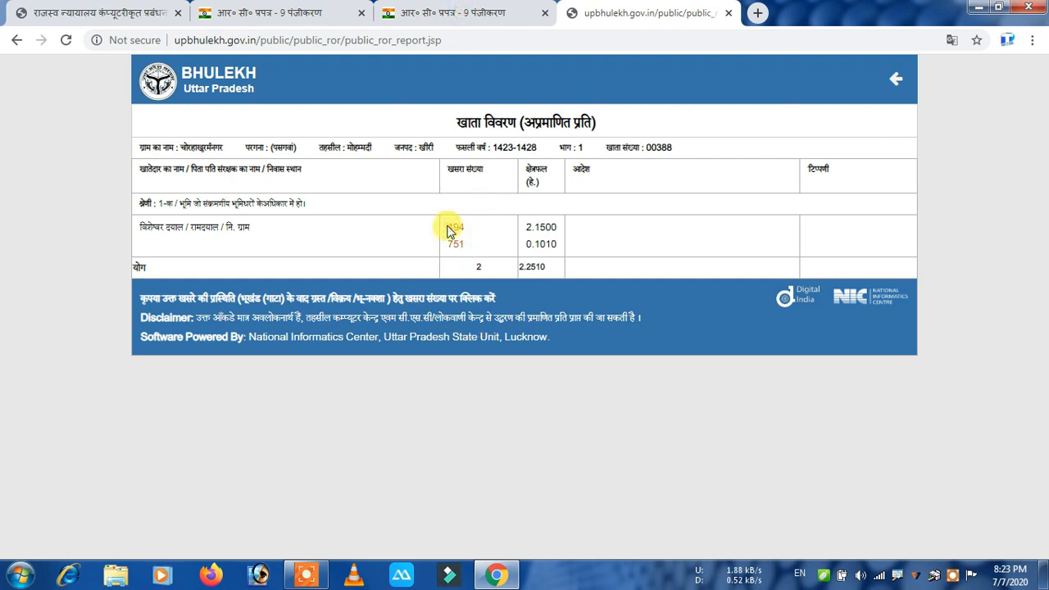
pyautogui.click(457, 18)
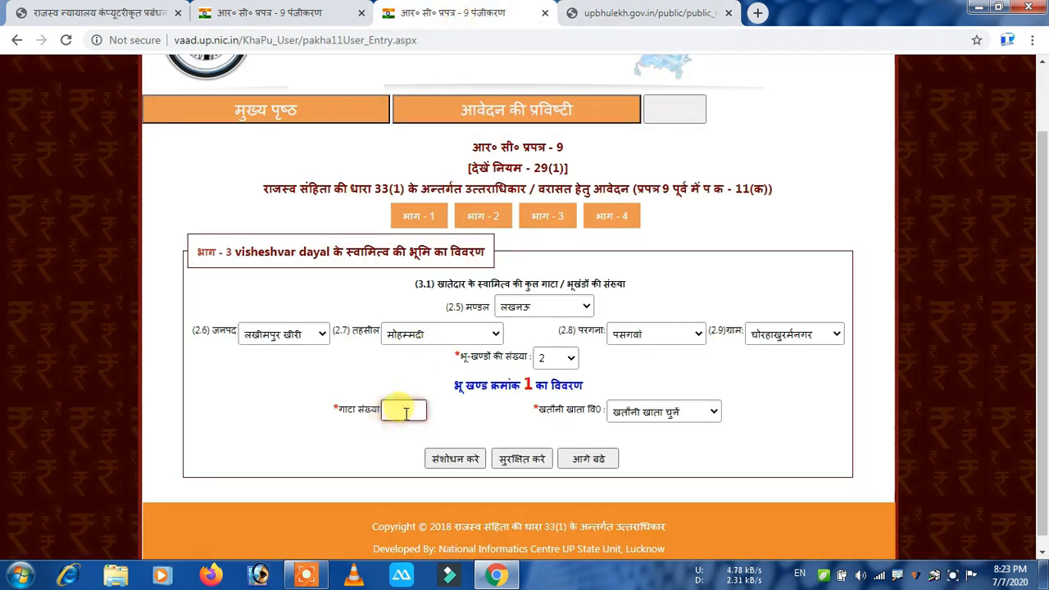
# Enter gata number 494 for the first land parcel.
pyautogui.hotkey('ctrl', 'Tab')
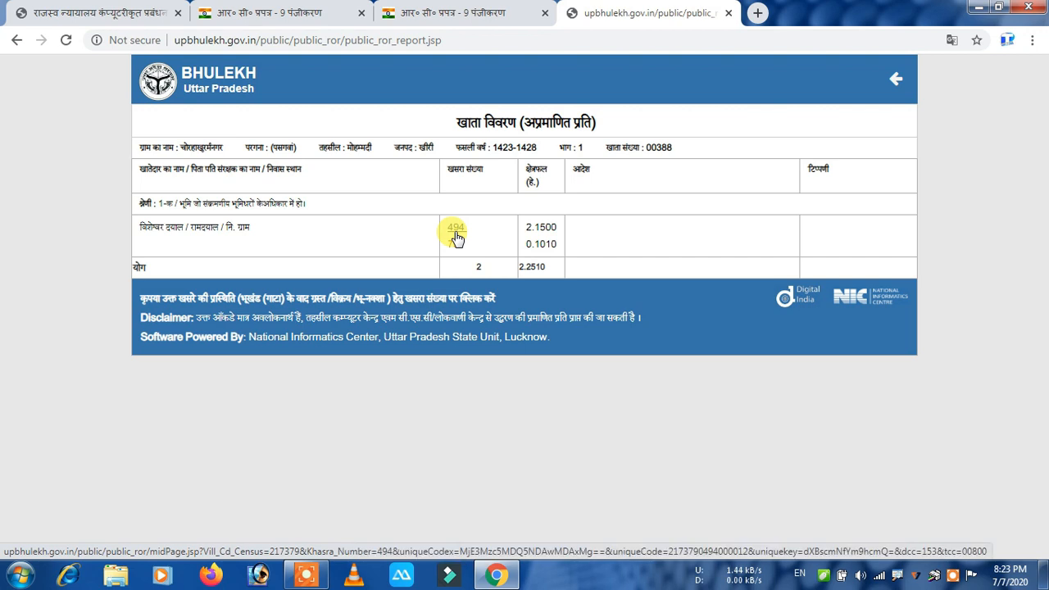
pyautogui.click(477, 13)
pyautogui.click(405, 412)
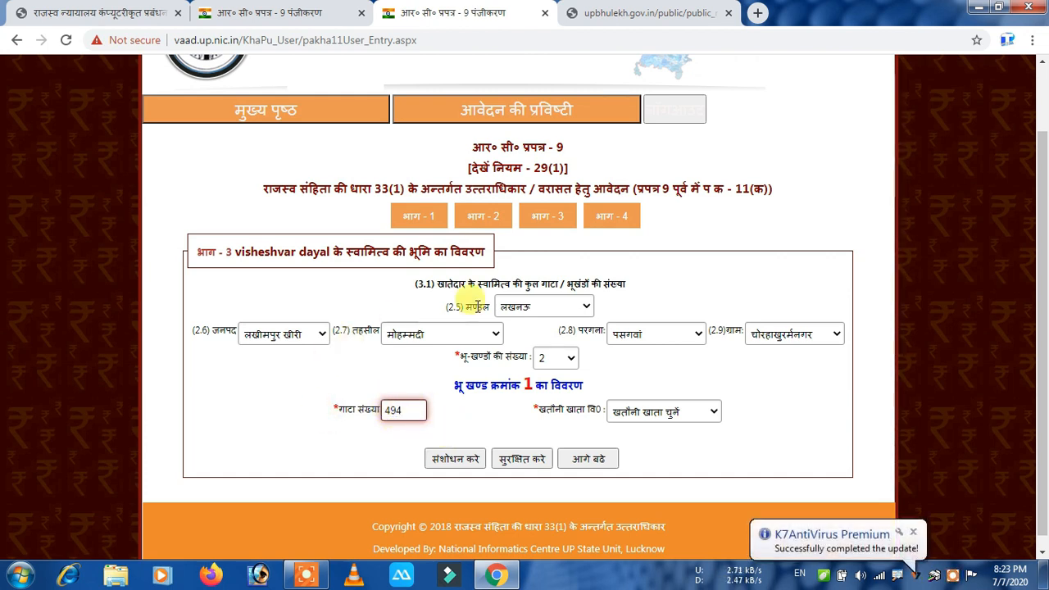
pyautogui.click(483, 420)
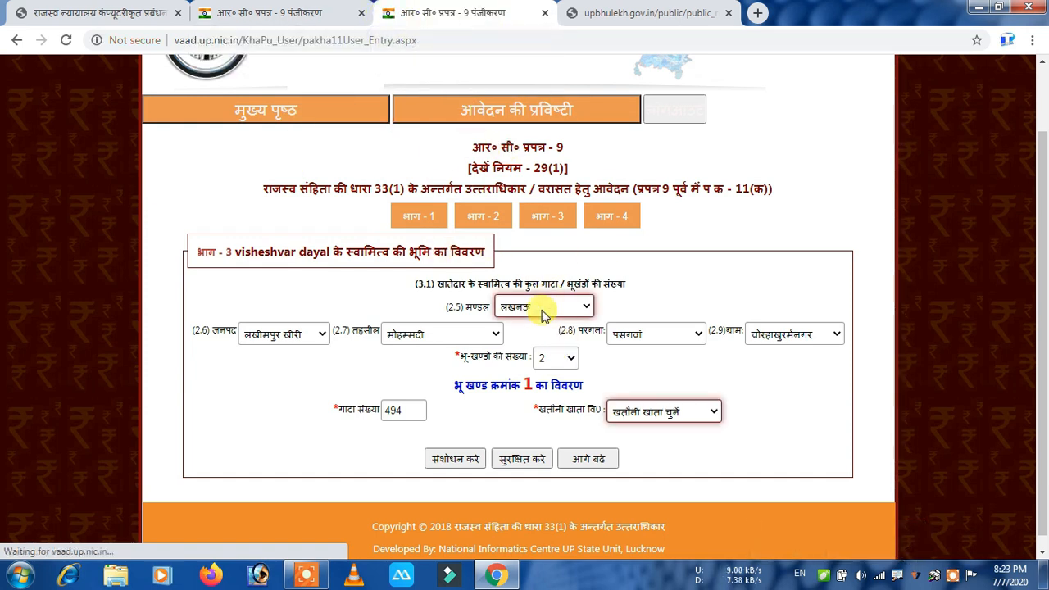
# Select khatauni khata 00388 for plot 494 and recheck the Bhulekh khata report.
pyautogui.click(691, 418)
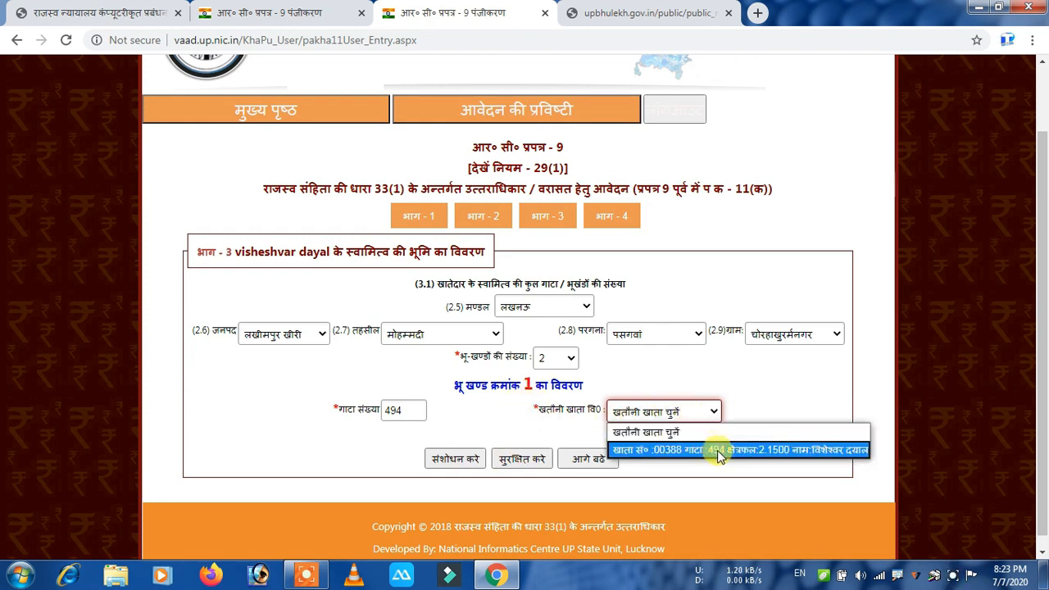
pyautogui.click(717, 450)
pyautogui.click(674, 413)
pyautogui.click(796, 450)
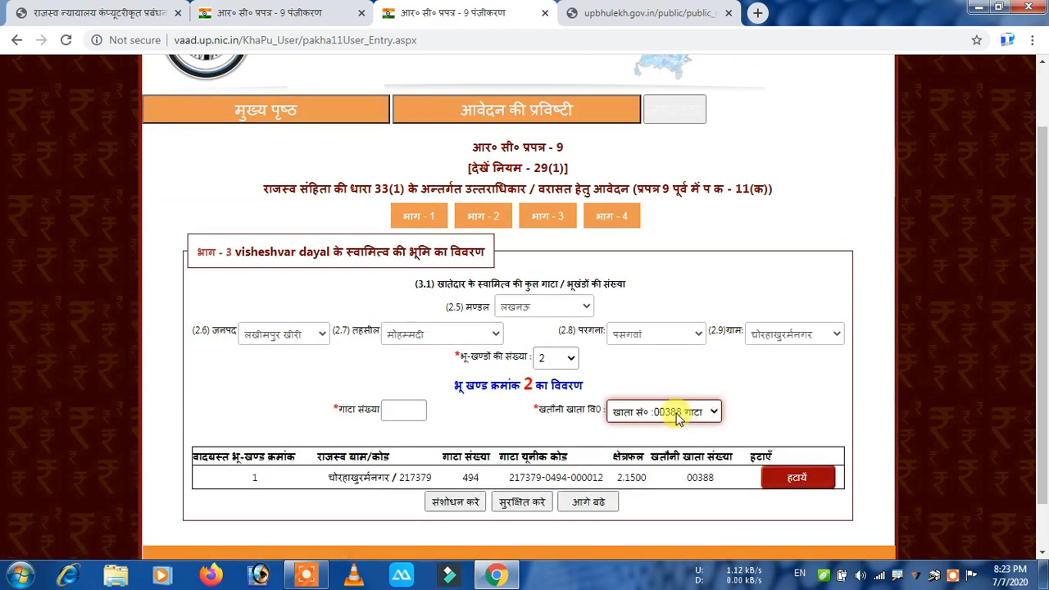
pyautogui.click(676, 414)
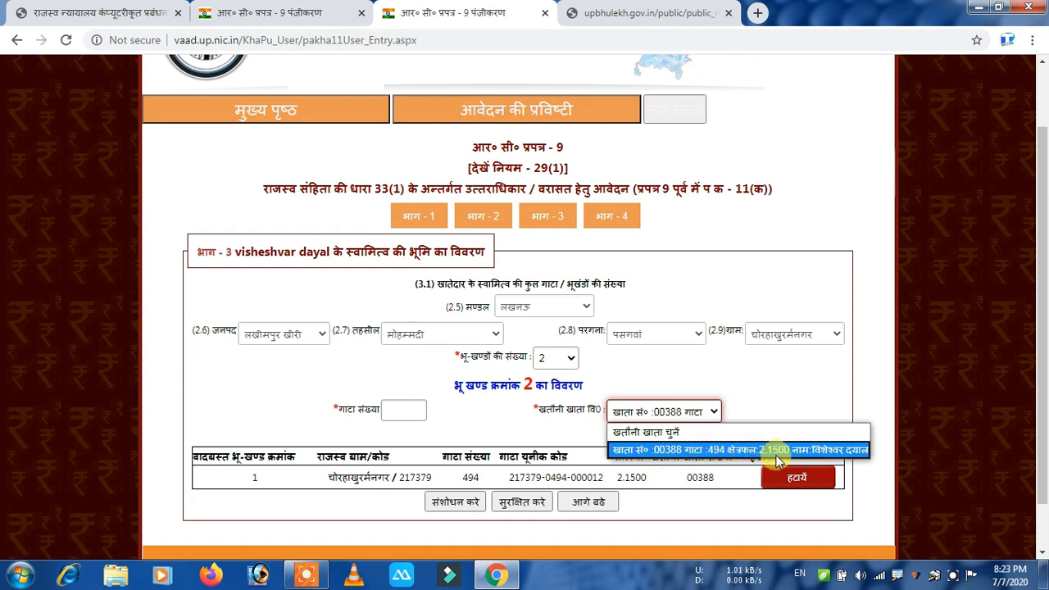
pyautogui.click(628, 13)
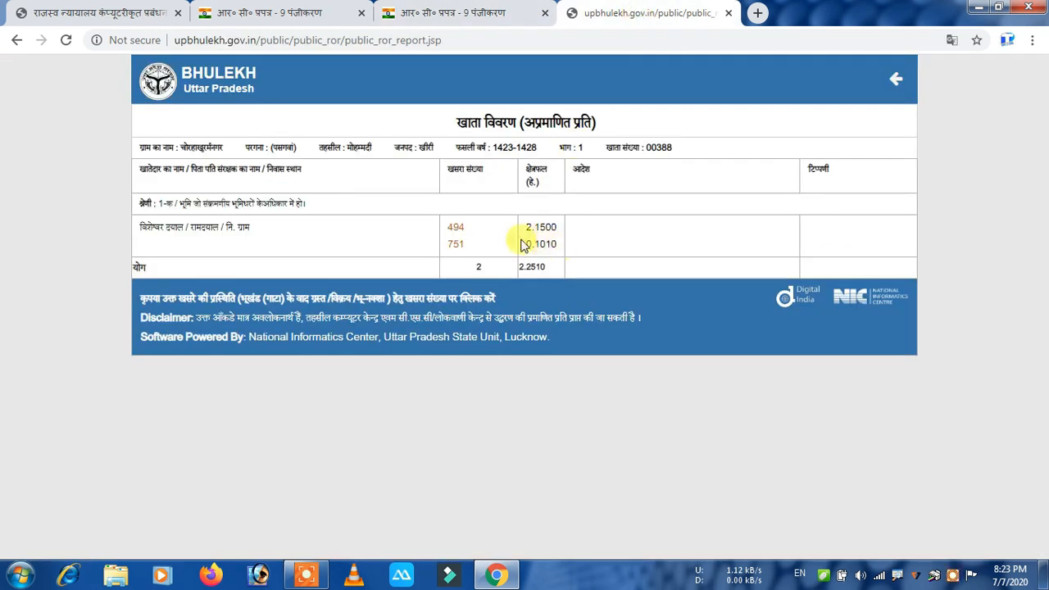
# Enter 751 as the second parcel's gata number after checking the khata report.
pyautogui.click(451, 12)
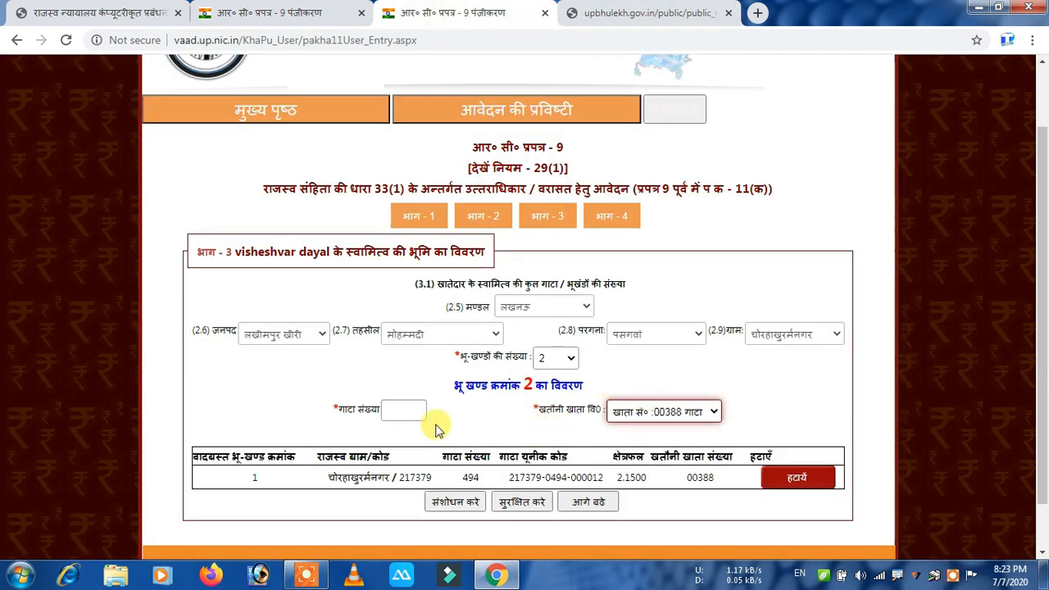
pyautogui.click(410, 408)
pyautogui.click(645, 14)
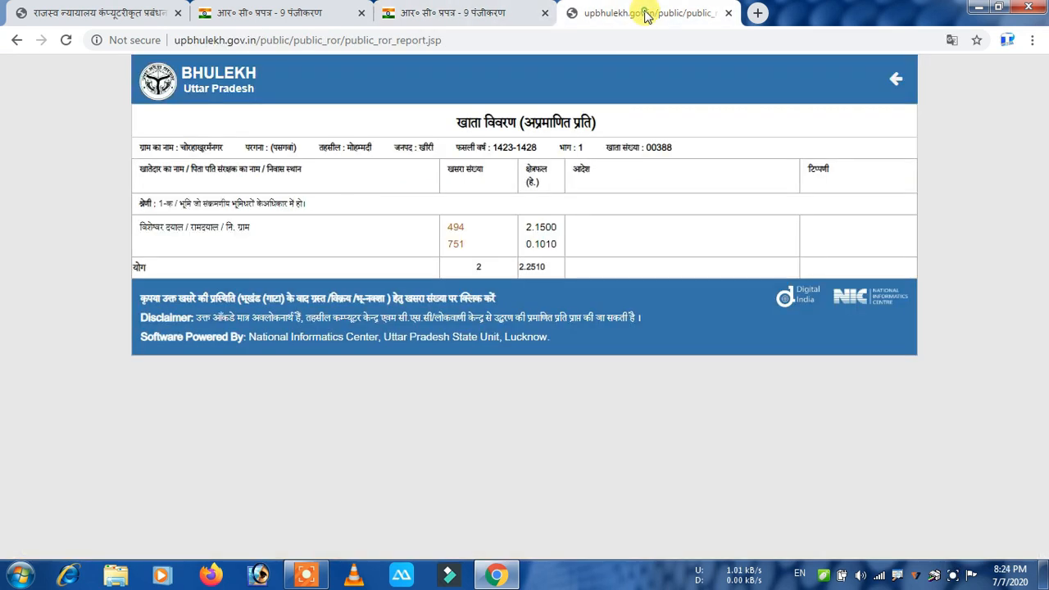
pyautogui.click(474, 13)
pyautogui.write('751')
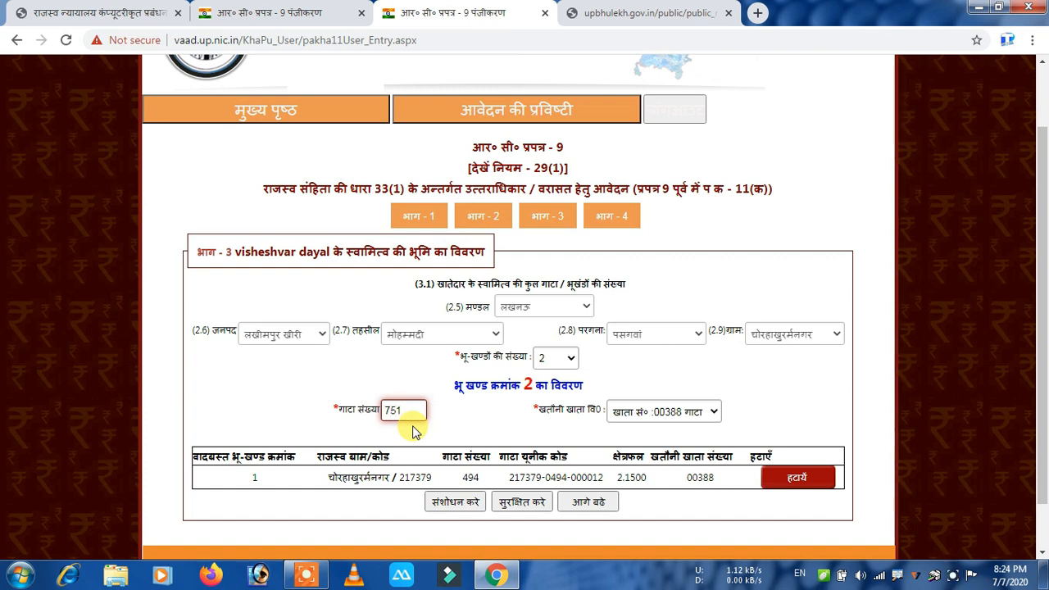
pyautogui.click(451, 423)
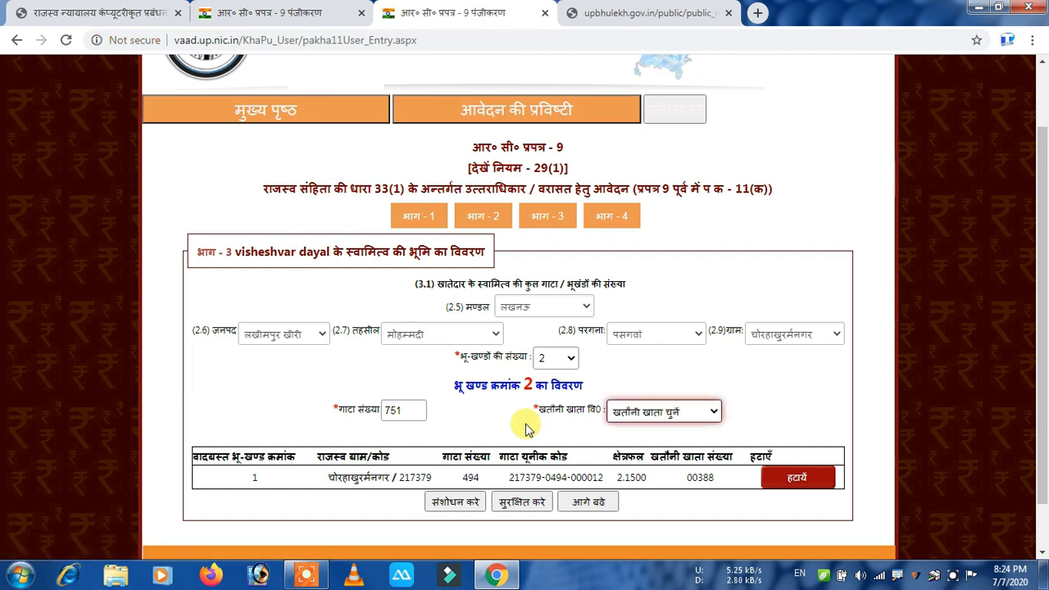
# Choose khata 00388 for plot 751 and save the land details.
pyautogui.click(685, 414)
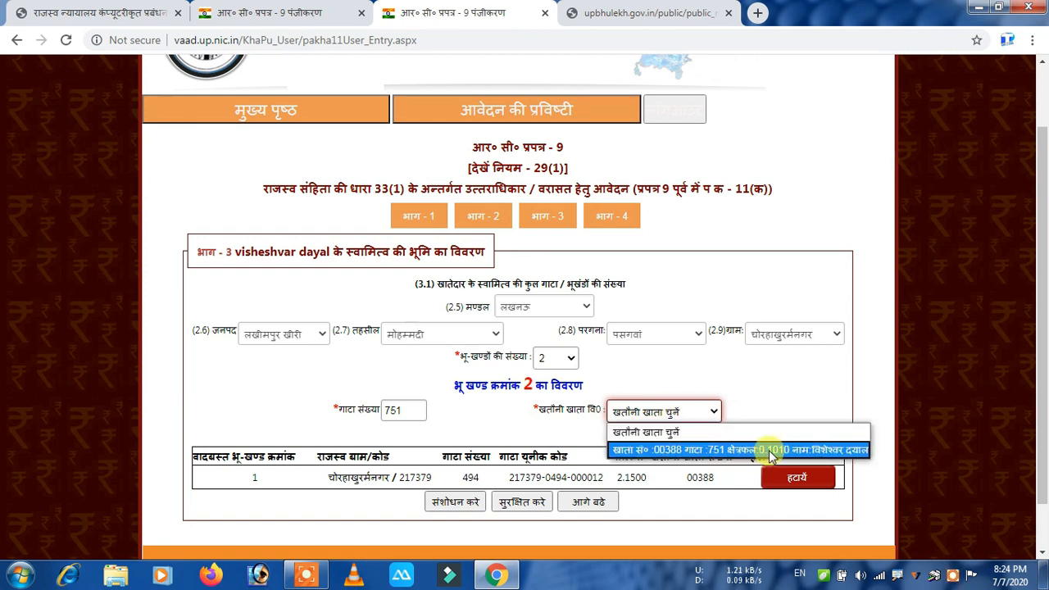
pyautogui.click(655, 18)
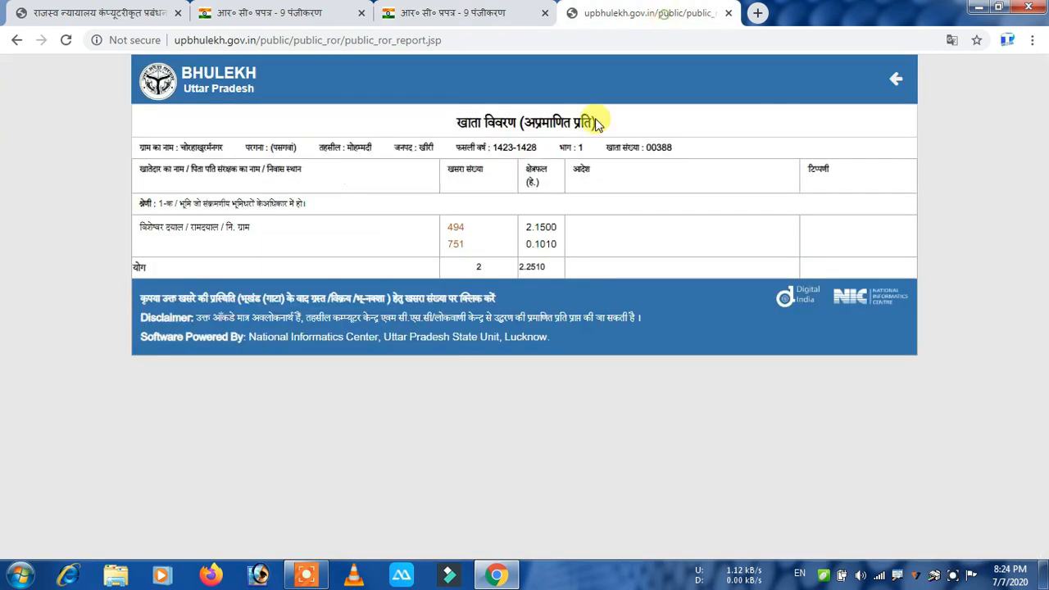
pyautogui.click(510, 15)
pyautogui.click(686, 419)
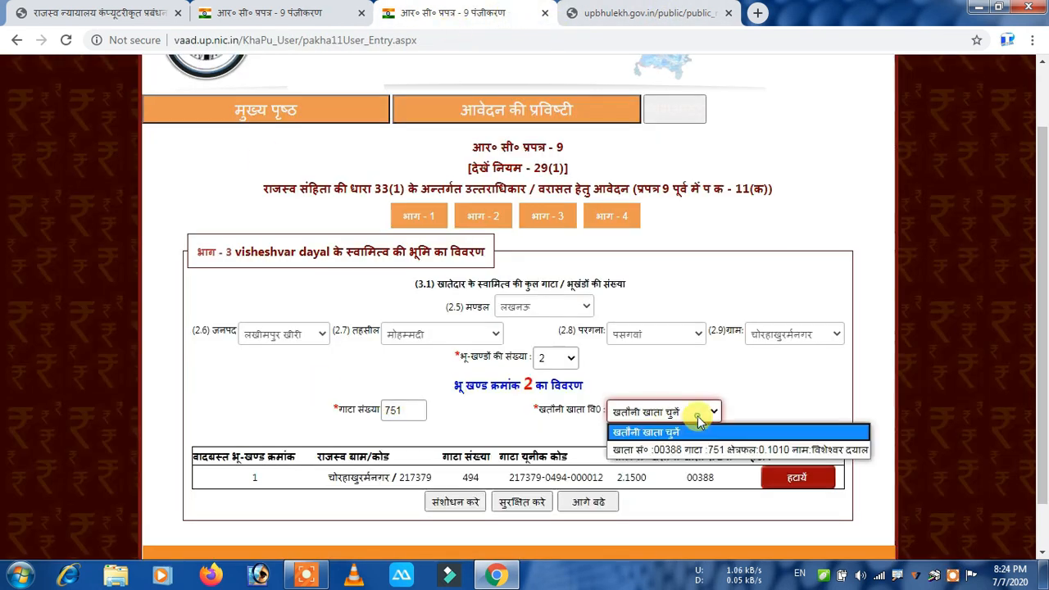
pyautogui.click(662, 445)
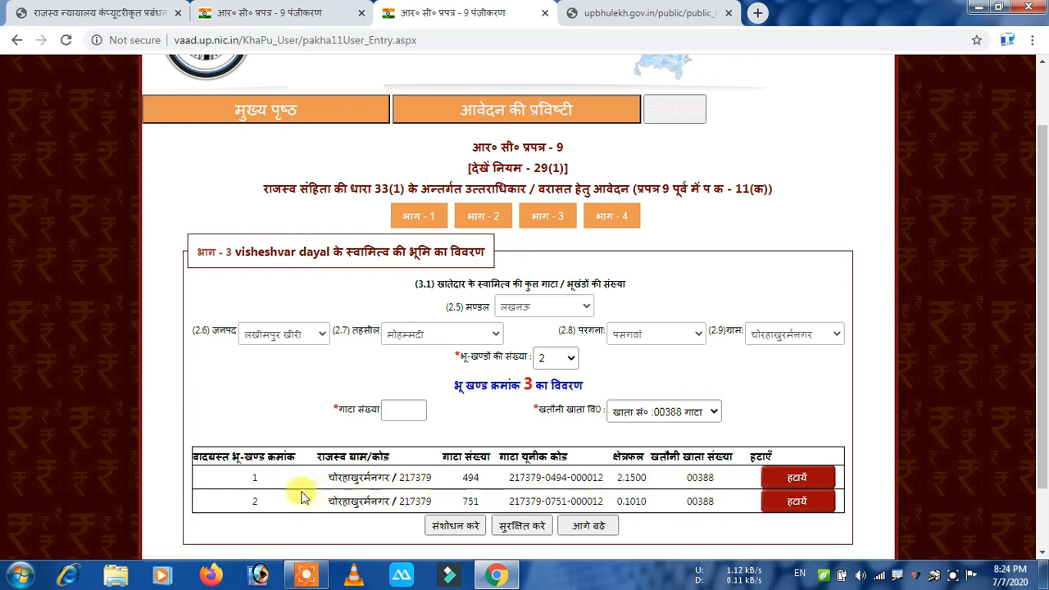
pyautogui.click(519, 528)
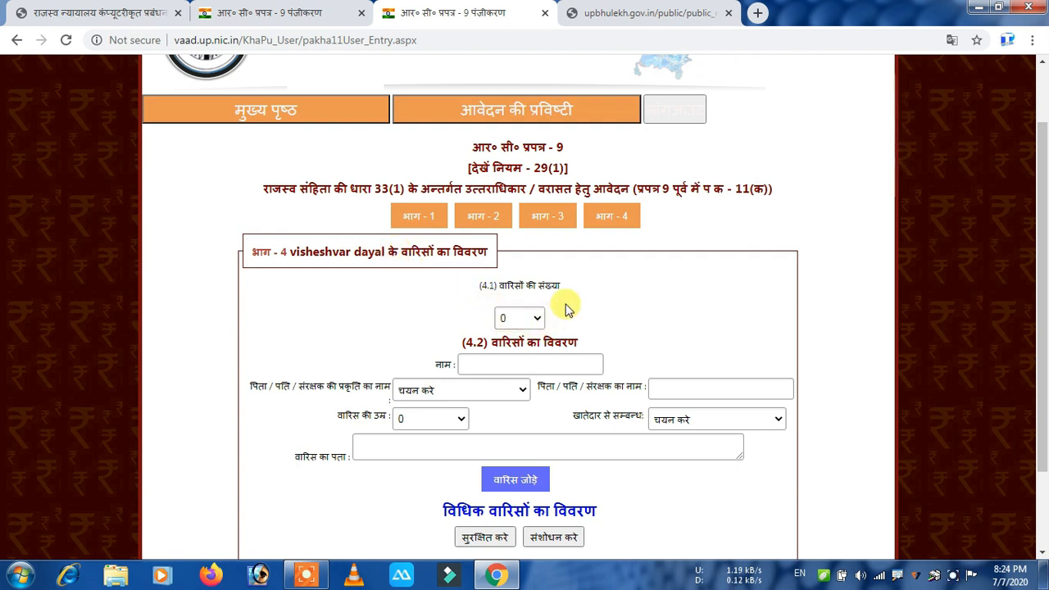
# Set वारिसों की संख्या to 4 and begin entering the first heir's name.
pyautogui.click(532, 318)
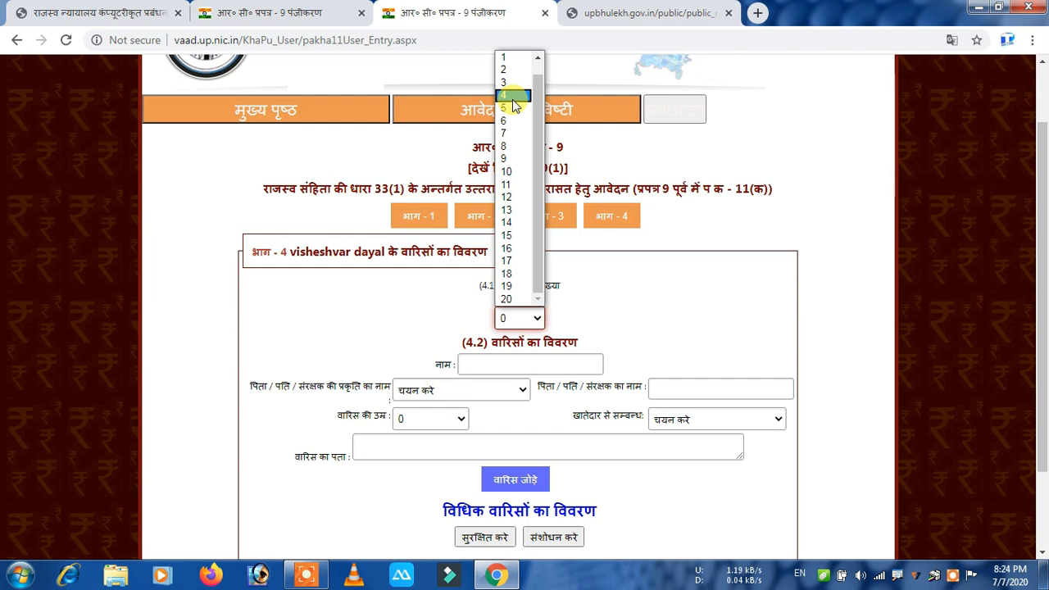
pyautogui.click(514, 97)
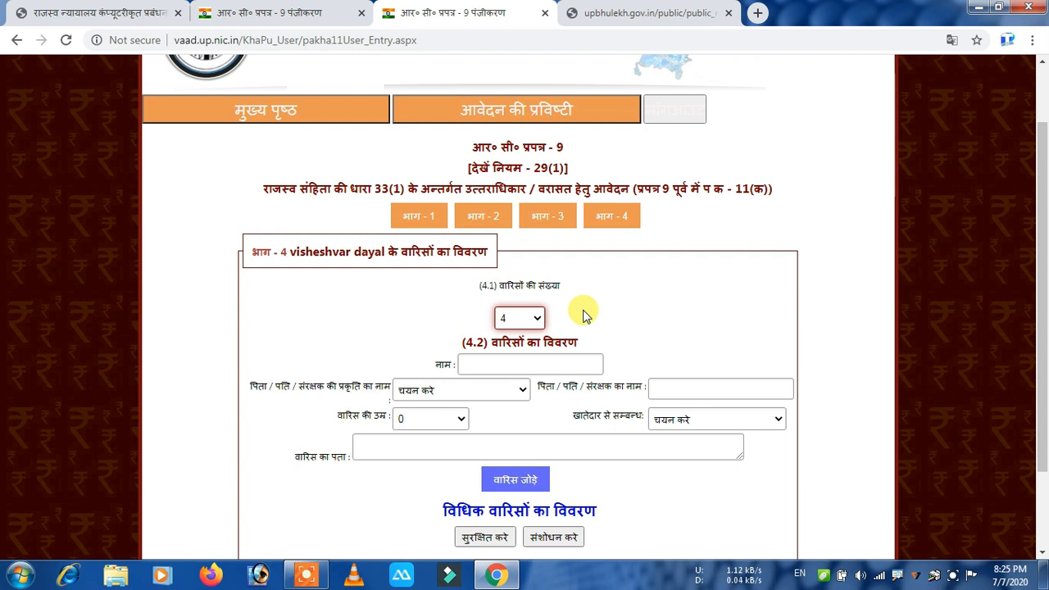
pyautogui.scroll(1, 585, 279)
pyautogui.scroll(-2, 574, 287)
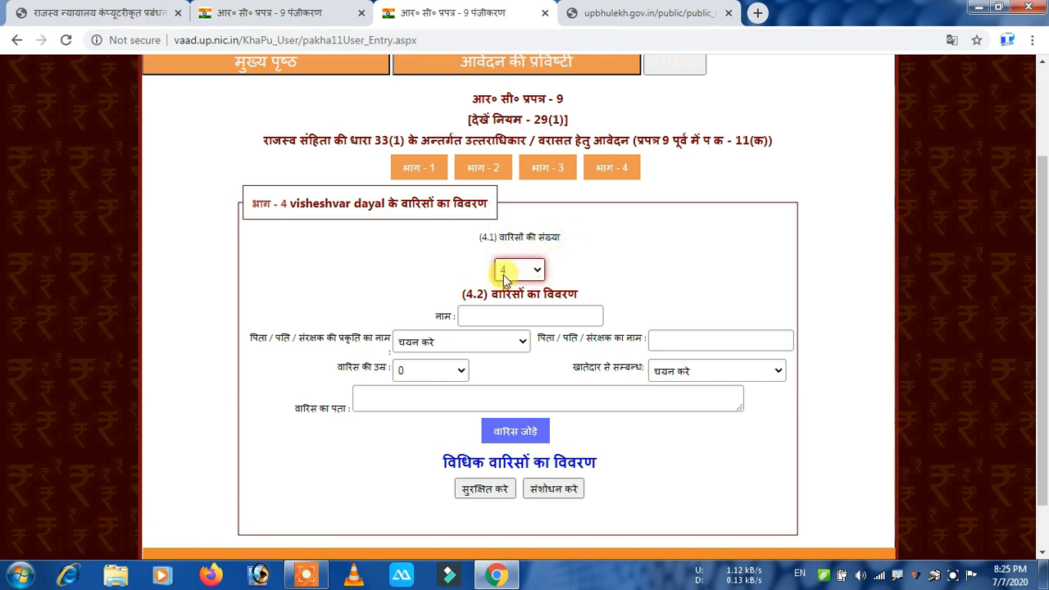
pyautogui.click(502, 320)
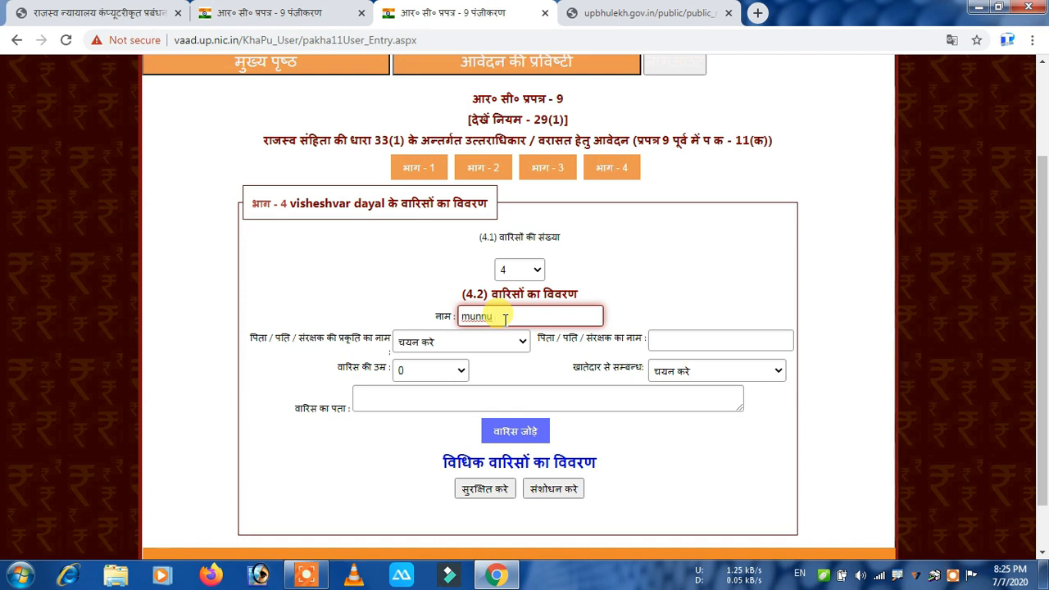
# Finish the first heir's name, set the guardian relation to father, and enter the father's name.
pyautogui.write('lal')
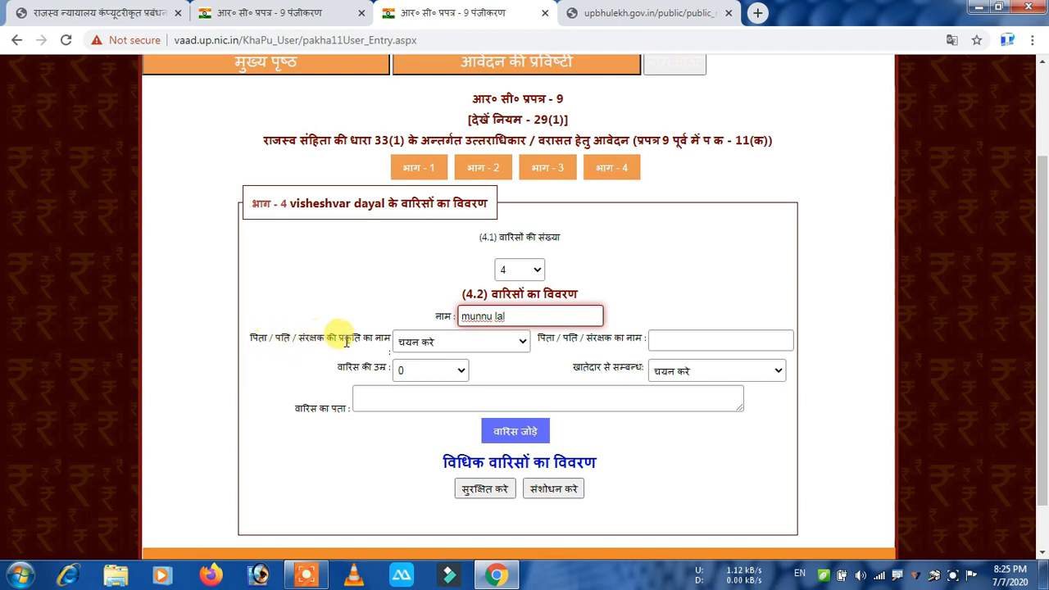
pyautogui.click(445, 348)
pyautogui.click(430, 377)
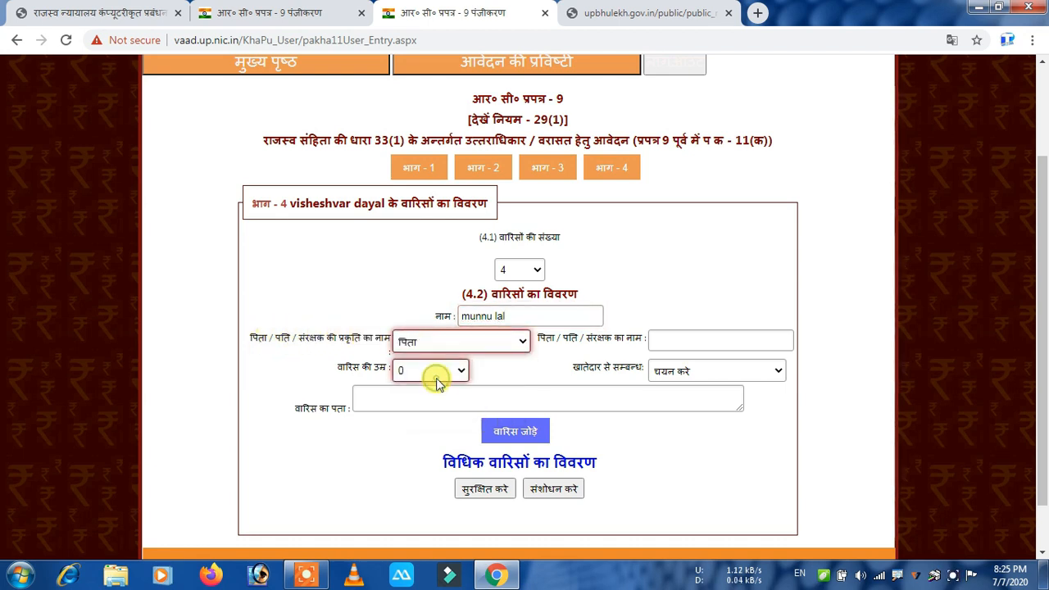
pyautogui.click(707, 338)
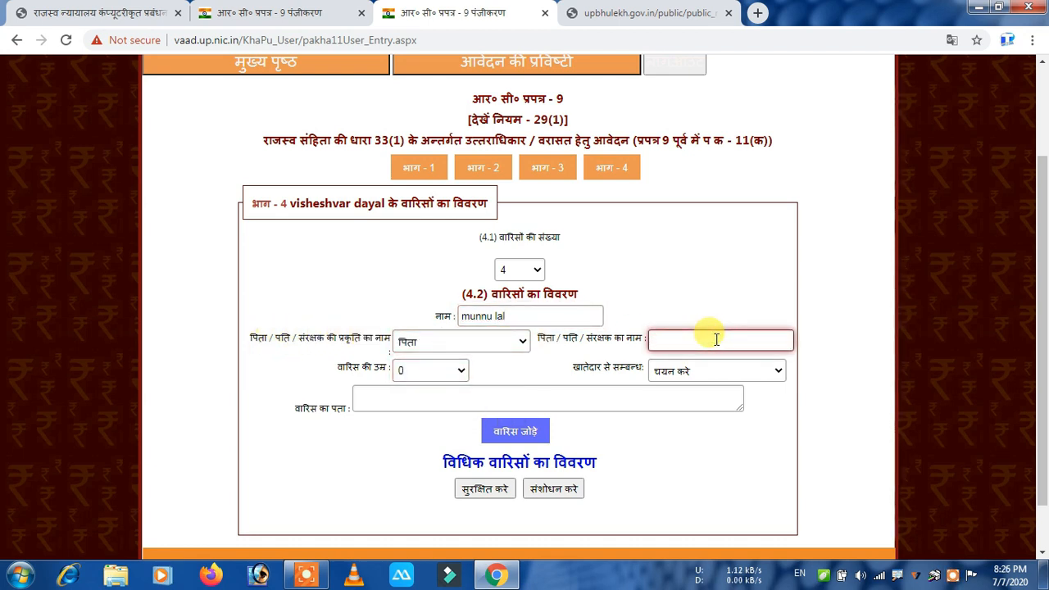
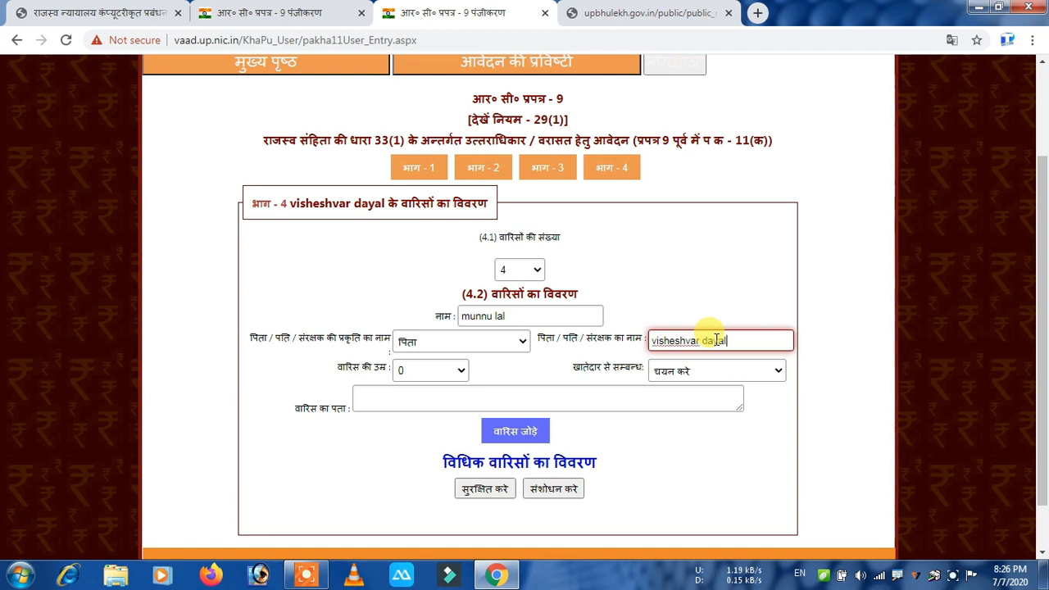
# Set the heir's age to 62, relationship पिता, paste the address, and add the heir.
pyautogui.click(457, 373)
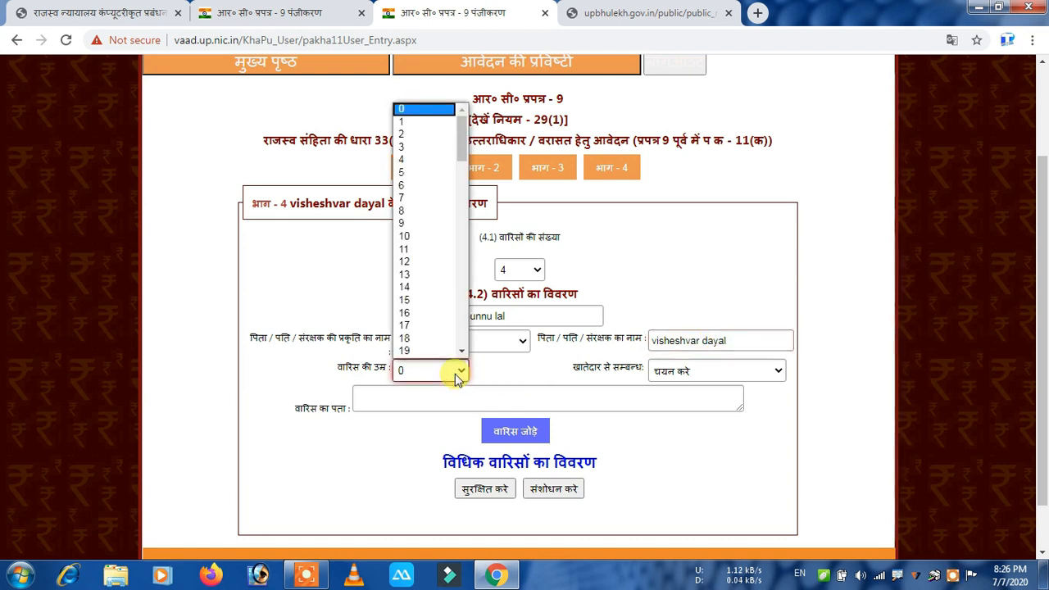
pyautogui.scroll(-1, 445, 333)
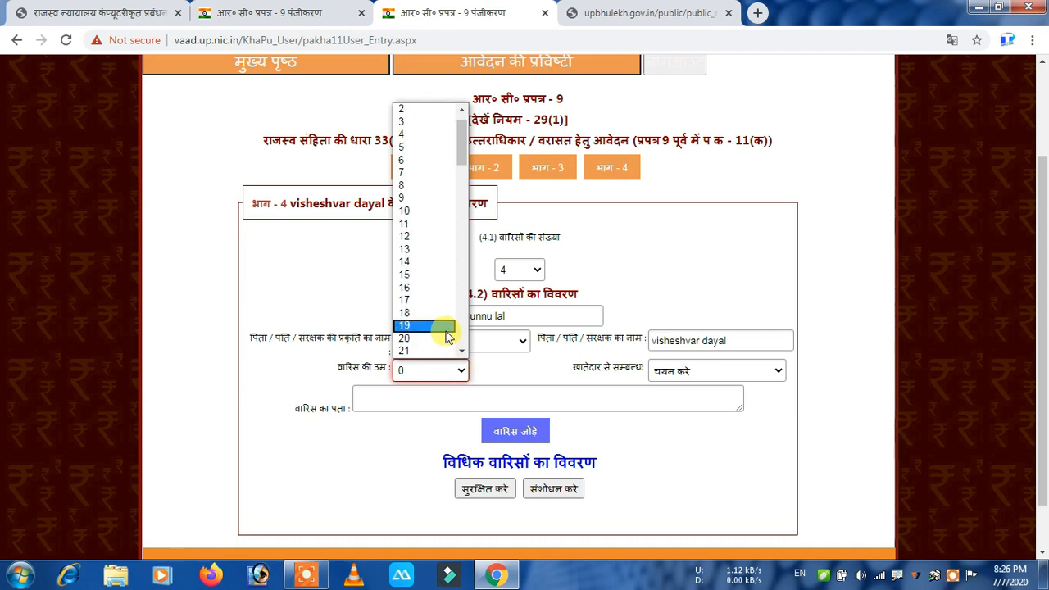
pyautogui.scroll(-3, 447, 336)
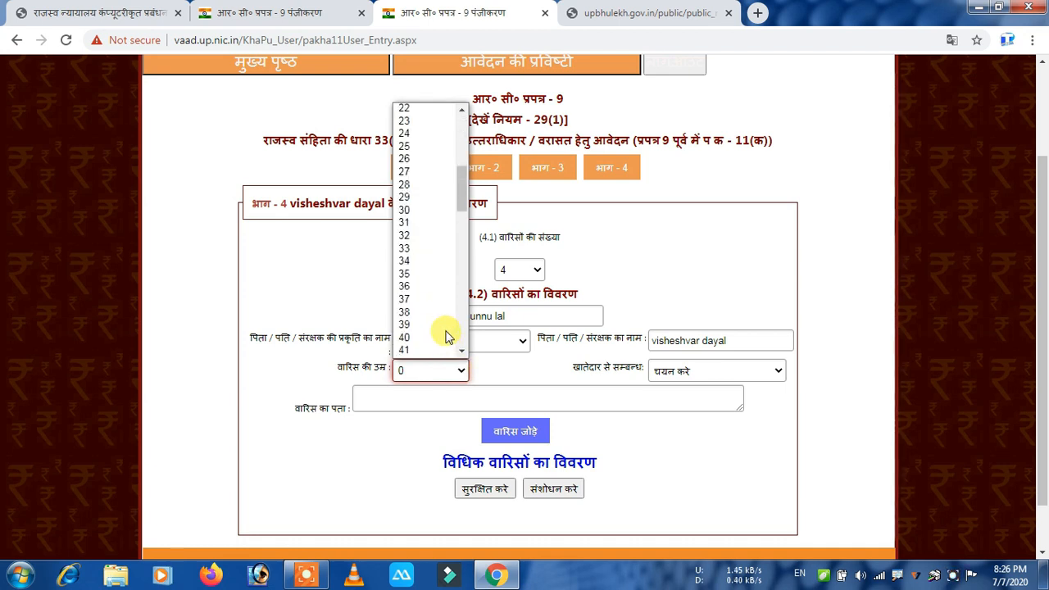
pyautogui.scroll(-4, 434, 331)
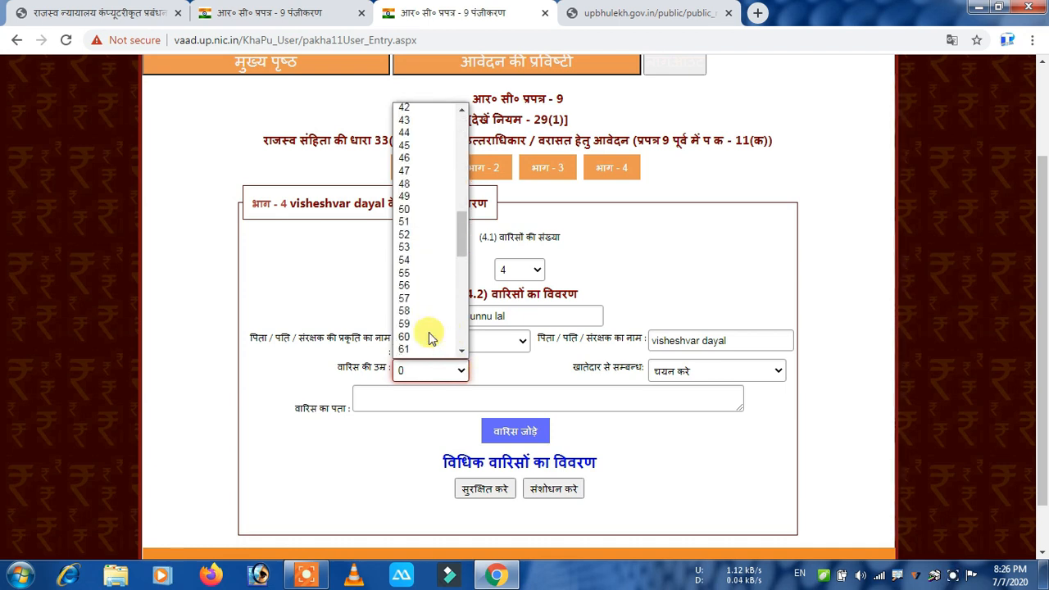
pyautogui.press('Down')
pyautogui.press('Down')
pyautogui.press('Down')
pyautogui.press('Down')
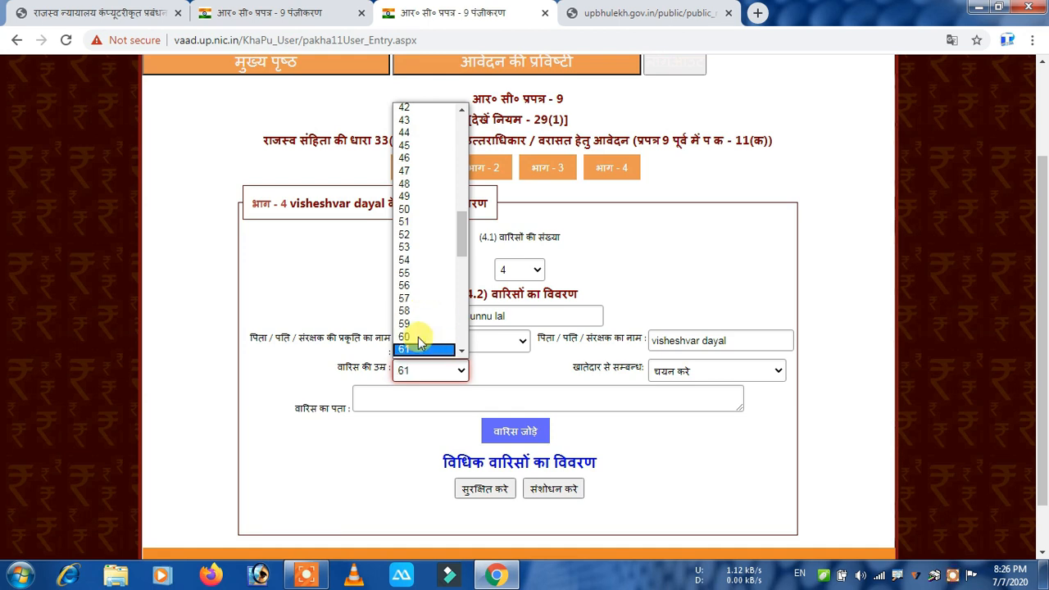
pyautogui.press('Return')
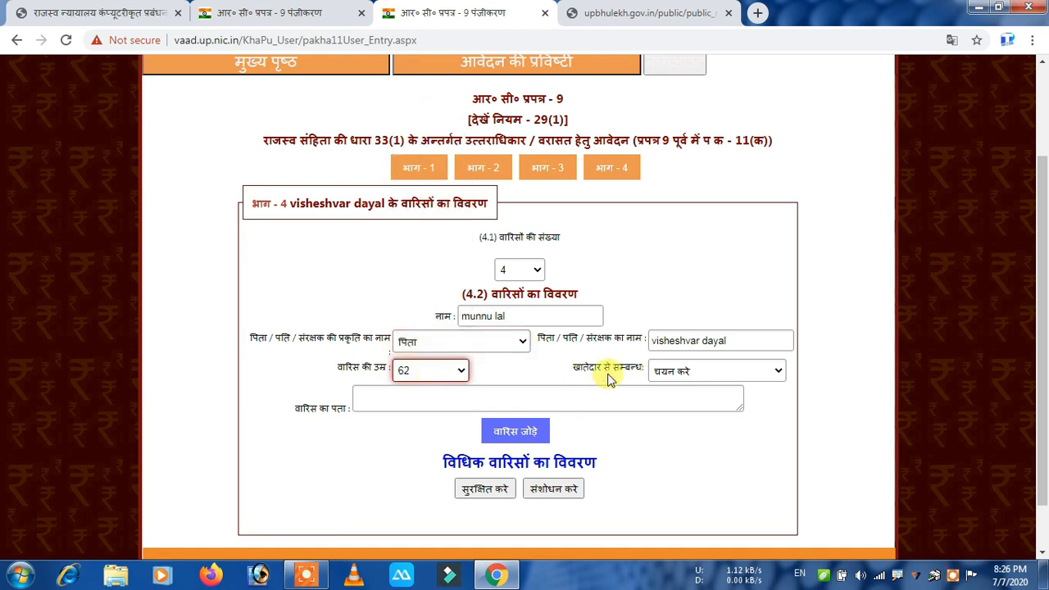
pyautogui.click(726, 371)
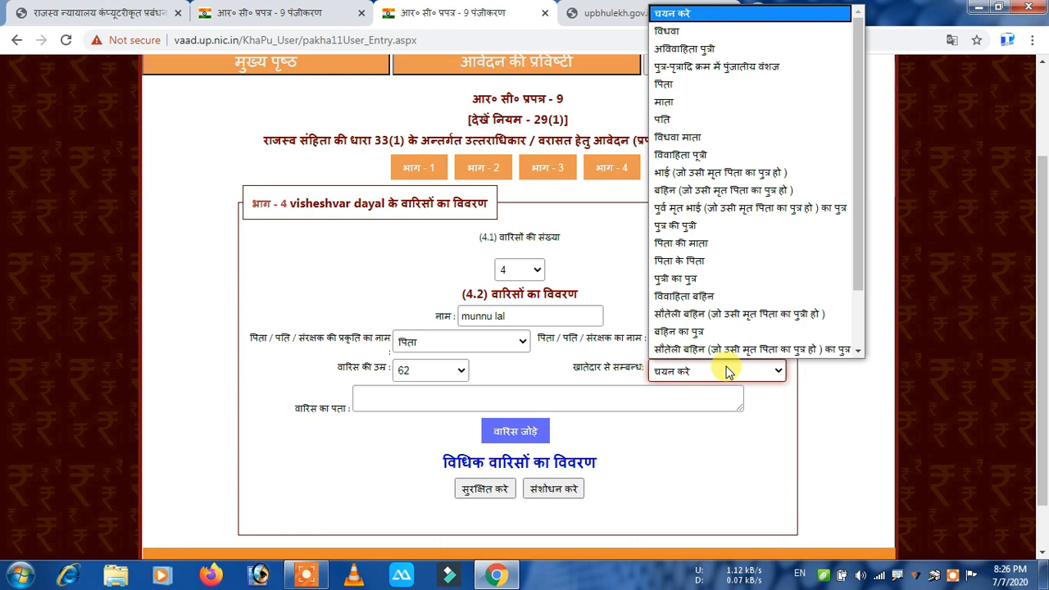
pyautogui.click(693, 83)
pyautogui.click(476, 399)
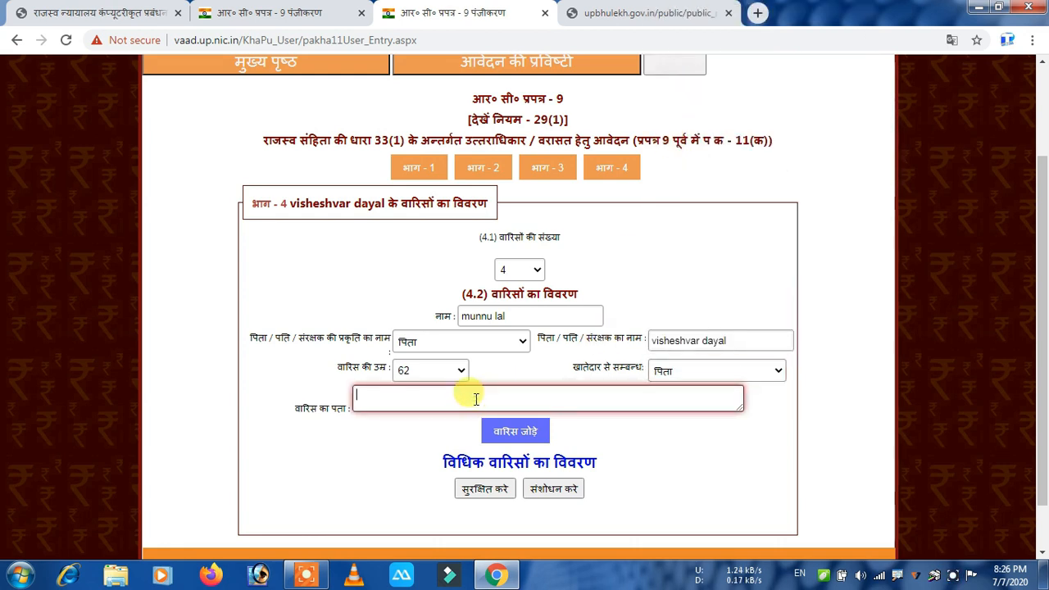
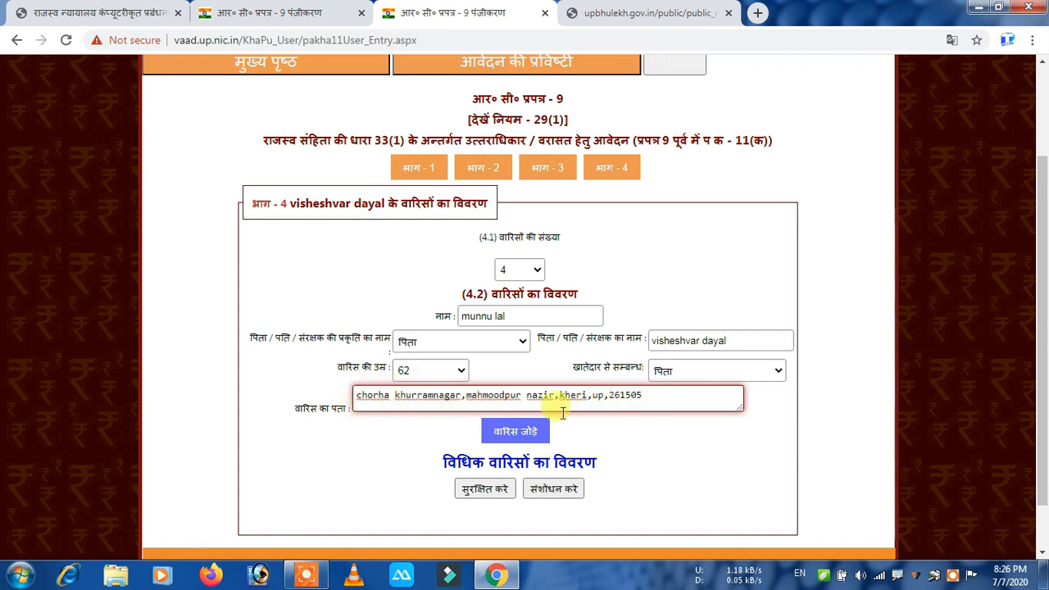
pyautogui.click(510, 427)
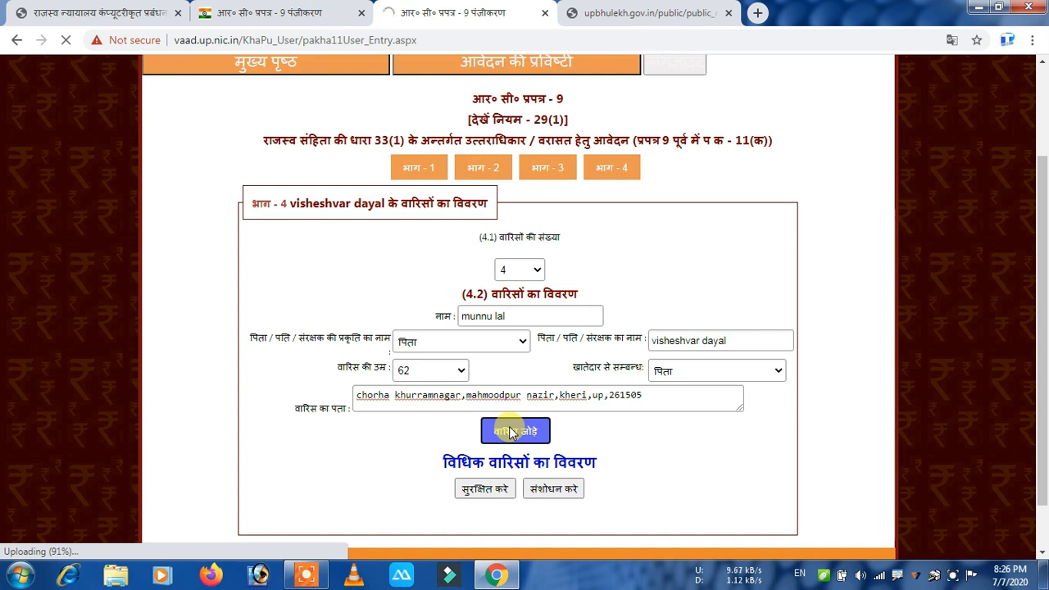
pyautogui.scroll(-1, 504, 434)
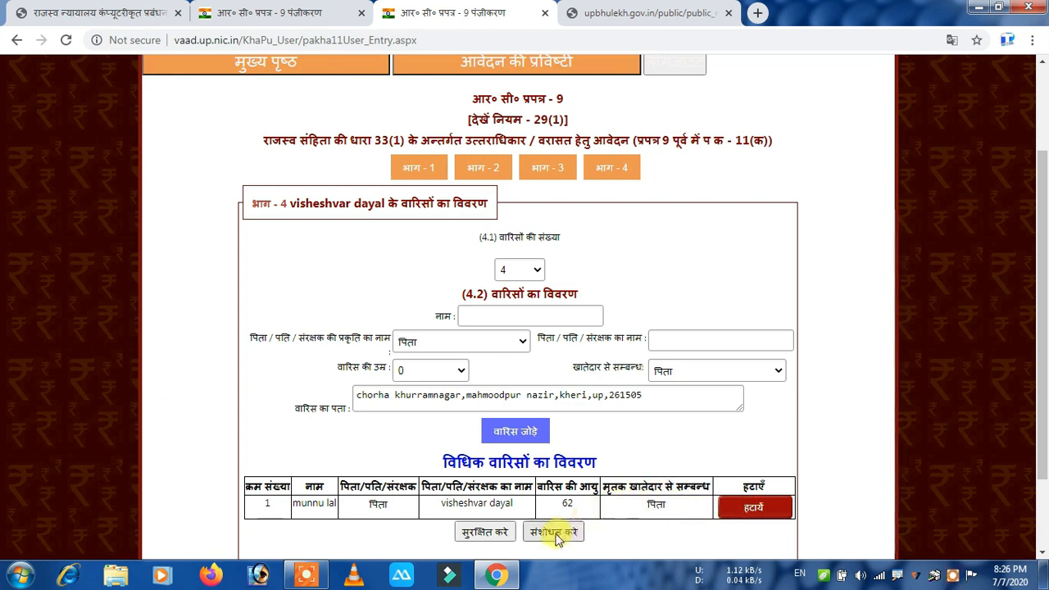
# Enter the next heir's name and keep the guardian relation as पिता.
pyautogui.click(539, 320)
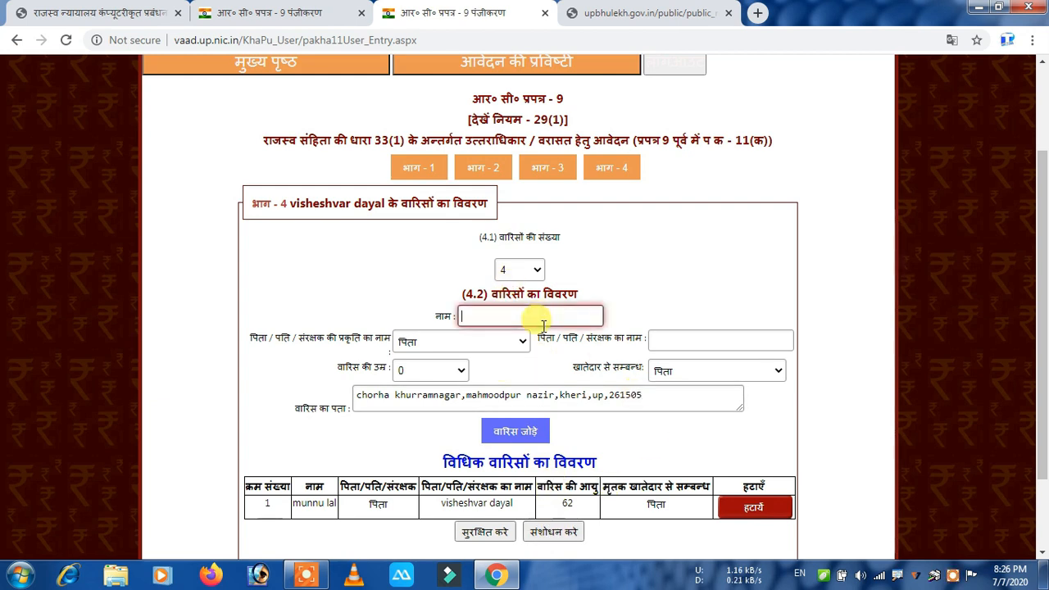
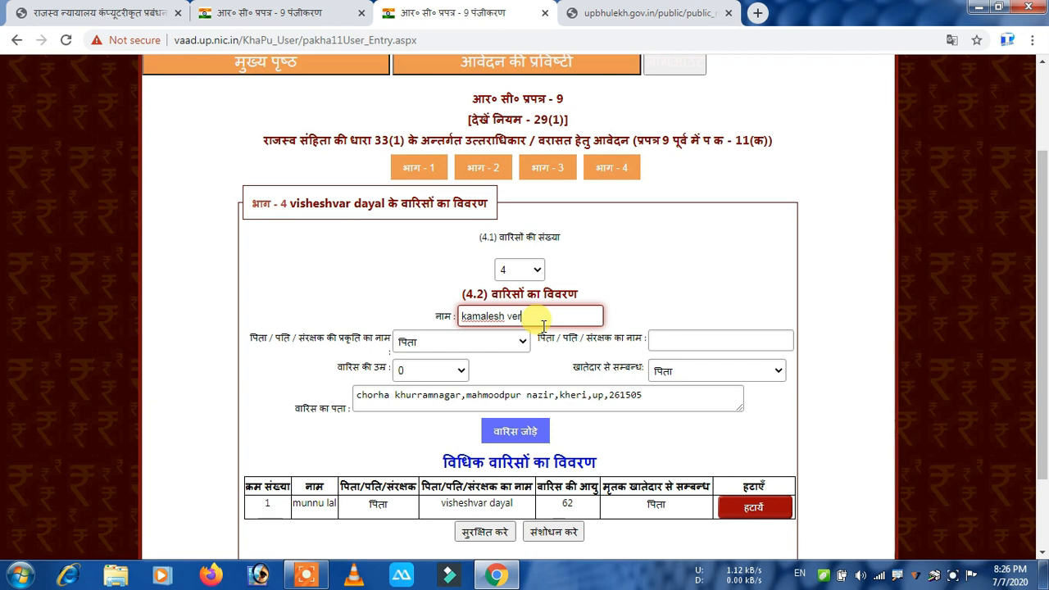
pyautogui.click(469, 339)
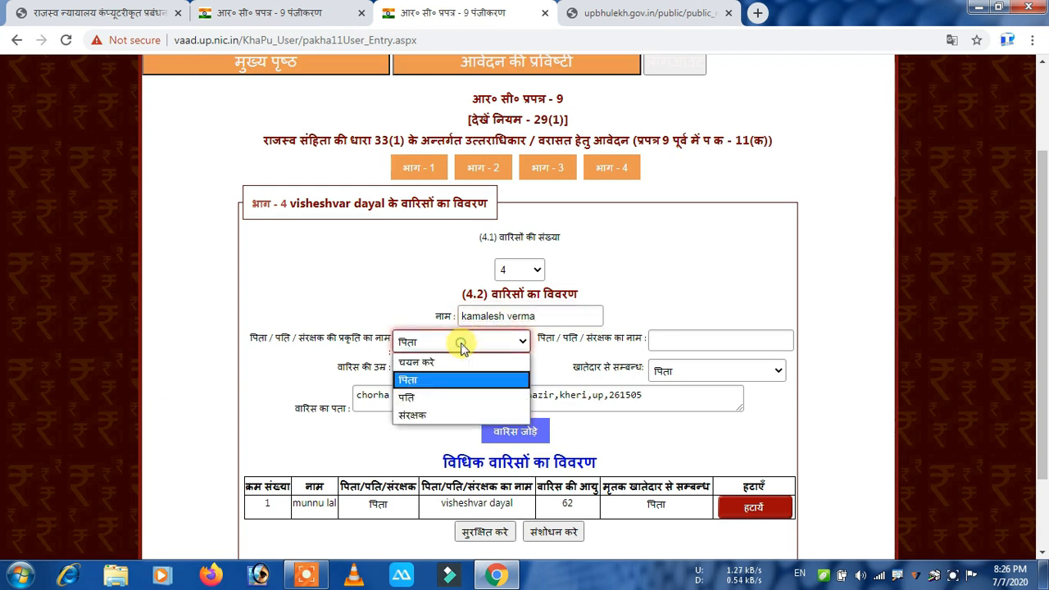
pyautogui.click(451, 381)
# Paste the father's name, then select the wrongly pasted text to correct it.
pyautogui.click(741, 344)
pyautogui.hotkey('ctrl', 'v')
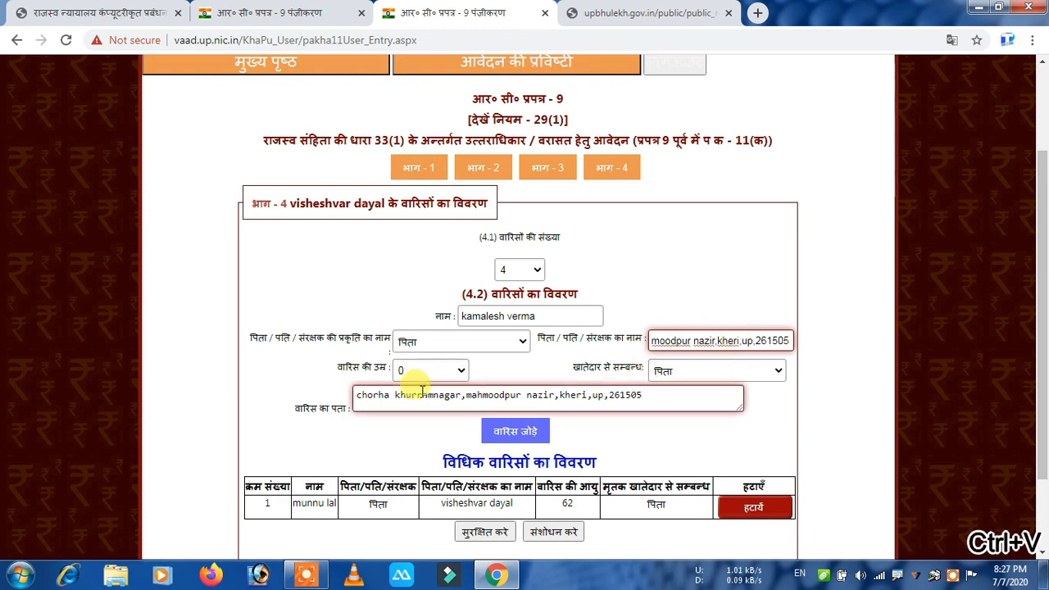
pyautogui.moveTo(783, 341); pyautogui.dragTo(639, 343)
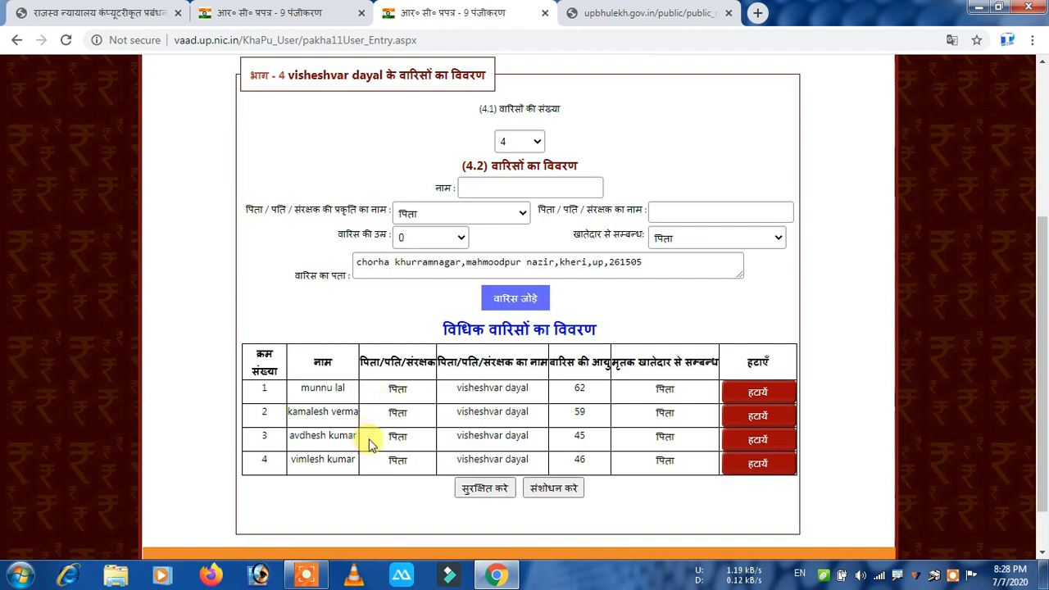
# Save the four-heir list with सुरक्षित करें and return to the भाग buttons.
pyautogui.click(485, 488)
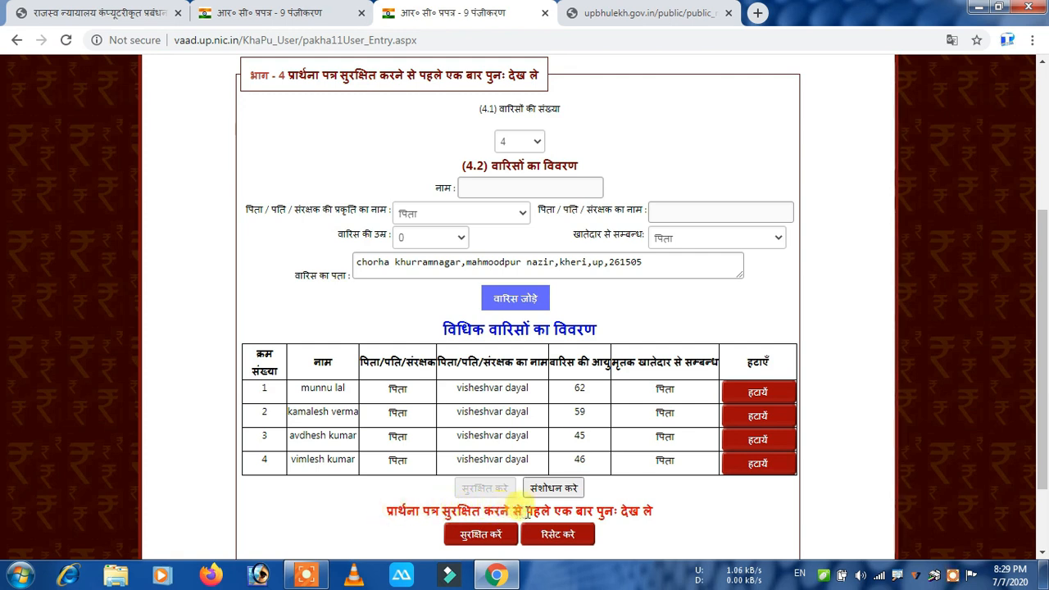
pyautogui.scroll(3, 551, 475)
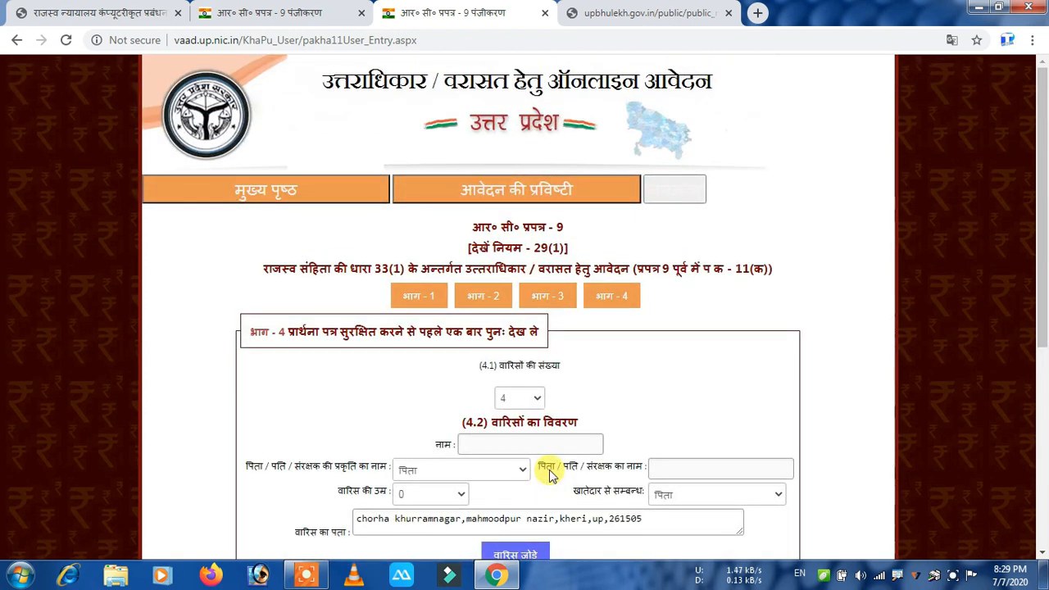
pyautogui.scroll(-3, 557, 469)
pyautogui.scroll(3, 459, 344)
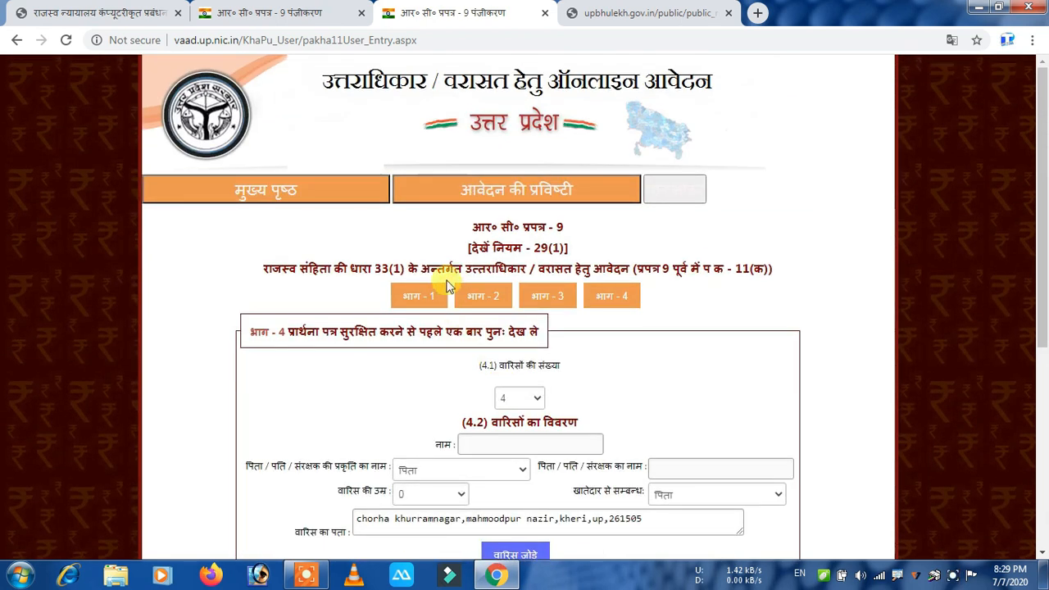
# Recheck Parts 1, 2 and 3 with आगे बढे, returning to Part 4.
pyautogui.click(418, 293)
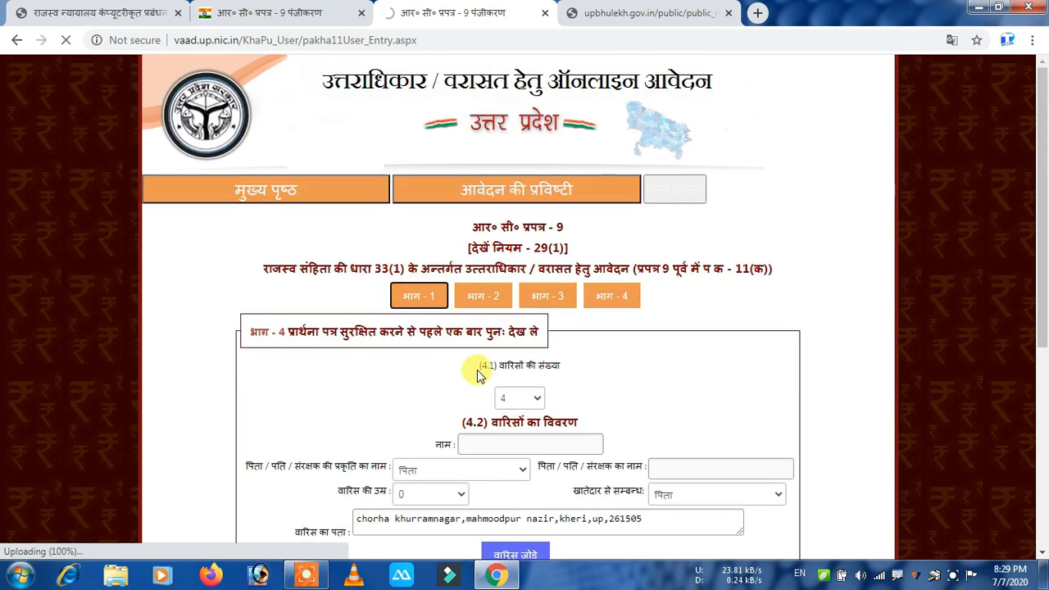
pyautogui.scroll(-2, 480, 372)
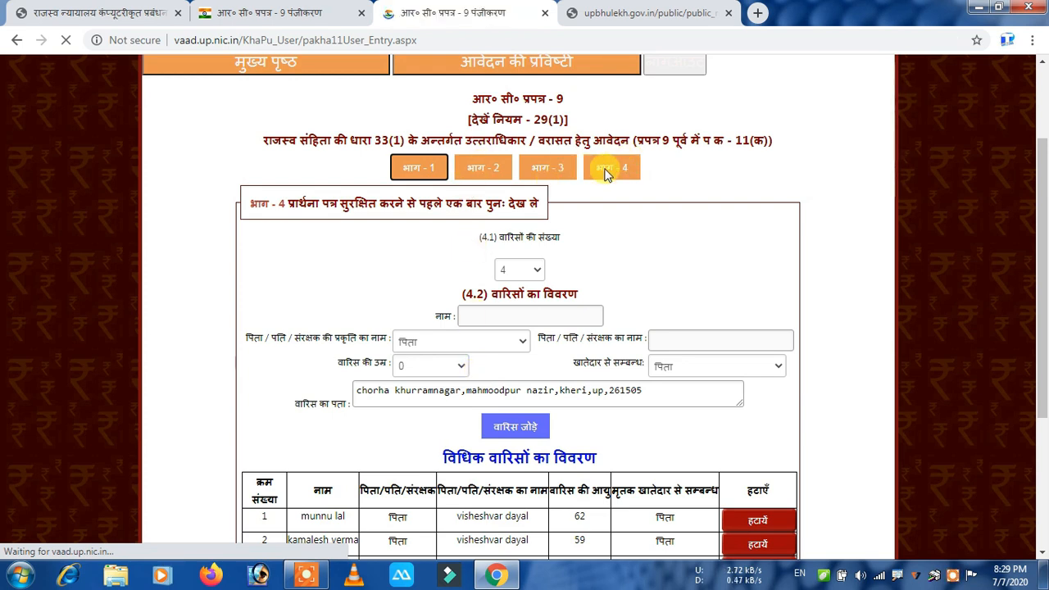
pyautogui.scroll(-1, 652, 410)
pyautogui.scroll(1, 653, 416)
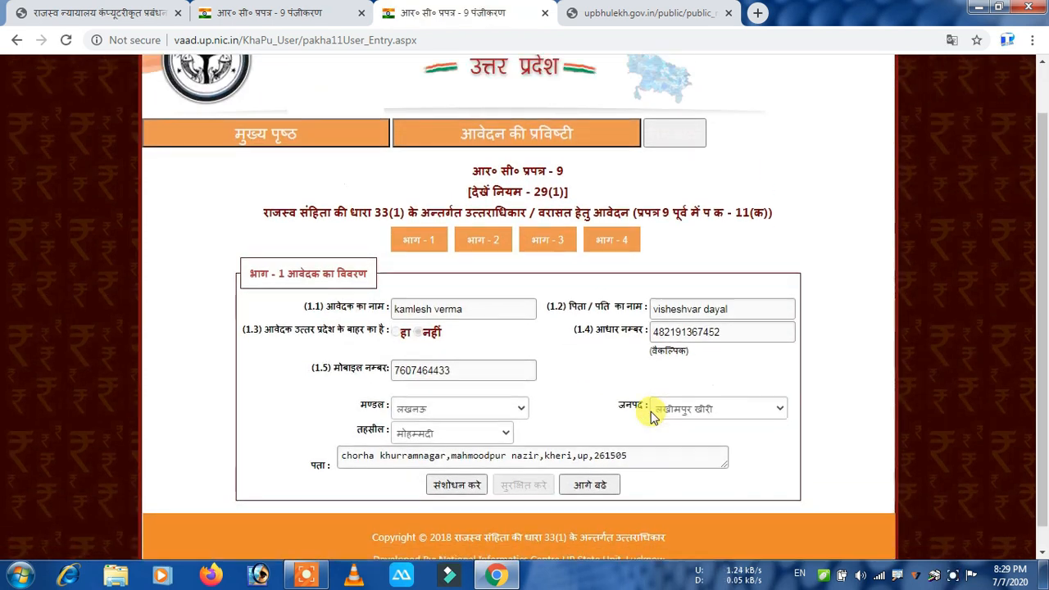
pyautogui.scroll(-1, 458, 463)
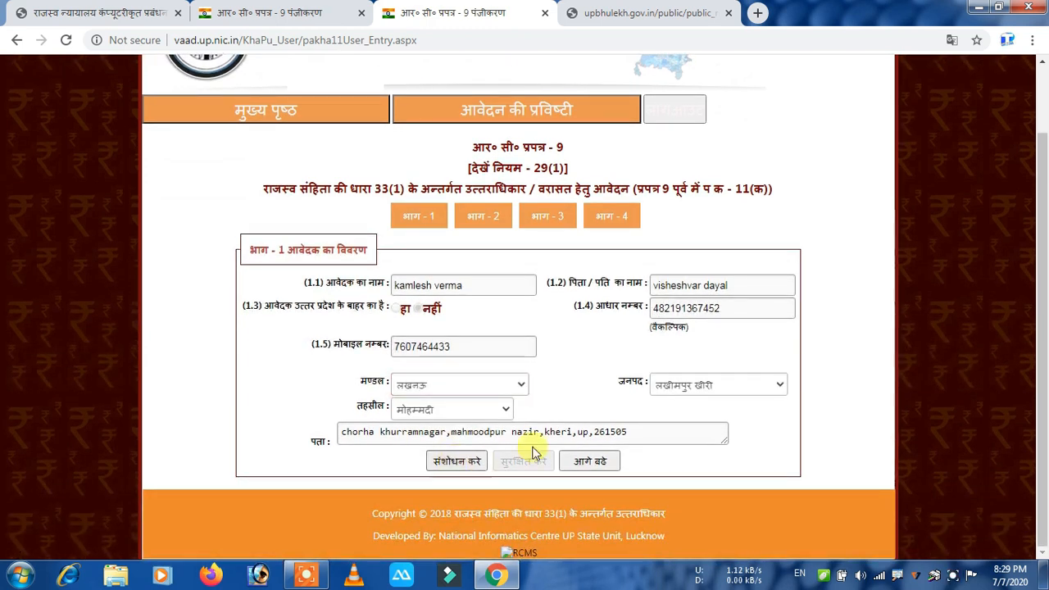
pyautogui.click(589, 463)
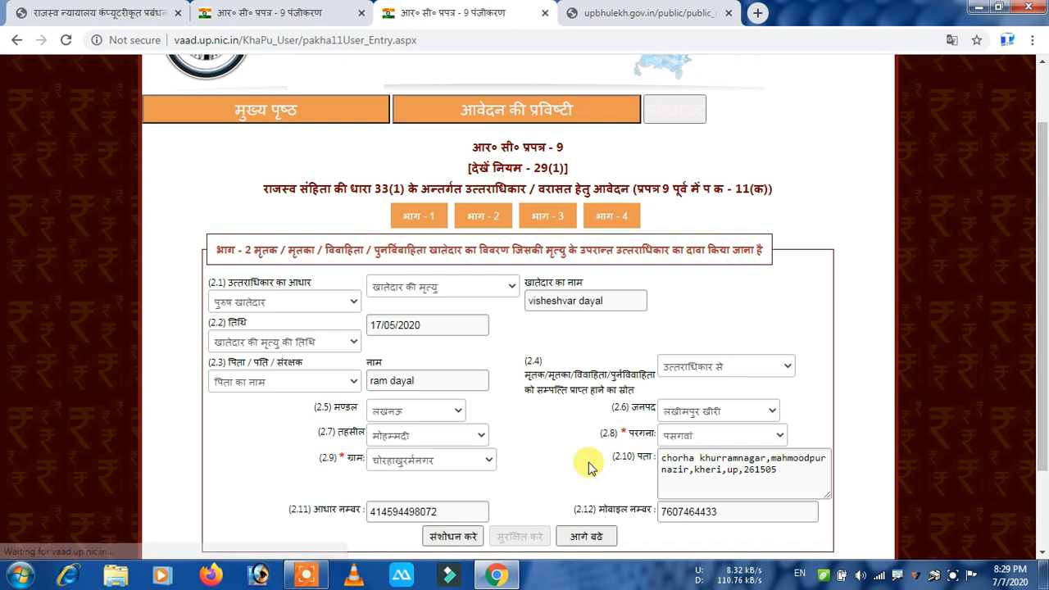
pyautogui.scroll(-2, 589, 465)
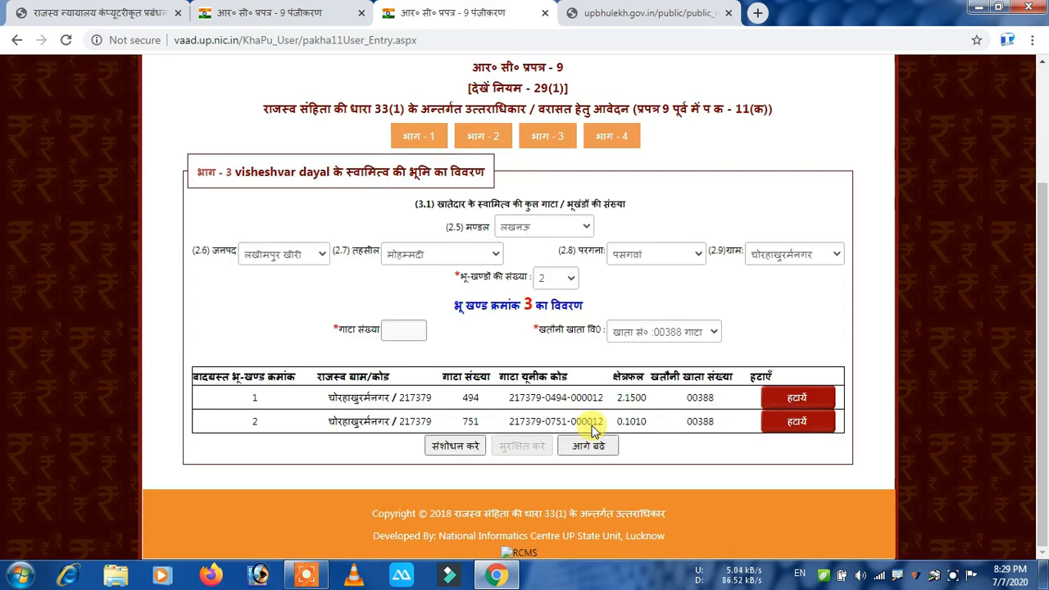
pyautogui.click(595, 453)
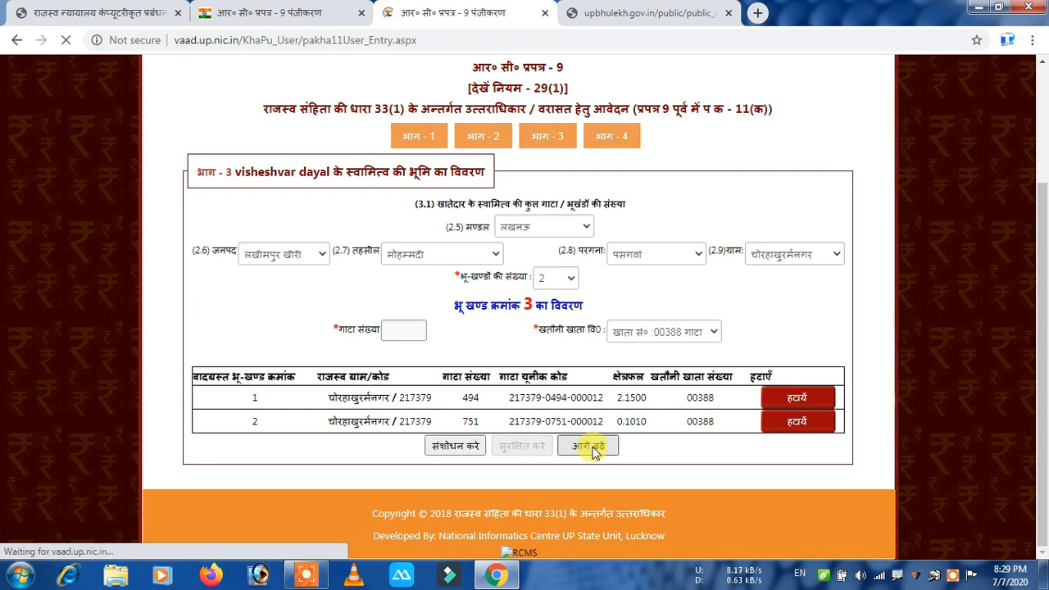
pyautogui.scroll(-3, 592, 445)
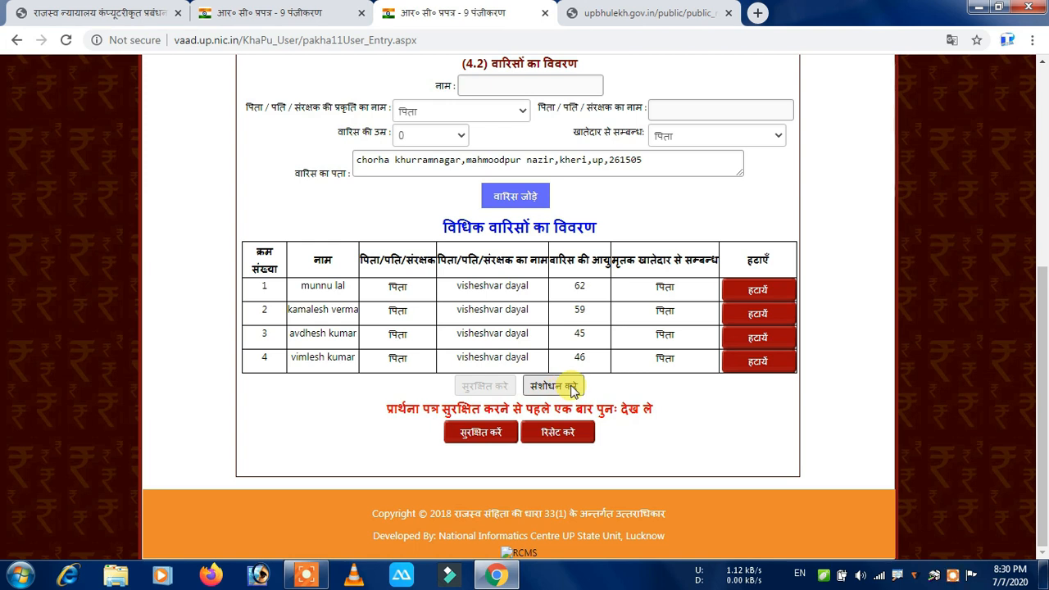
# Final-save the application and copy the issued computerised application number.
pyautogui.click(482, 441)
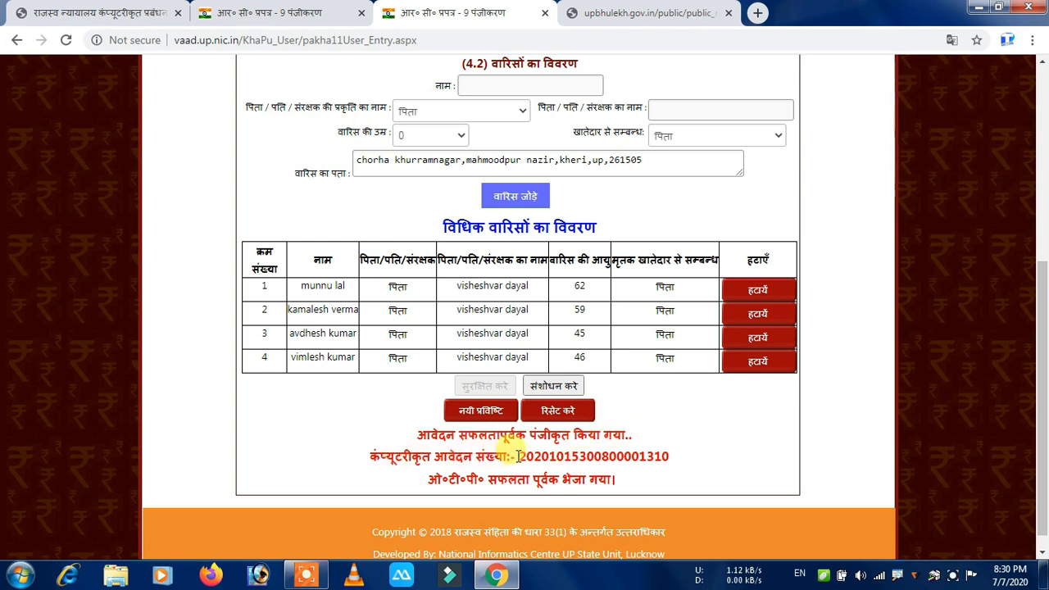
pyautogui.moveTo(519, 455)
pyautogui.mouseDown()
pyautogui.moveTo(711, 459)
pyautogui.moveTo(508, 457)
pyautogui.moveTo(521, 461)
pyautogui.mouseUp()
pyautogui.click(669, 455)
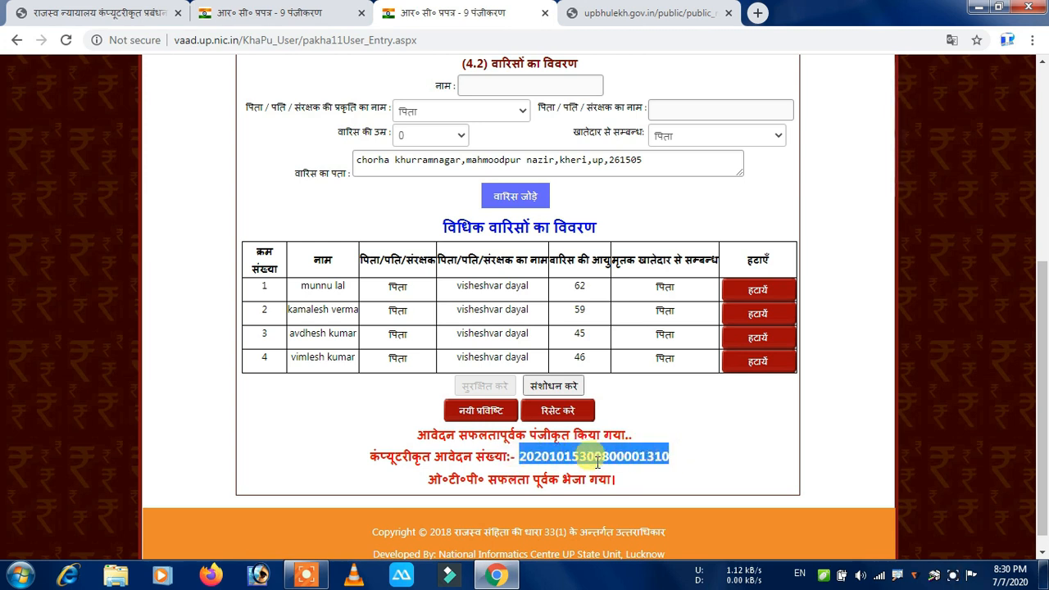
pyautogui.hotkey('ctrl', 'c')
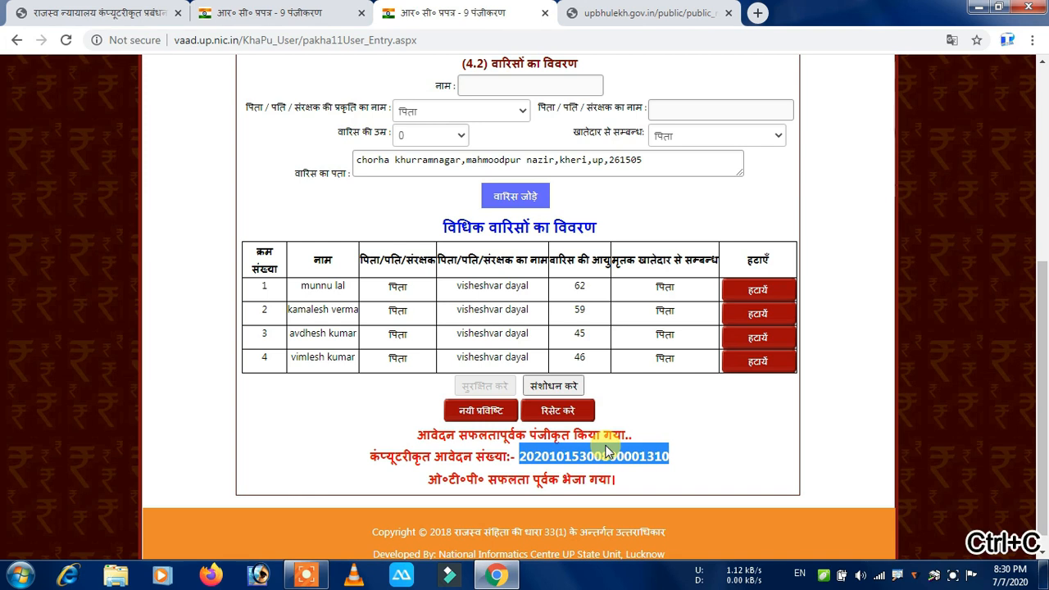